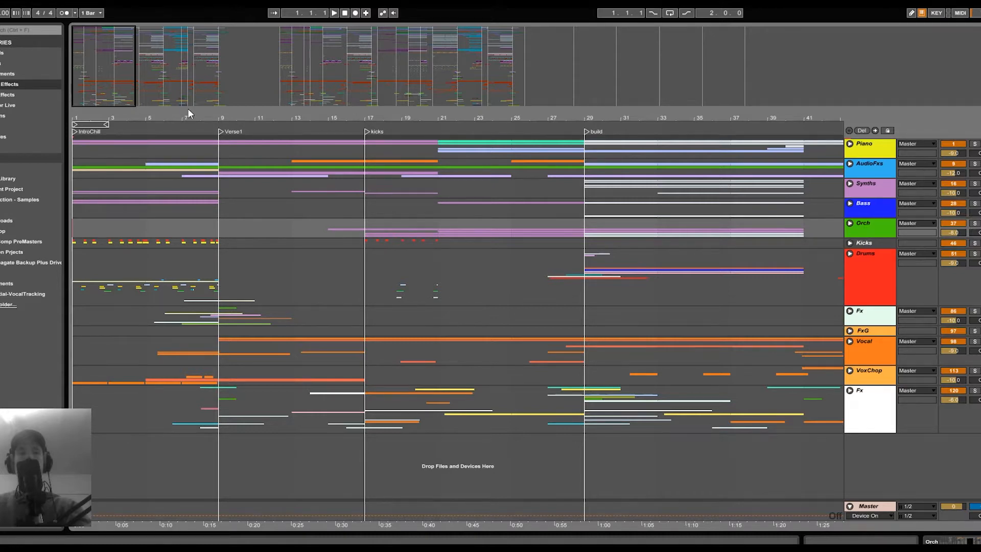
# Step: Examine the song's section markers across the whole arrangement, covering the second version and the first version from intro to end
pyautogui.moveTo(126, 92); pyautogui.dragTo(608, 398)
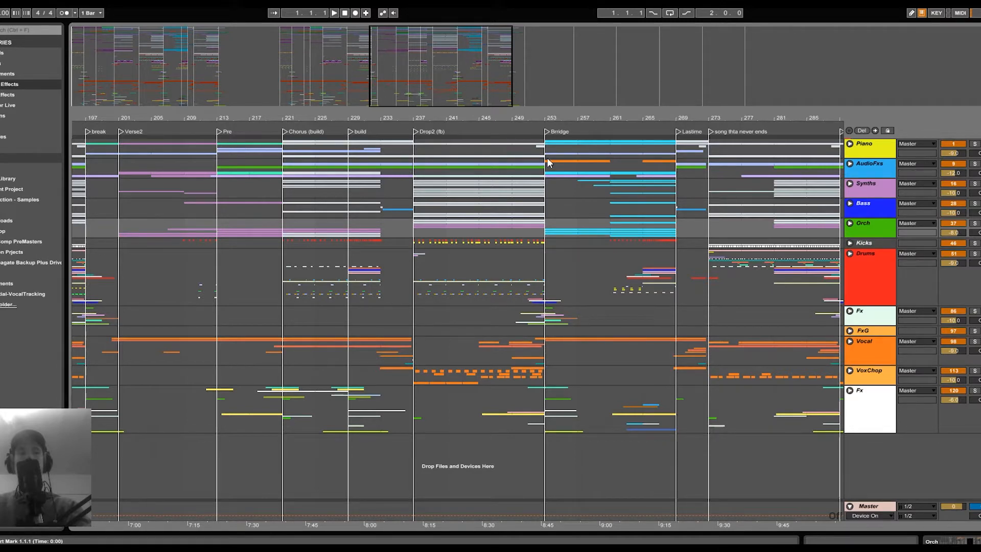
pyautogui.moveTo(548, 121); pyautogui.dragTo(562, 98)
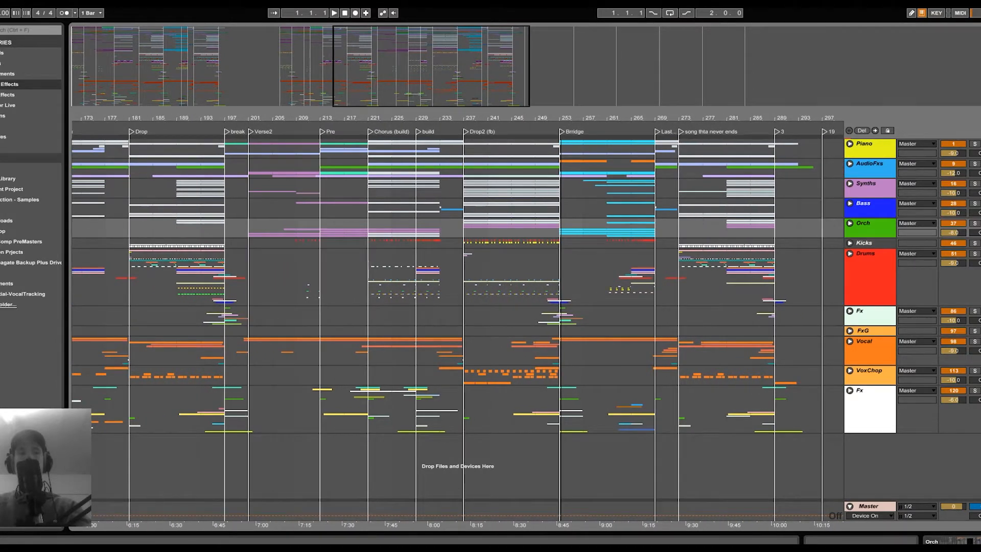
pyautogui.moveTo(562, 98); pyautogui.dragTo(569, 118)
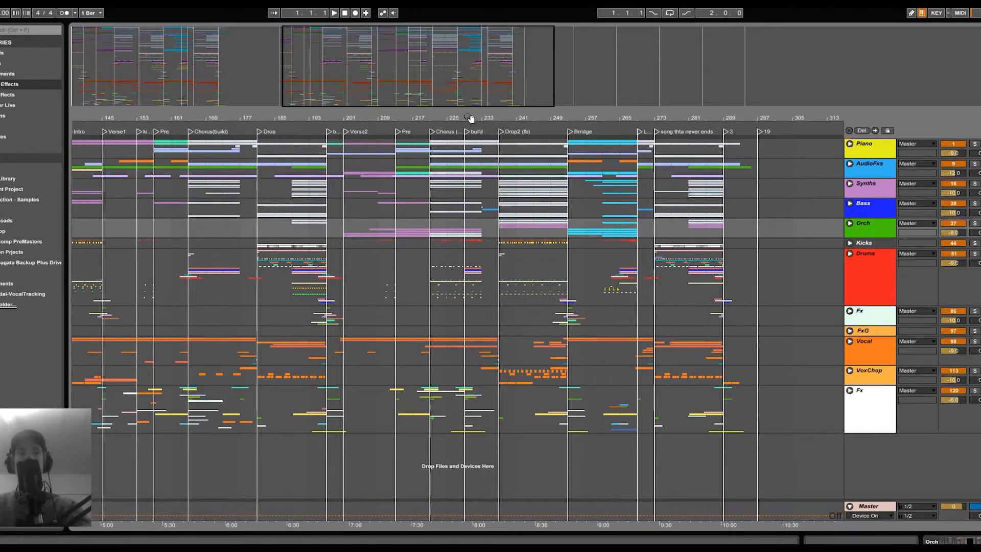
pyautogui.moveTo(471, 118); pyautogui.dragTo(381, 158)
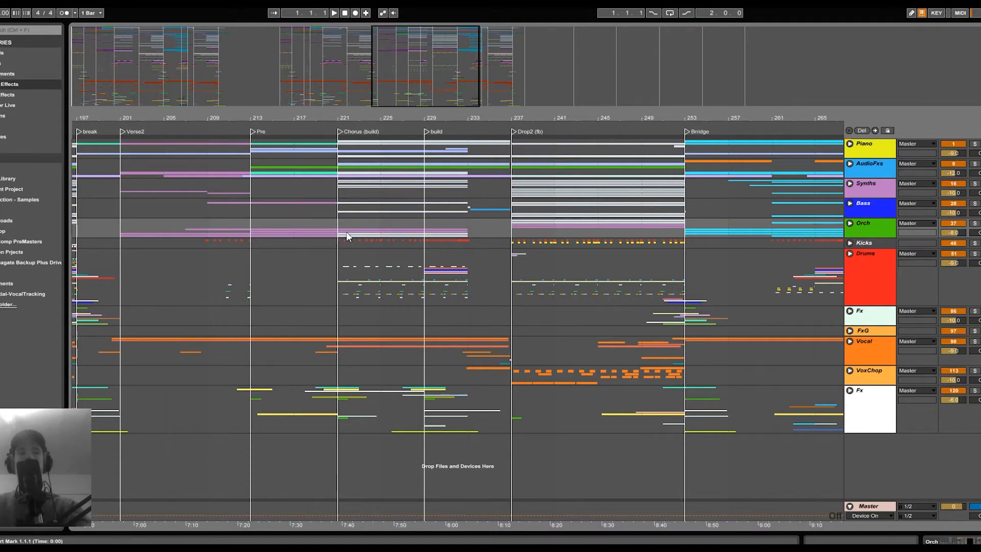
pyautogui.moveTo(425, 118); pyautogui.dragTo(775, 73)
pyautogui.moveTo(335, 117); pyautogui.dragTo(257, 116)
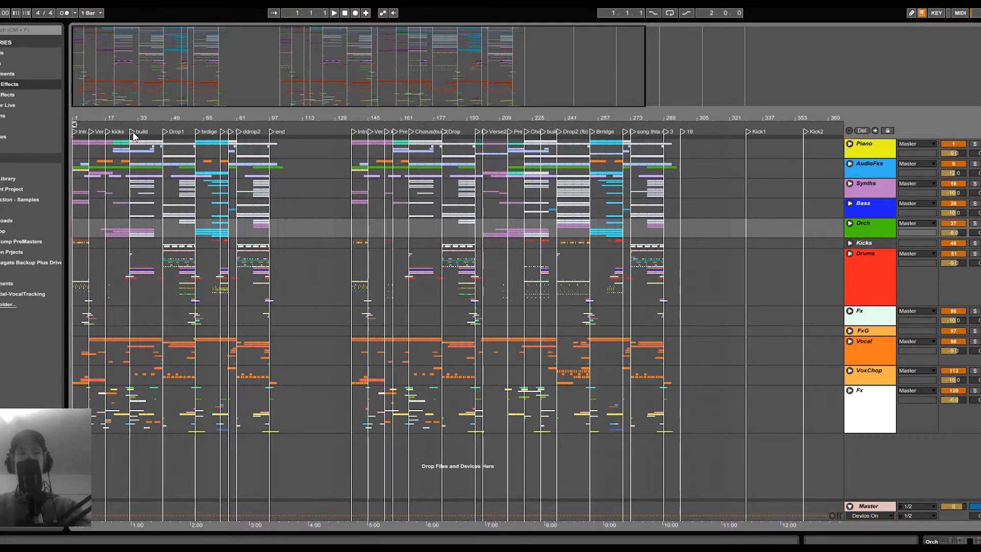
pyautogui.moveTo(89, 116); pyautogui.dragTo(90, 194)
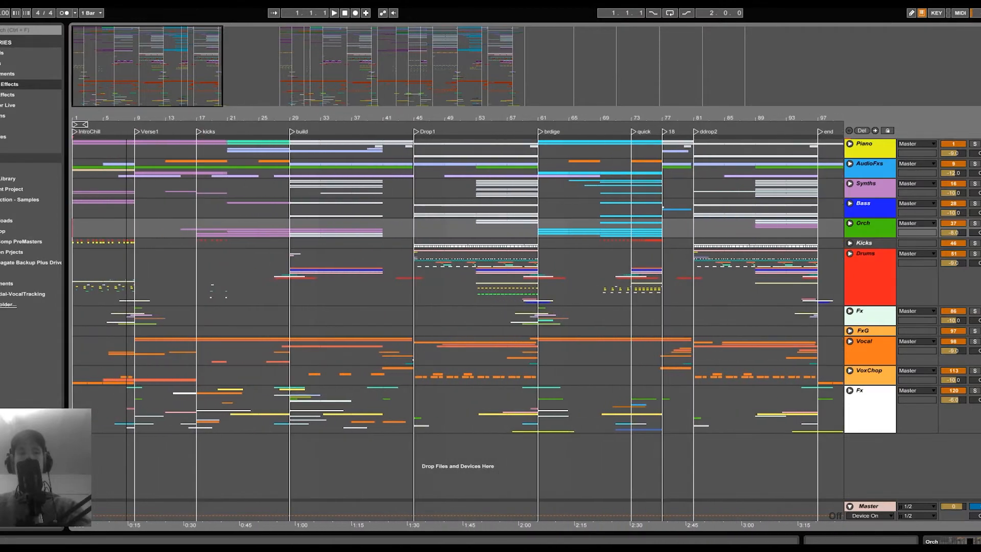
pyautogui.moveTo(128, 118); pyautogui.dragTo(129, 117)
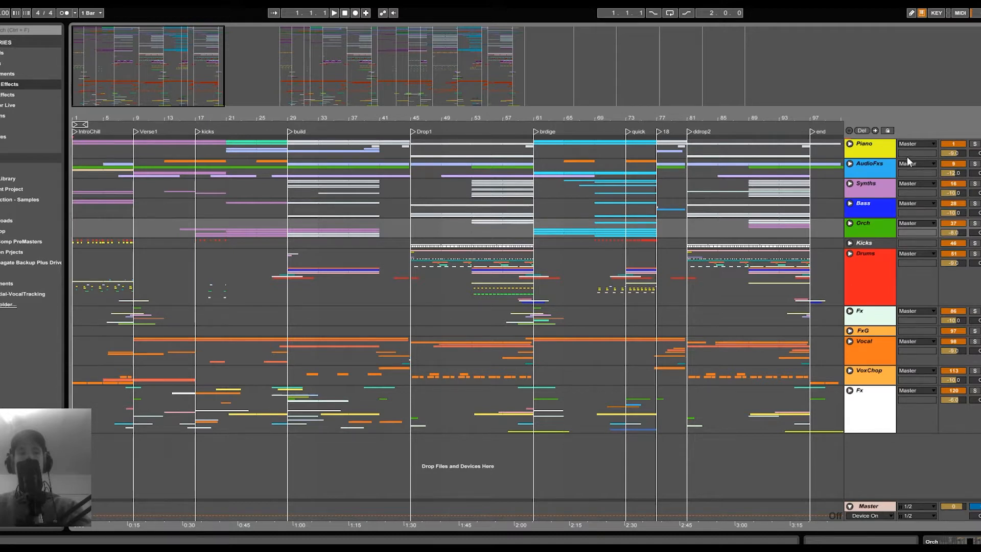
# Step: Go through the track groups one by one: Piano, AudioFxs, Synths, Bass, Orch, Drums and Fx
pyautogui.click(879, 145)
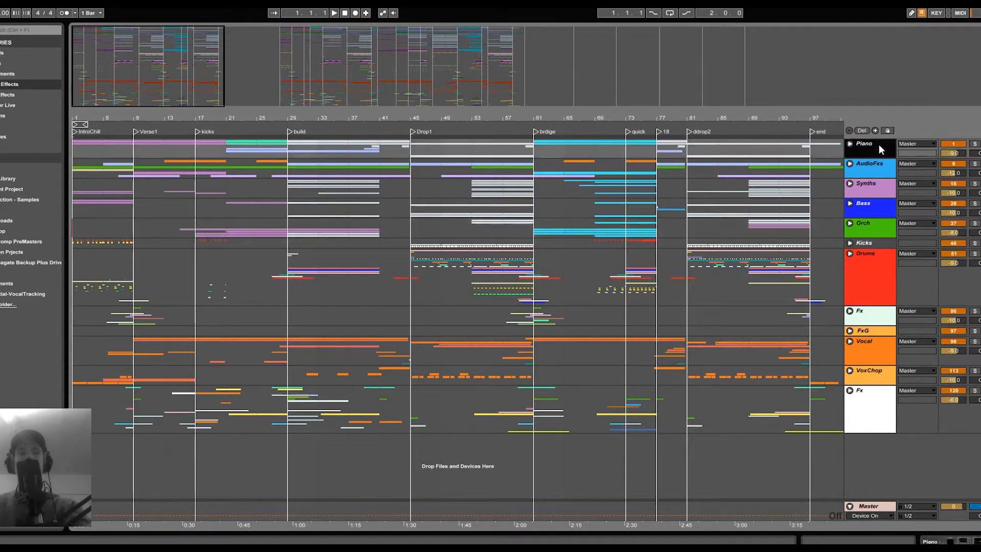
pyautogui.click(887, 174)
pyautogui.click(884, 185)
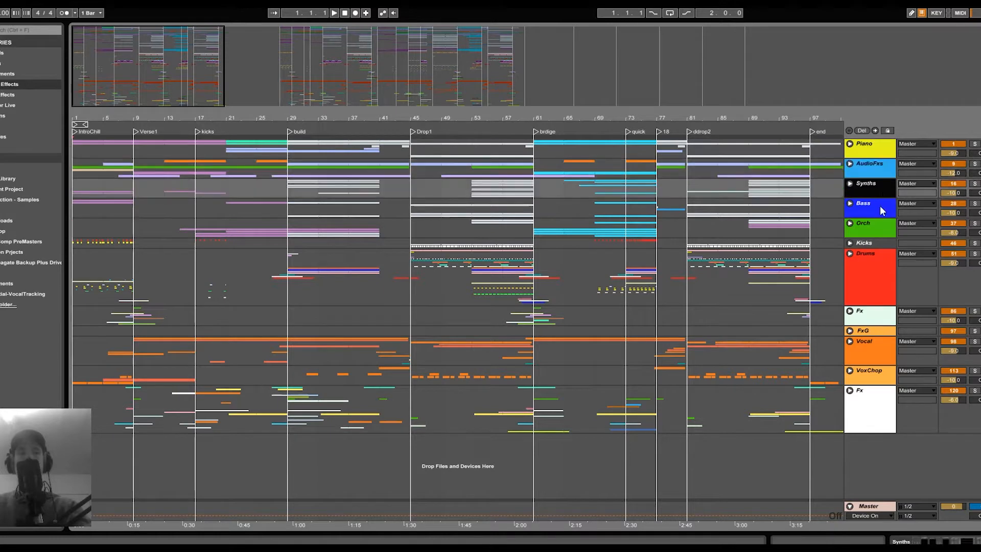
pyautogui.click(883, 211)
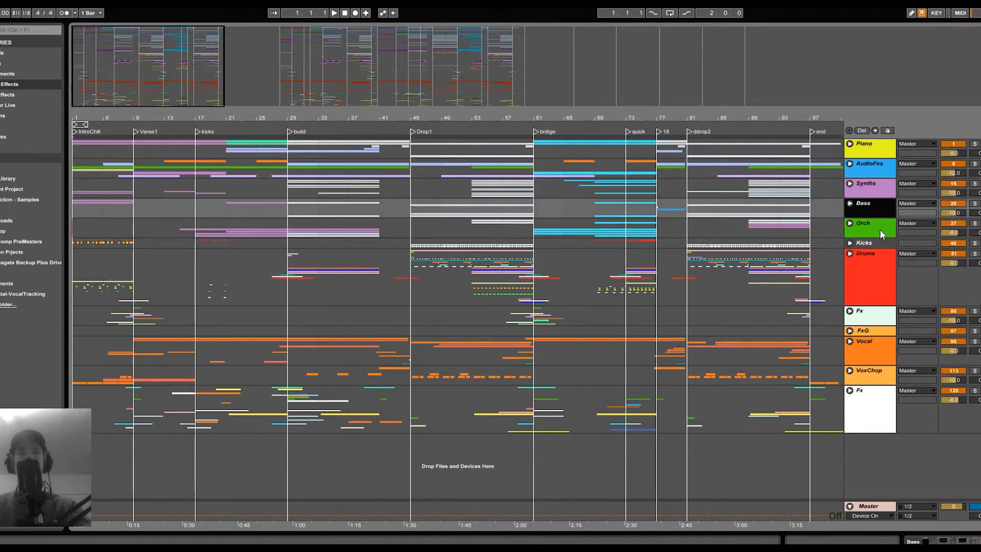
pyautogui.click(881, 229)
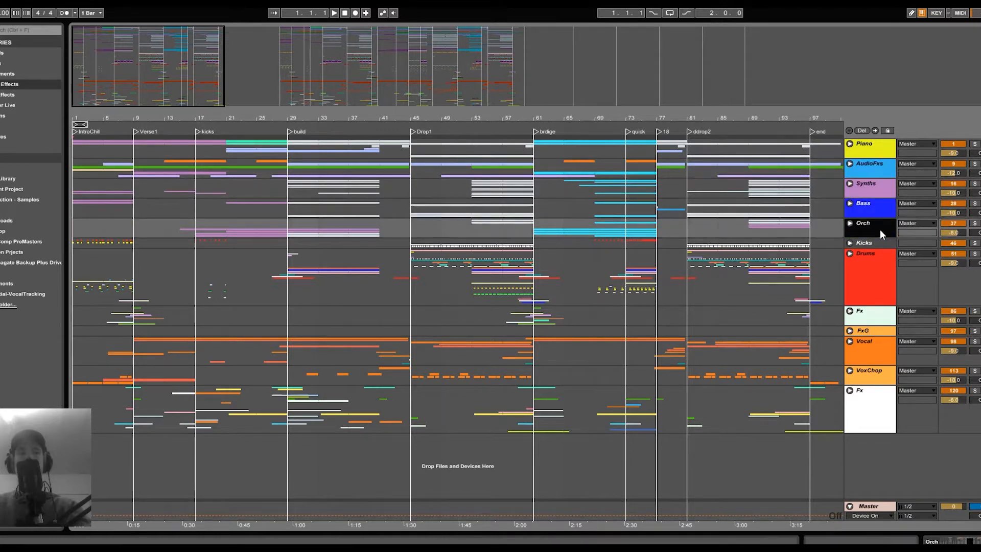
pyautogui.click(874, 256)
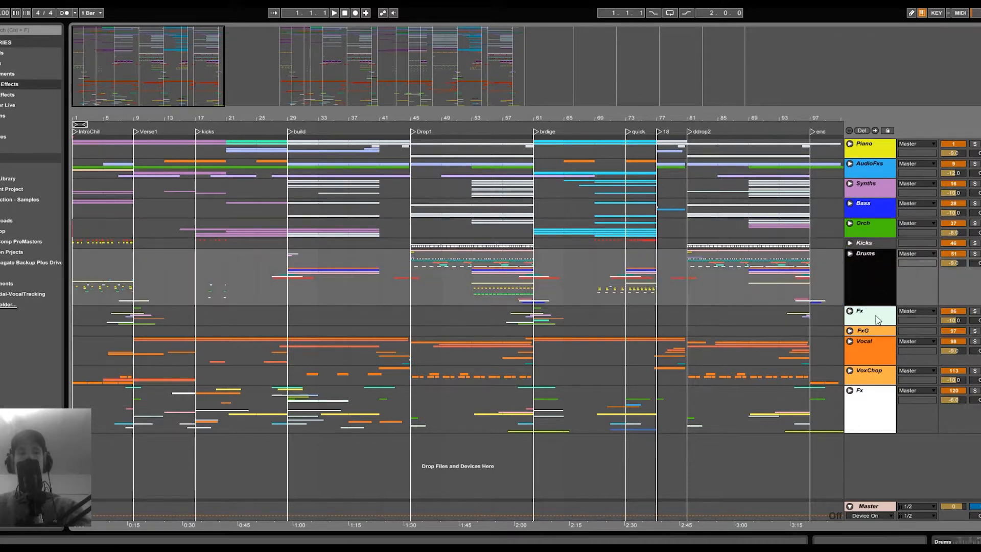
pyautogui.click(876, 317)
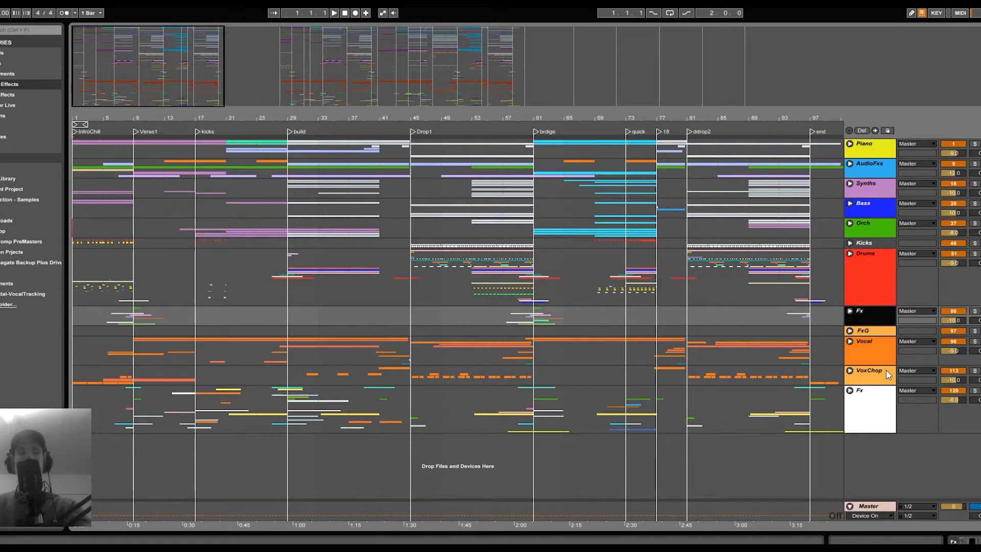
# Step: Unfold the Piano group, solo the Stem+pads track and play from its first keys clip at bar 21
pyautogui.click(850, 144)
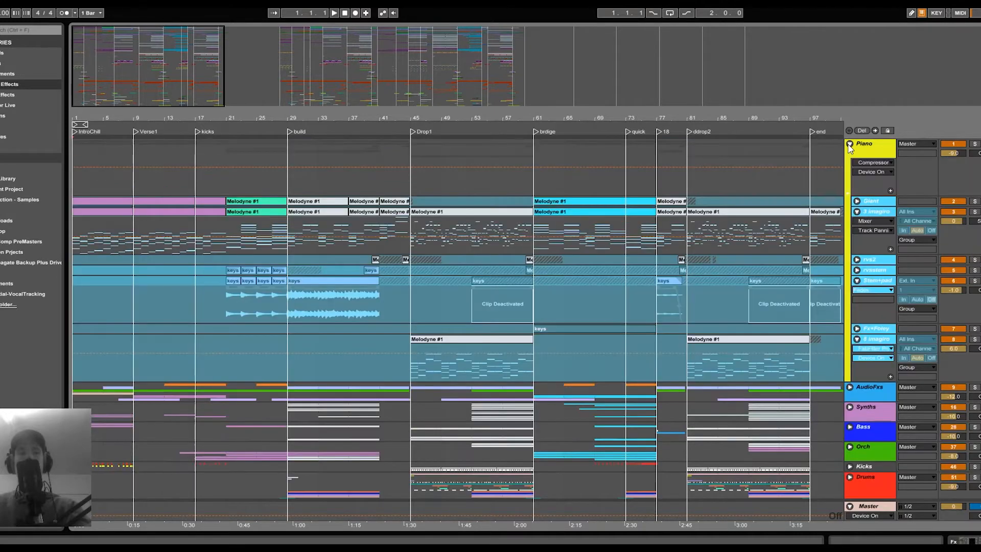
pyautogui.click(975, 281)
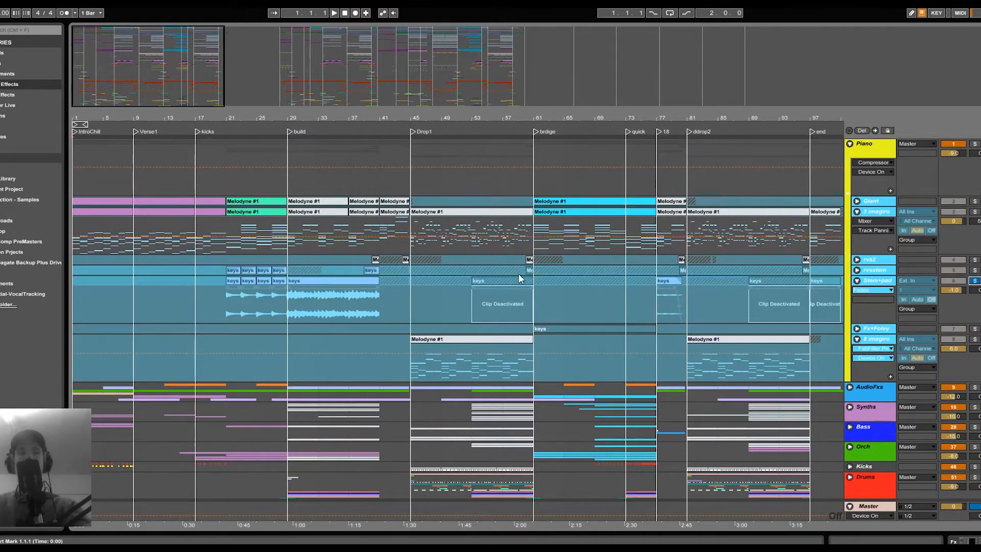
pyautogui.click(231, 281)
pyautogui.press('space')
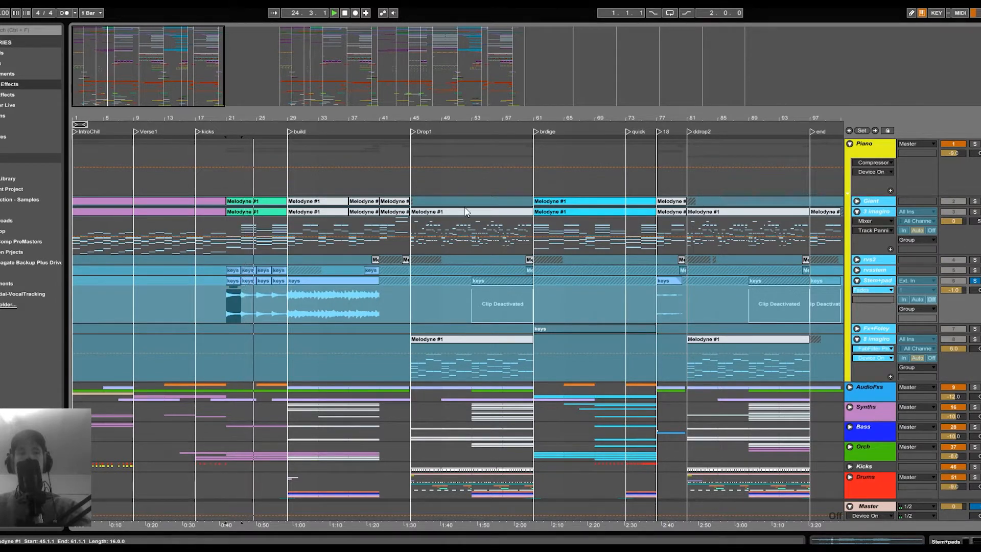
# Step: Solo the Giant piano track and play the piano part from Verse1 at bar 9
pyautogui.click(146, 204)
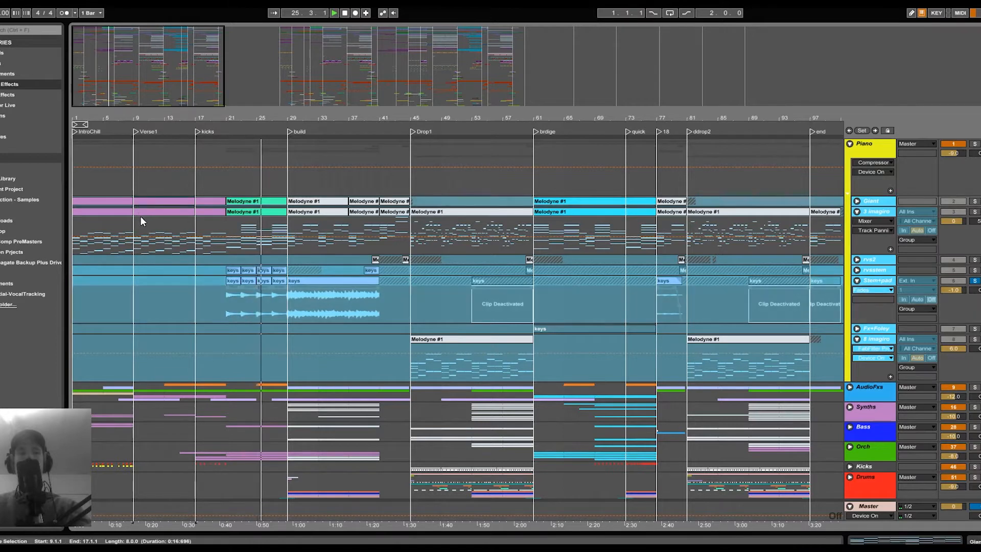
pyautogui.click(141, 210)
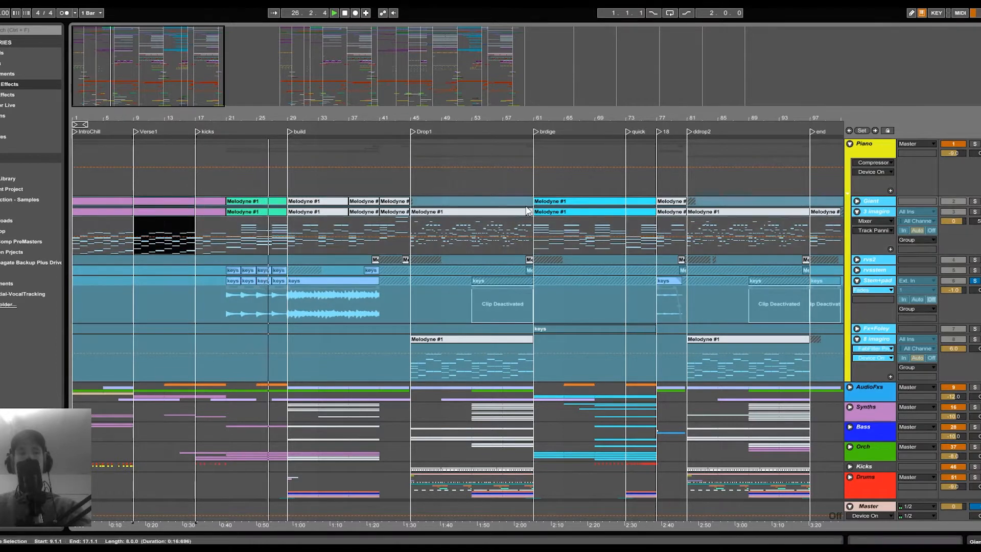
pyautogui.click(977, 212)
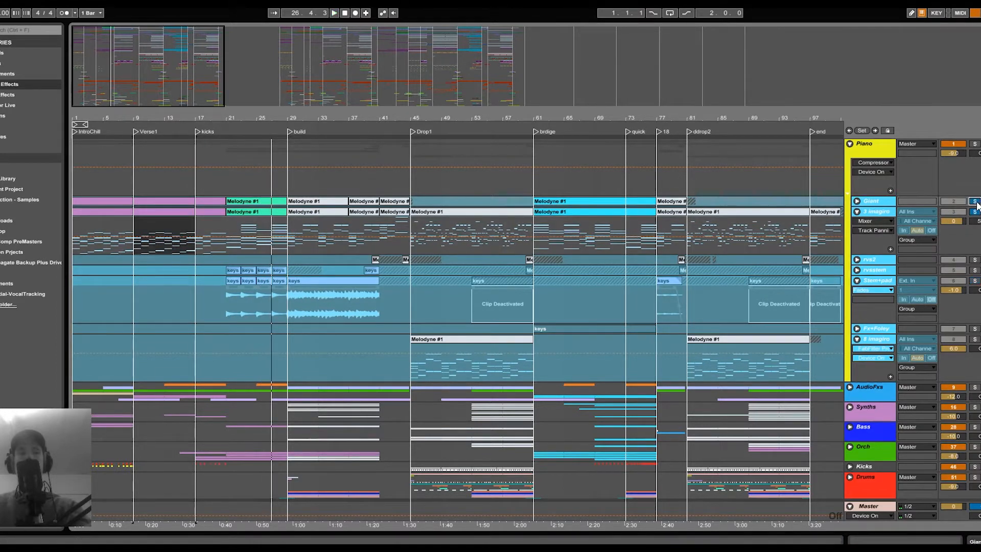
pyautogui.press('space')
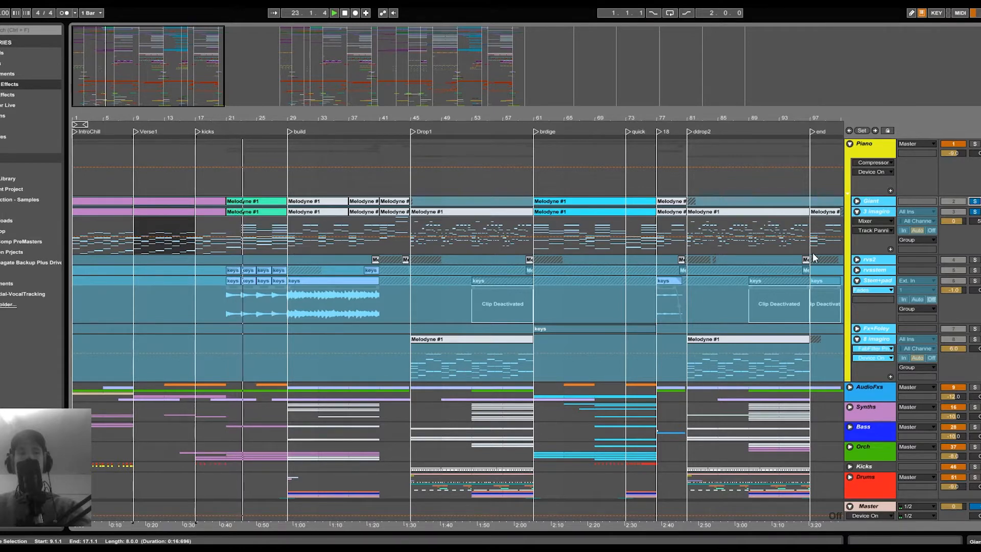
# Step: Solo the Stem+pads track together with the Giant piano and play its long keys clip at the build section
pyautogui.click(976, 281)
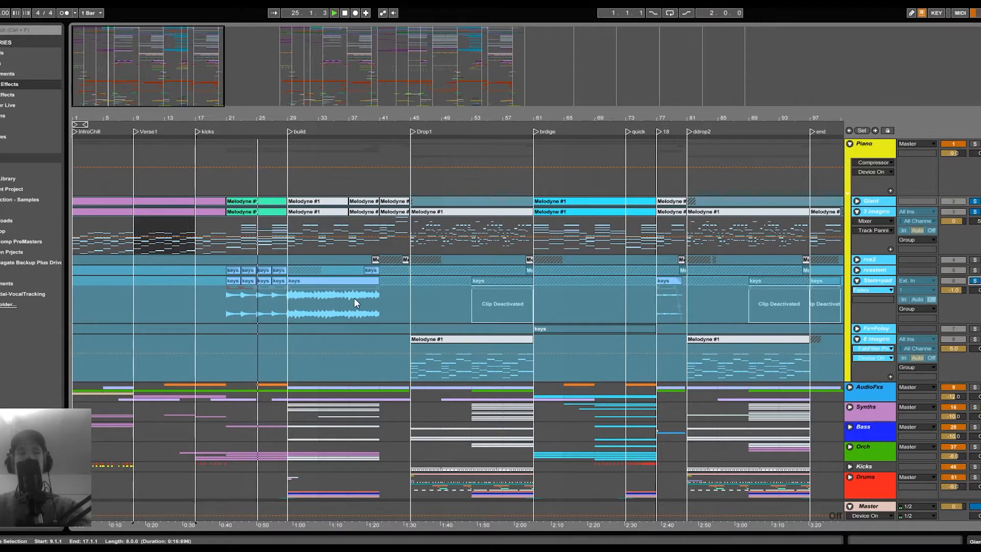
pyautogui.click(351, 284)
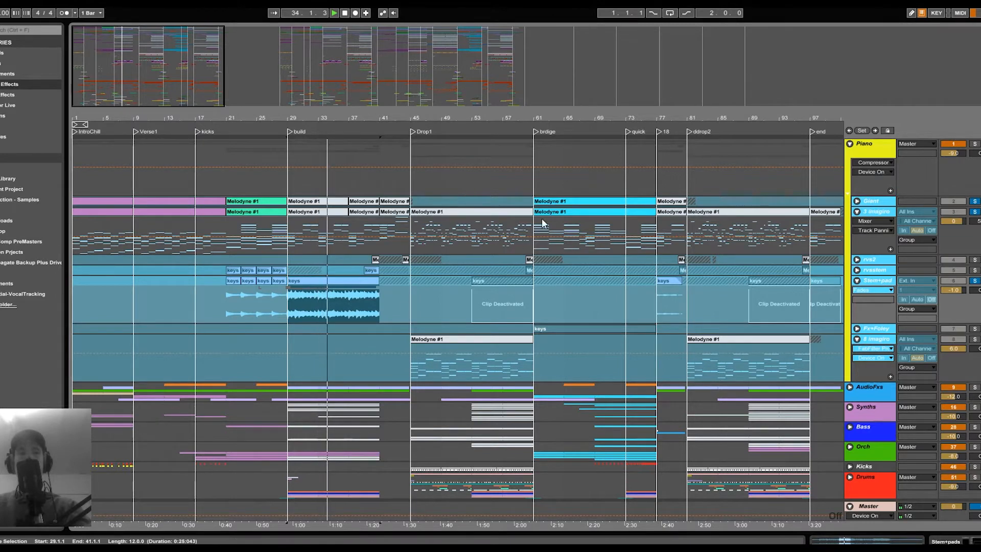
# Step: Select the Drop1 Melodyne clip on the 3-imagiro piano track, solo that track and play the drop
pyautogui.click(446, 213)
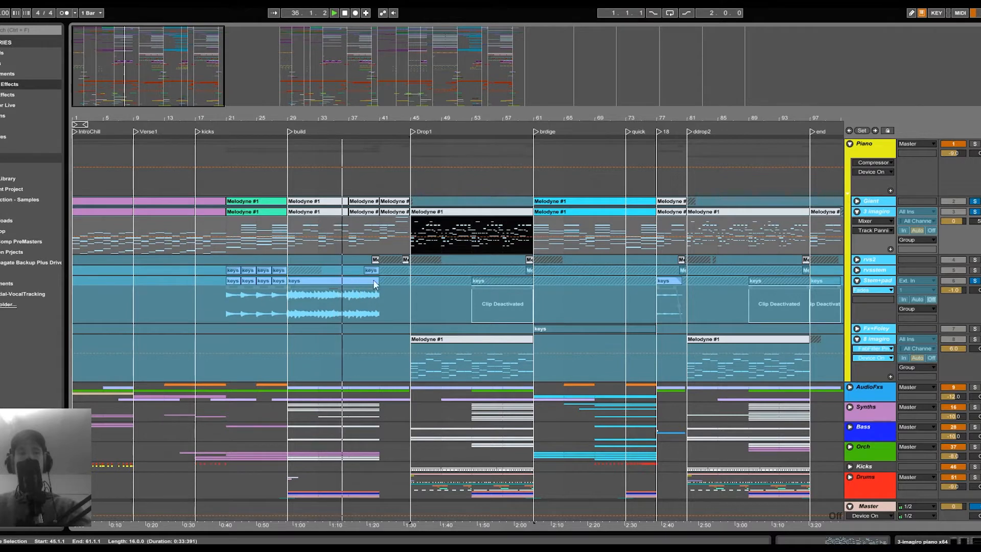
pyautogui.click(975, 212)
pyautogui.press('space')
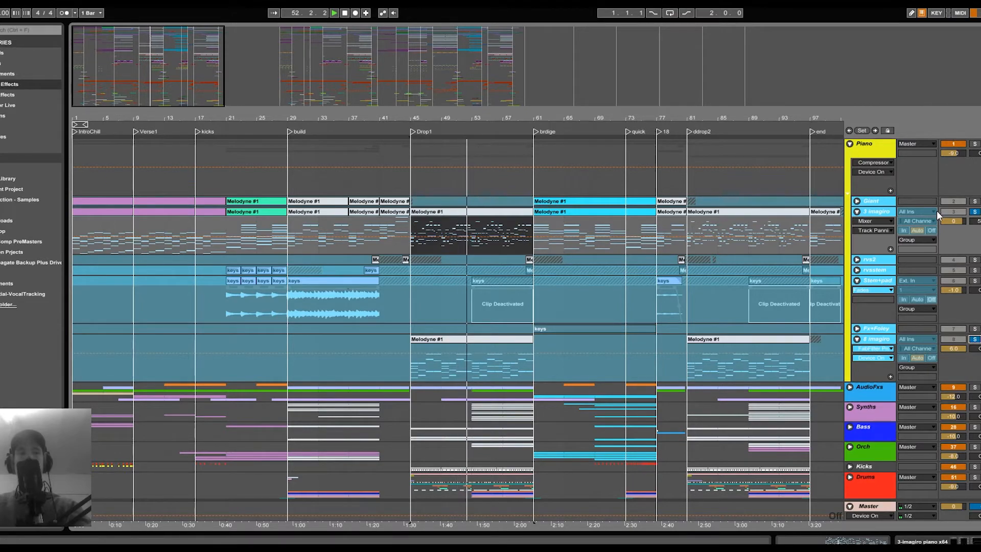
# Step: Stop playback, fold the 3-imagiro piano and Stem+pads tracks, and collapse the Piano group
pyautogui.click(858, 213)
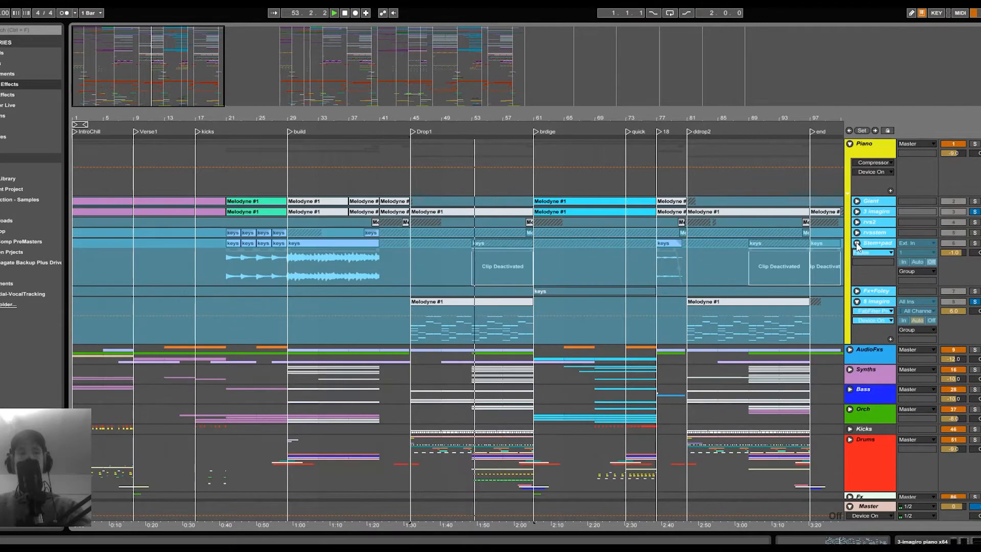
pyautogui.click(858, 245)
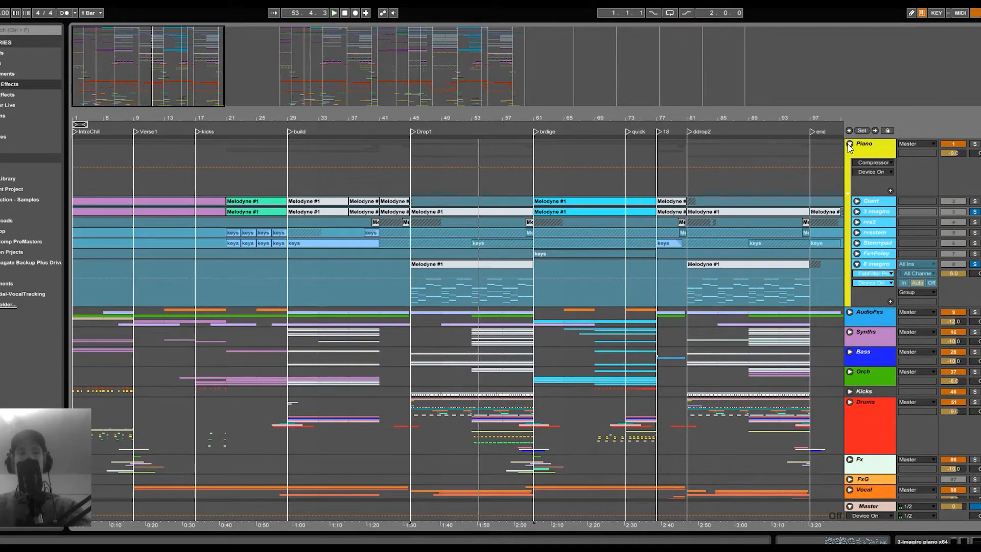
pyautogui.click(850, 144)
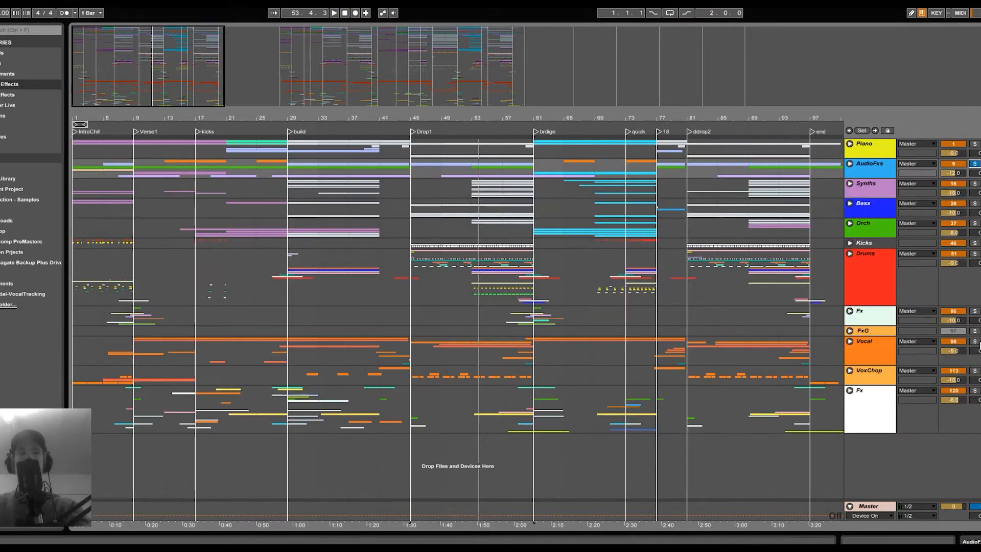
# Step: Unfold the Vocal group and expand its MainVocal track to show the lead vocal waveforms
pyautogui.click(850, 341)
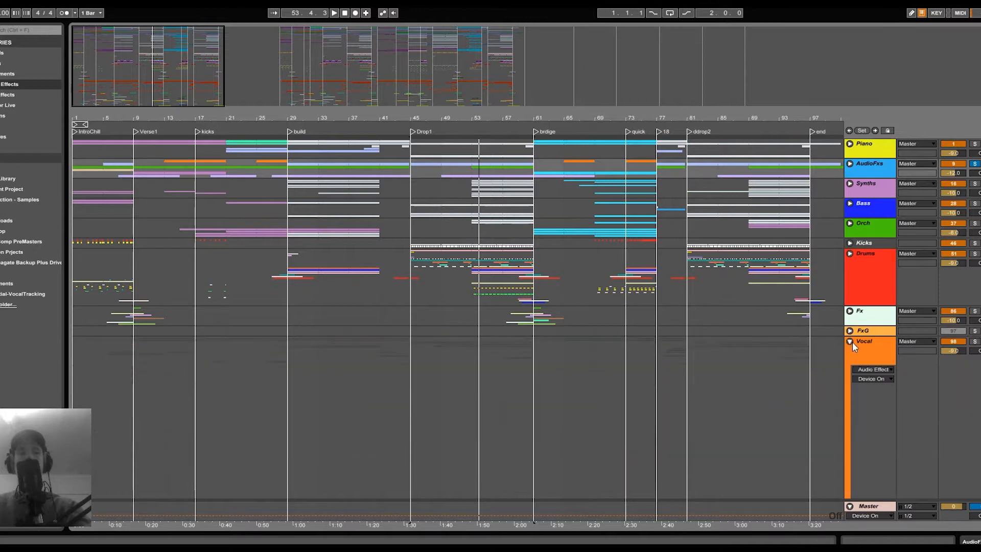
pyautogui.scroll(-5, 859, 349)
pyautogui.scroll(-2, 860, 363)
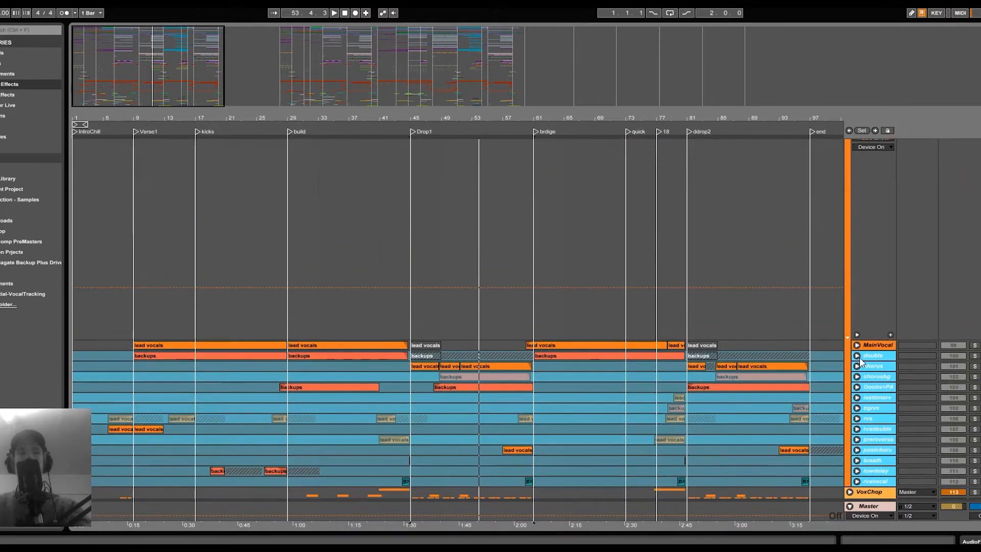
pyautogui.doubleClick(878, 347)
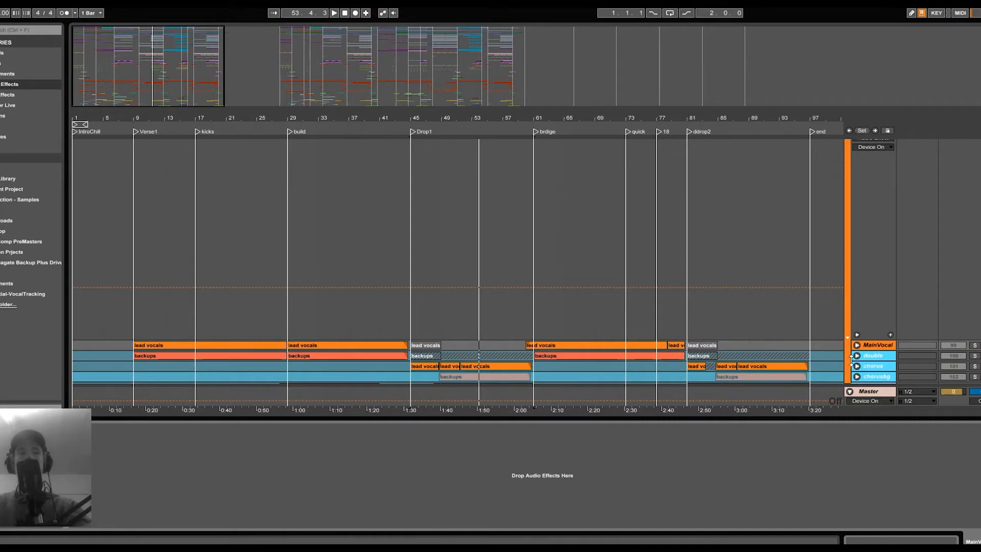
pyautogui.click(857, 345)
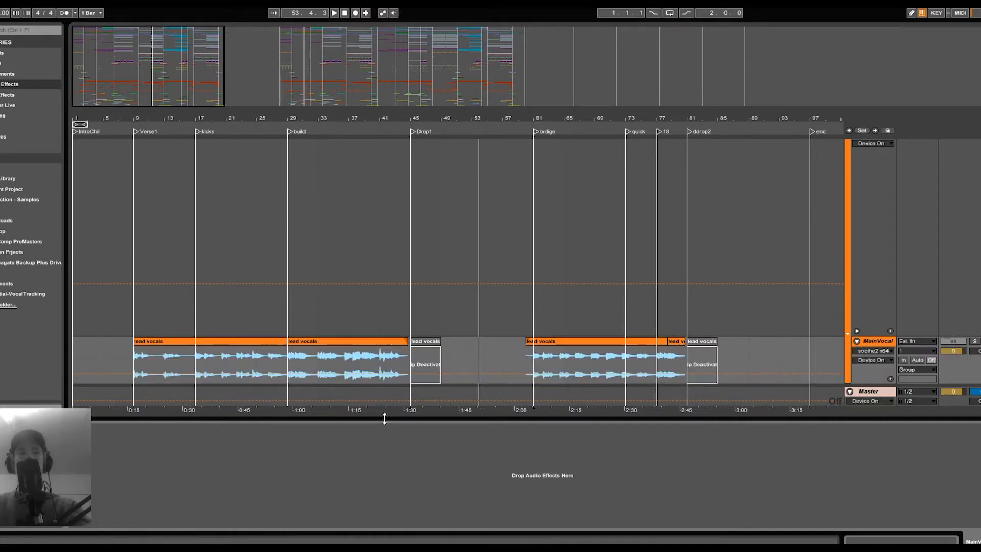
# Step: Hide the MainVocal device view and examine the vocal layers under MainVocal from Verse1 through Drop1
pyautogui.moveTo(385, 419); pyautogui.dragTo(385, 529)
pyautogui.moveTo(142, 118); pyautogui.dragTo(142, 133)
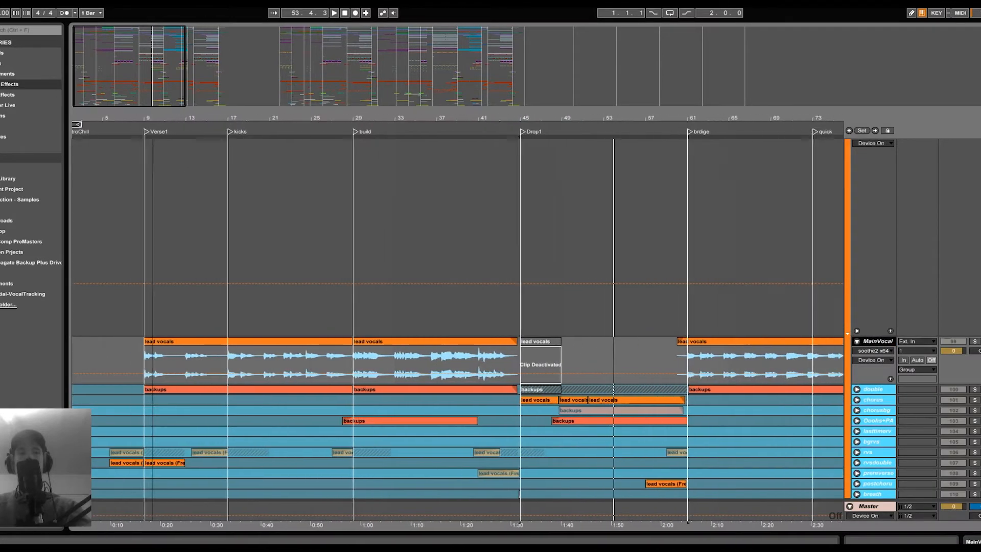
pyautogui.doubleClick(875, 342)
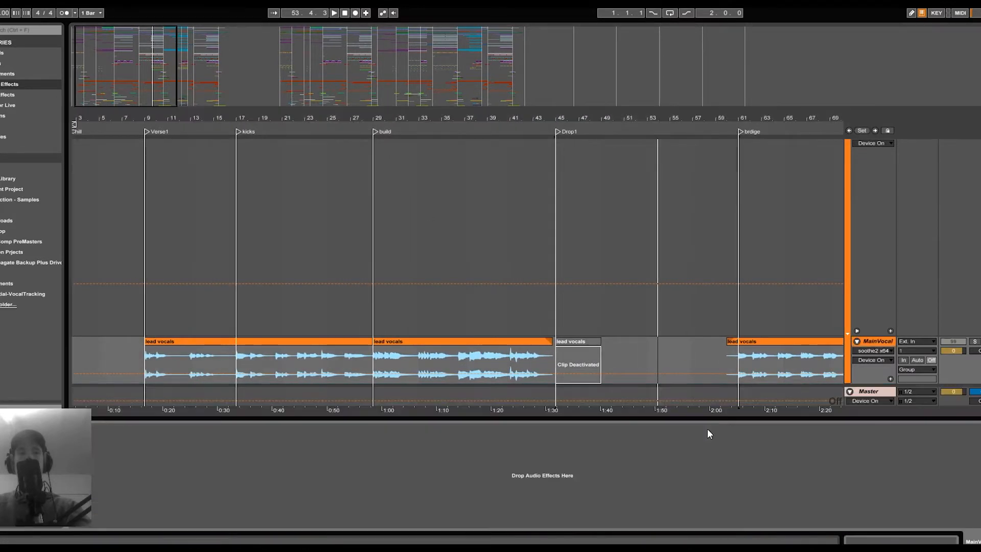
pyautogui.moveTo(663, 419); pyautogui.dragTo(658, 476)
pyautogui.scroll(-5, 589, 385)
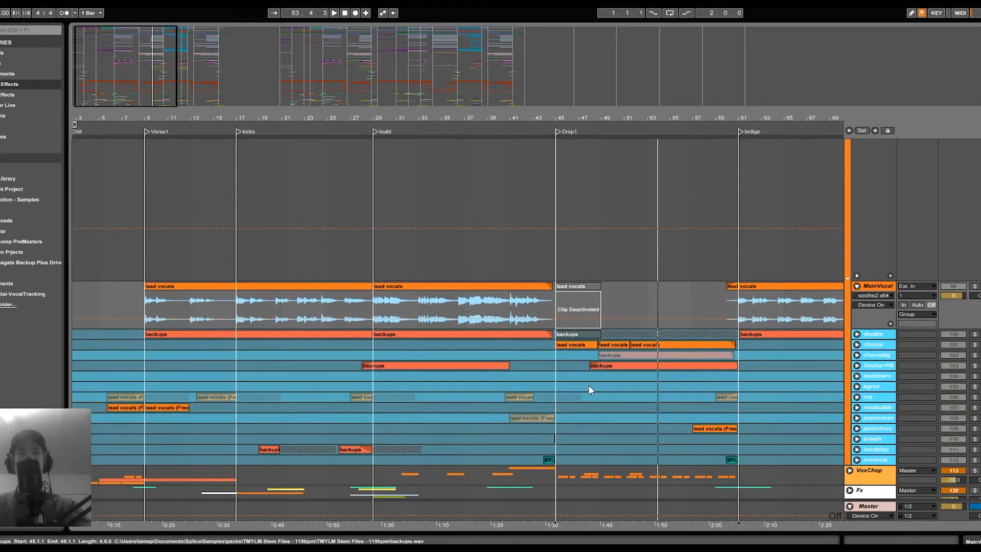
pyautogui.scroll(-2, 590, 385)
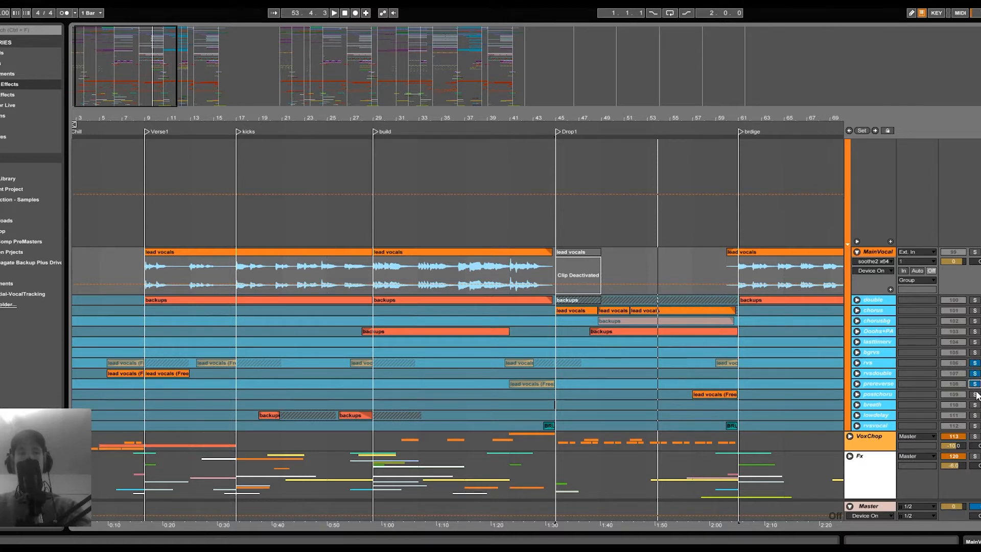
# Step: Inspect the effect devices on the double and Ooohs+PAN vocal tracks, then hide the device view
pyautogui.doubleClick(884, 304)
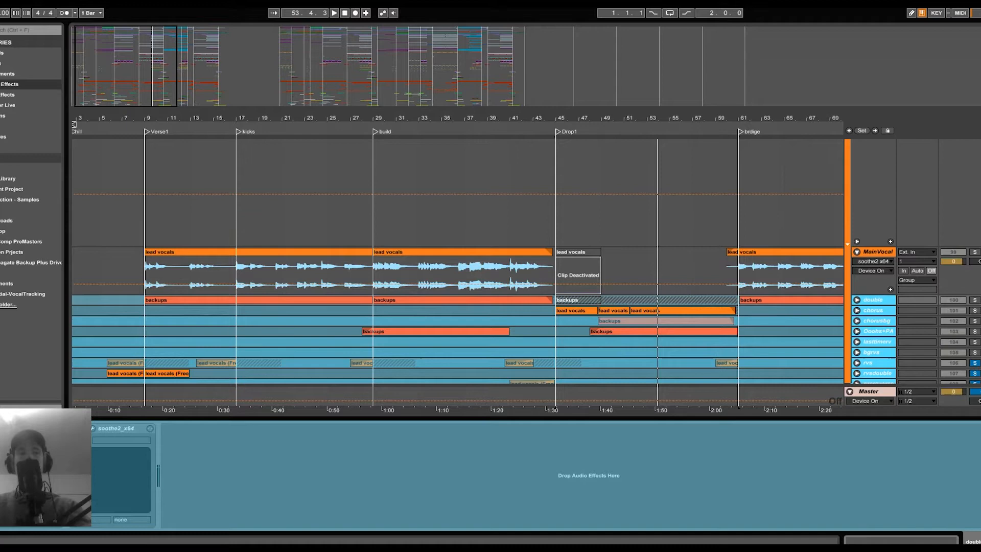
pyautogui.click(858, 300)
pyautogui.click(860, 301)
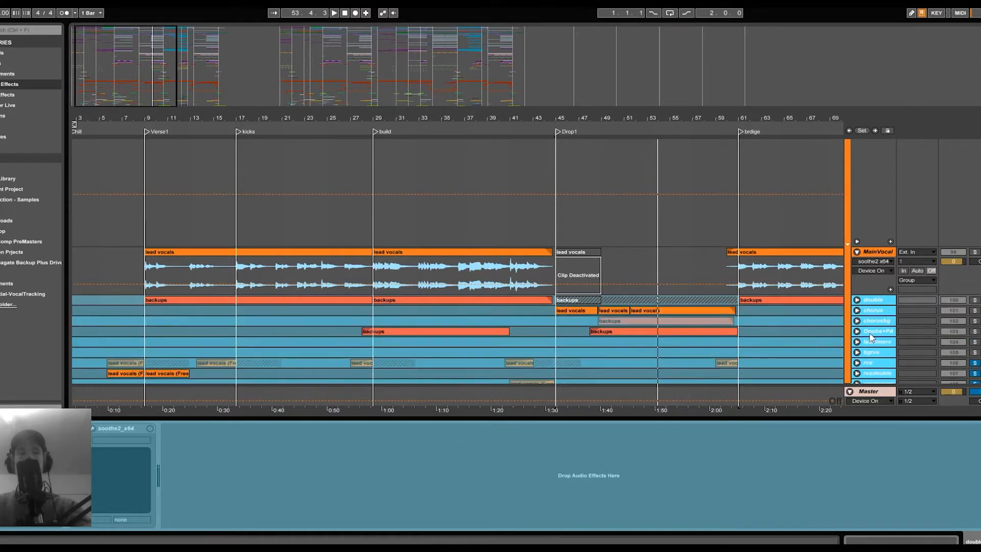
pyautogui.click(875, 331)
pyautogui.scroll(-2, 842, 334)
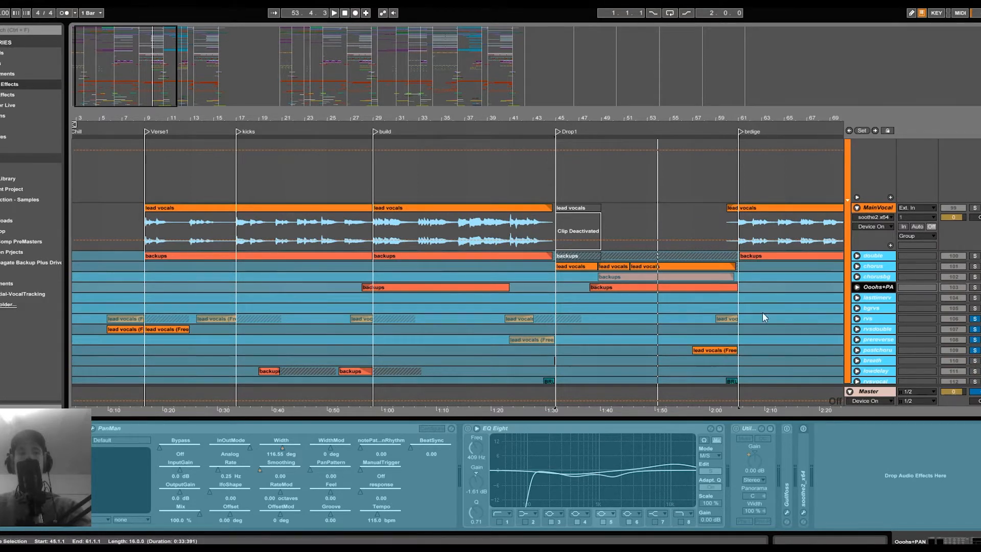
pyautogui.hotkey('ctrl', 'alt', 'l')
pyautogui.scroll(8, 814, 285)
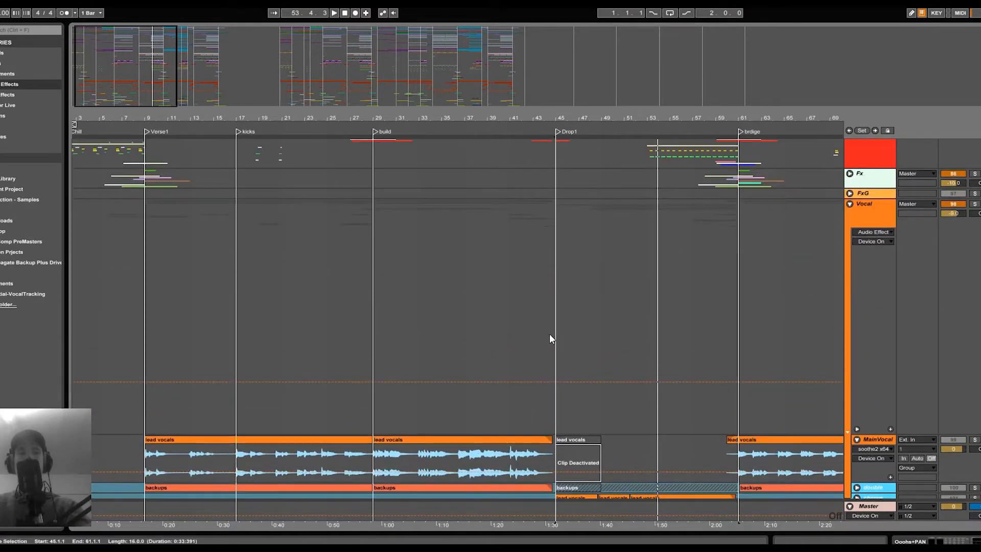
# Step: Solo the Vocal group and play it from just before Drop1, at about bar 44
pyautogui.click(550, 333)
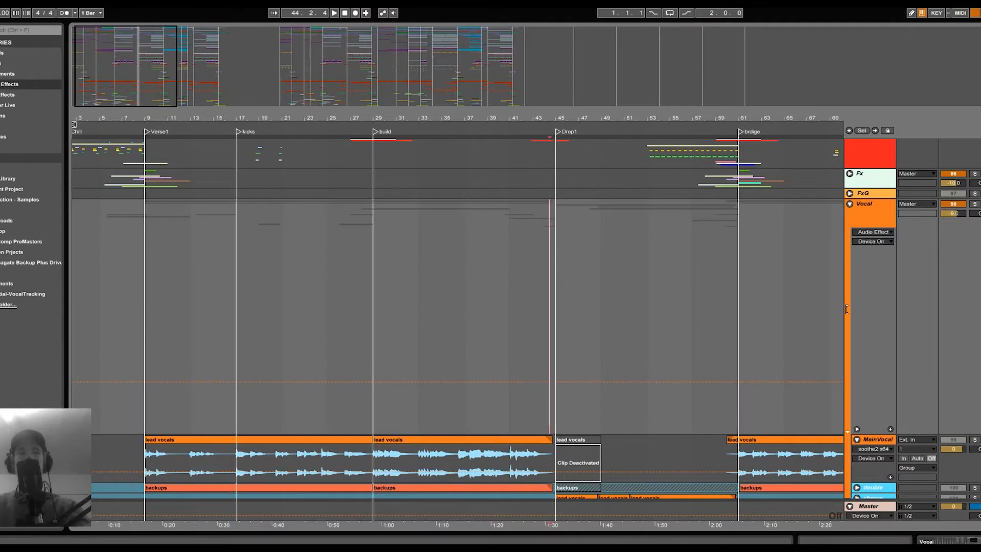
pyautogui.scroll(-3, 838, 338)
pyautogui.scroll(1, 895, 195)
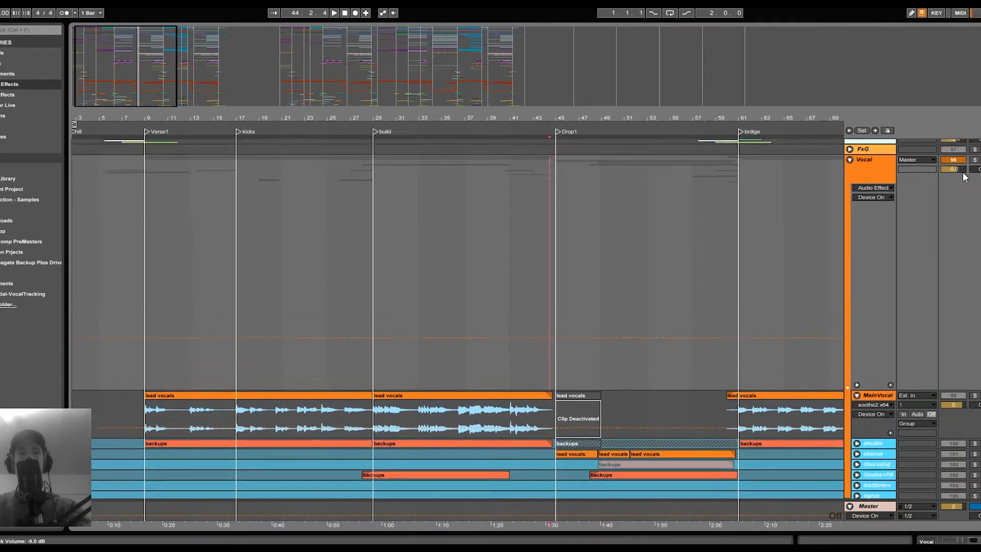
pyautogui.click(975, 170)
pyautogui.press('space')
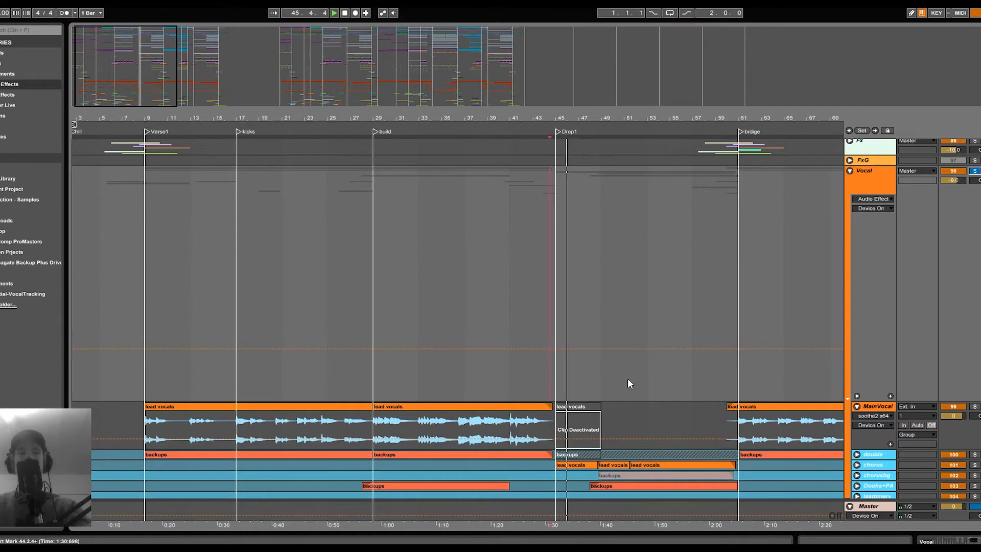
pyautogui.moveTo(612, 119); pyautogui.dragTo(467, 117)
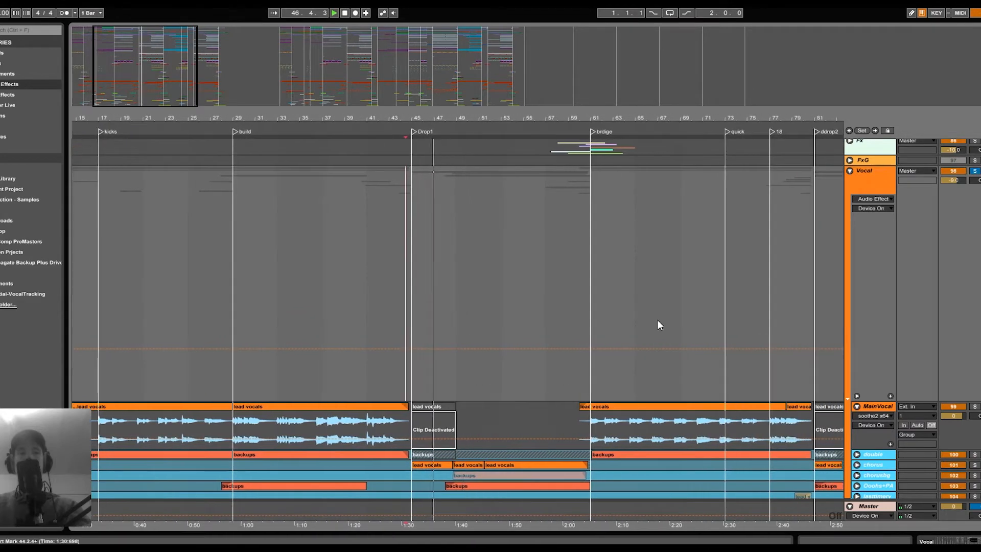
pyautogui.scroll(-3, 687, 364)
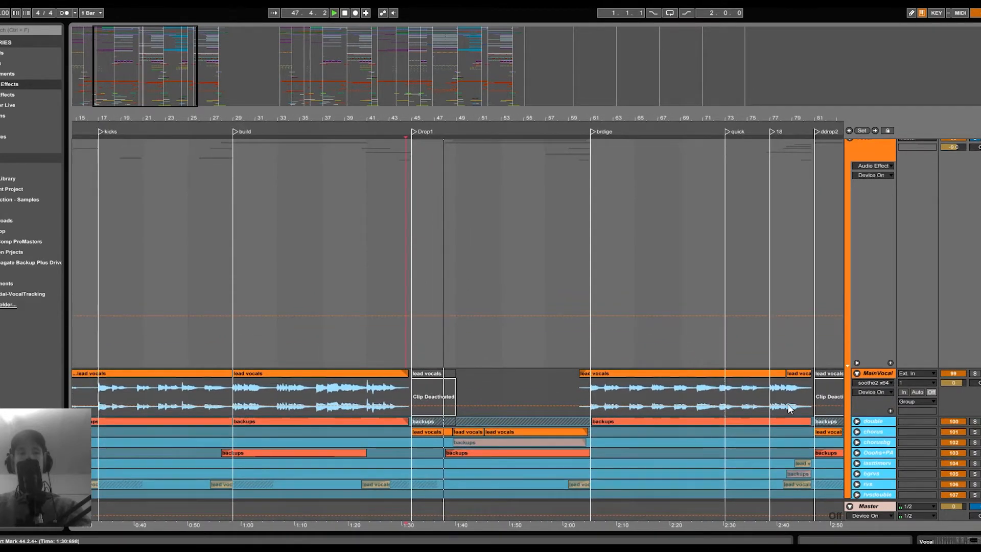
# Step: Inspect the device chains of the chorus track and the Vocal group, then hide the device view
pyautogui.doubleClick(873, 432)
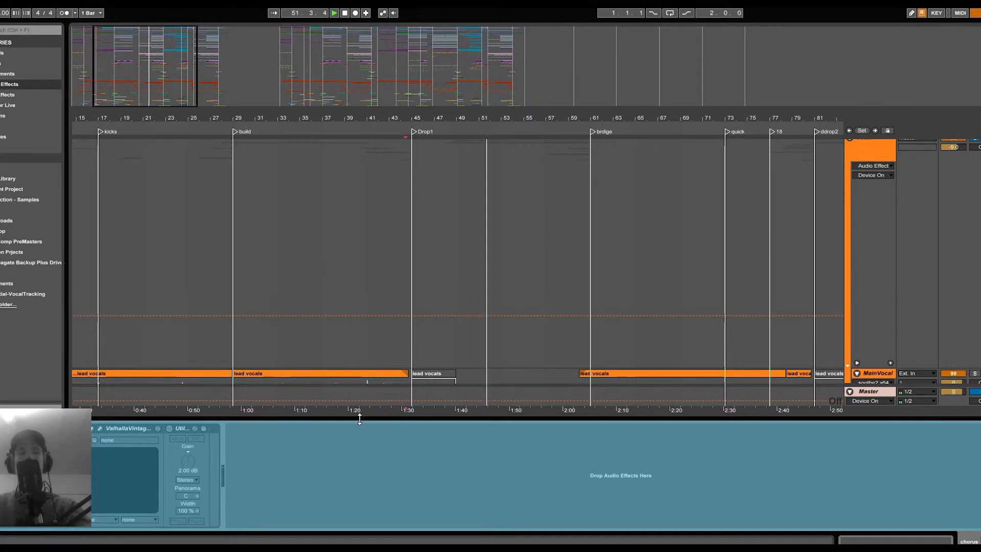
pyautogui.moveTo(359, 420); pyautogui.dragTo(361, 450)
pyautogui.scroll(3, 796, 356)
pyautogui.doubleClick(867, 222)
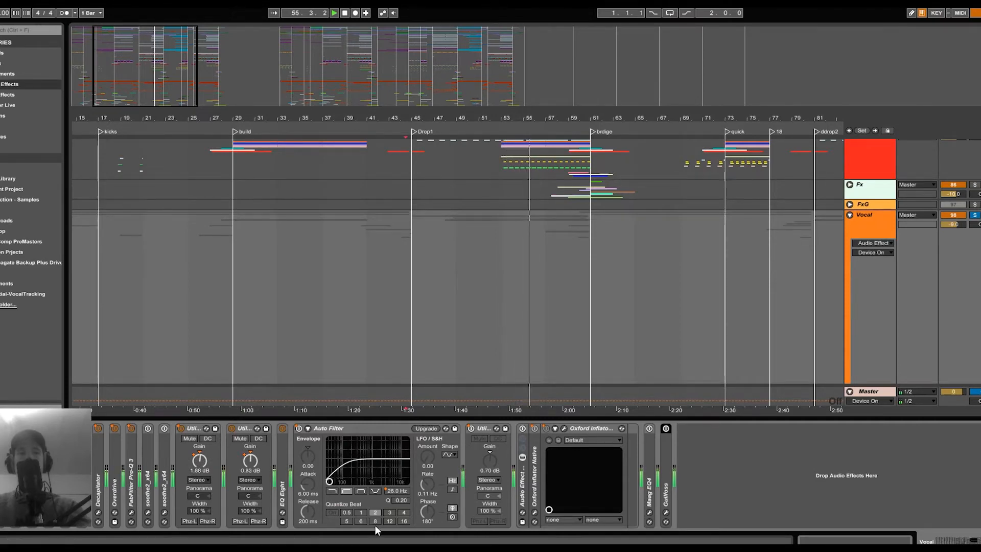
pyautogui.click(451, 417)
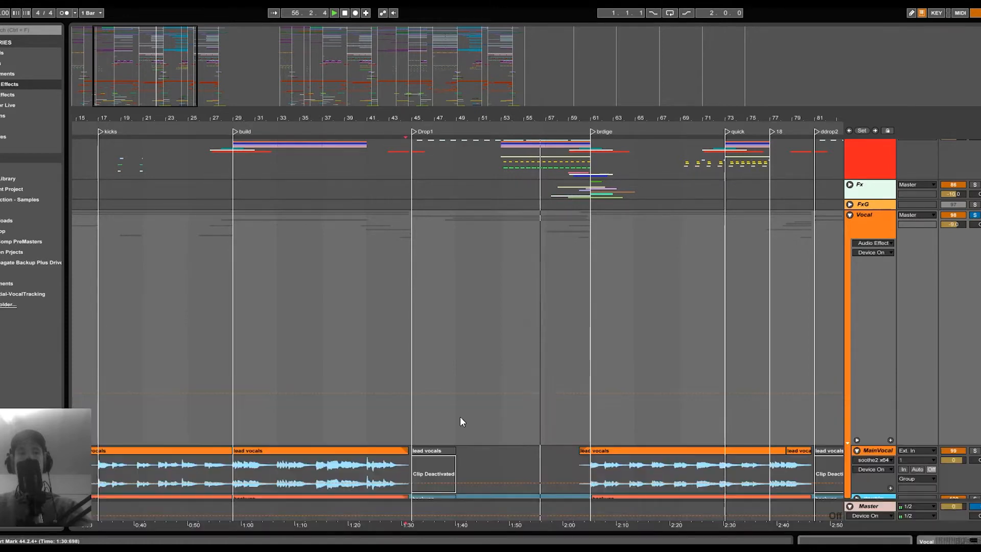
# Step: Stop playback, look through the Vocal group's layers again, and collapse the group
pyautogui.click(851, 214)
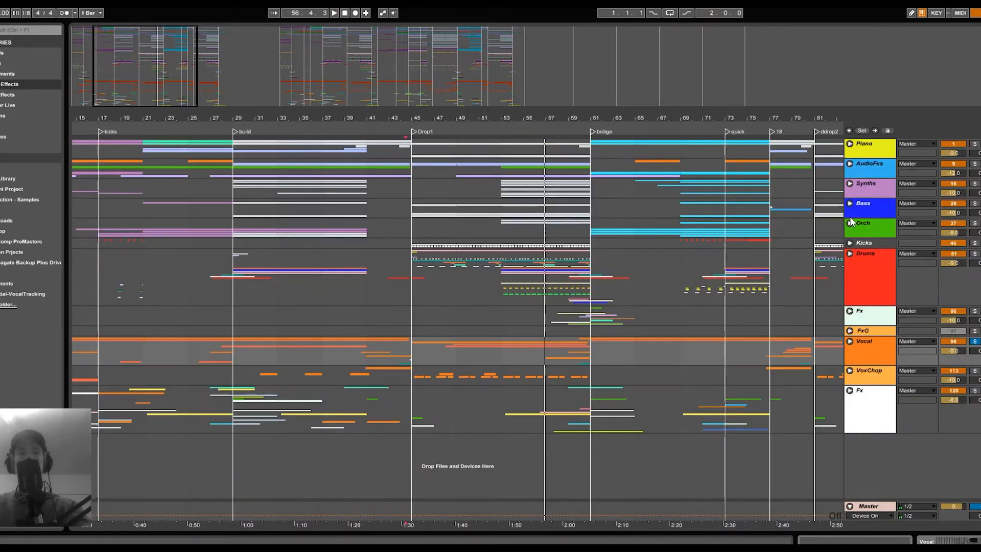
pyautogui.click(850, 341)
pyautogui.scroll(-5, 675, 358)
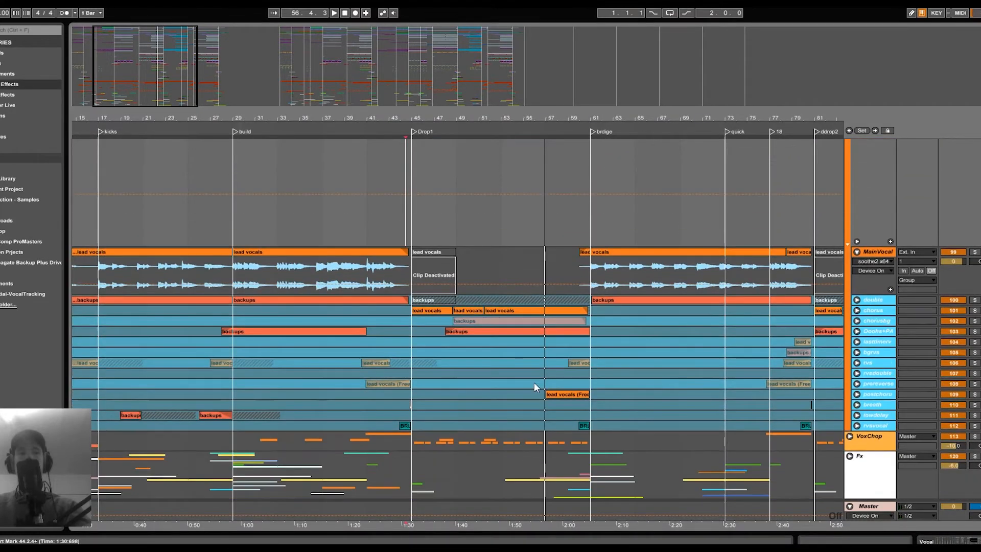
pyautogui.scroll(5, 940, 380)
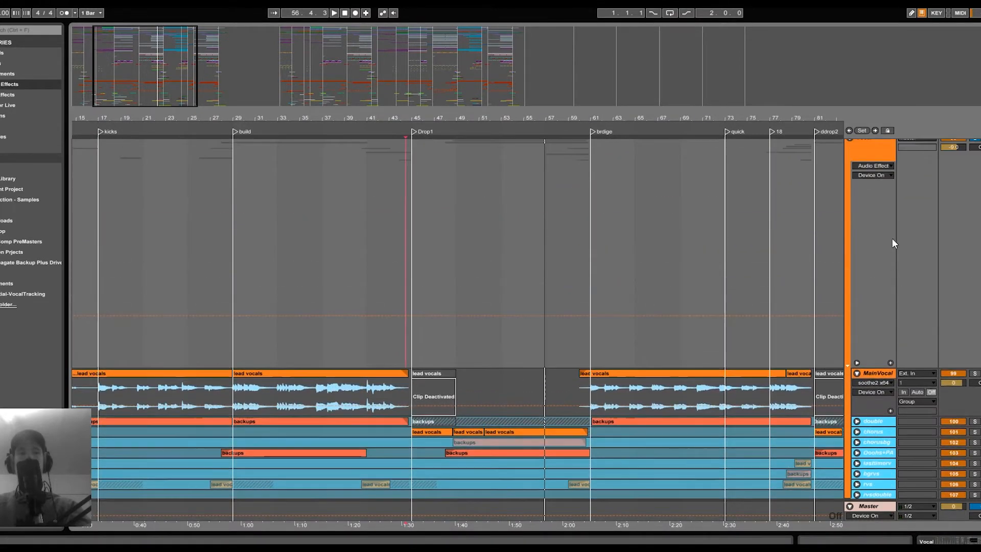
pyautogui.scroll(1, 856, 147)
pyautogui.click(852, 163)
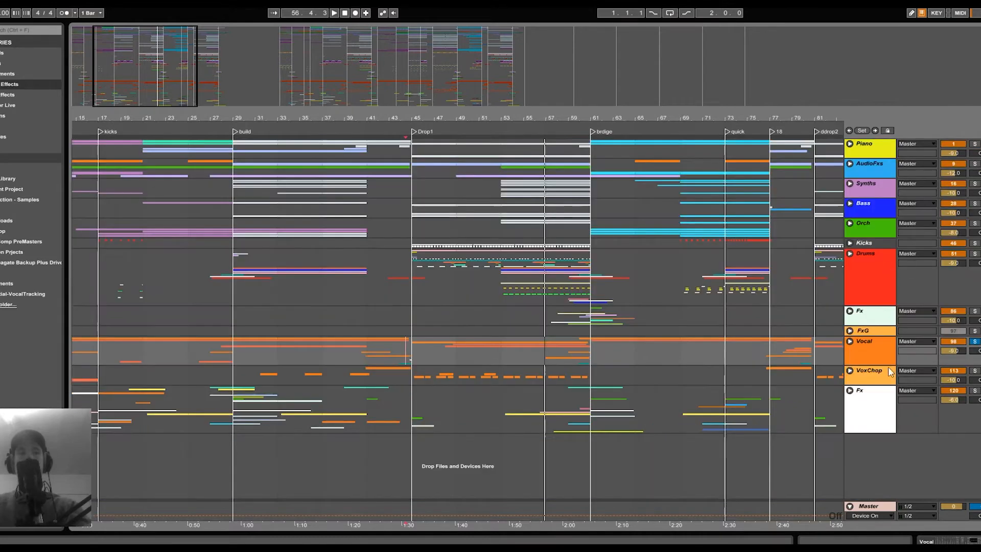
# Step: Unfold the VoxChop group, solo it instead of Vocal, and play the vocal chops from the start of IntroChill
pyautogui.click(867, 372)
pyautogui.click(850, 371)
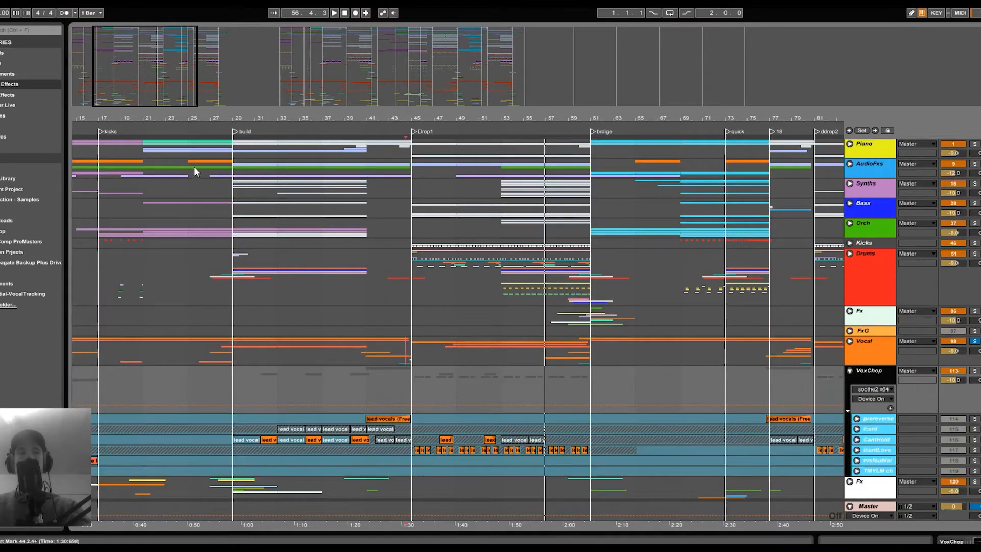
pyautogui.moveTo(129, 115); pyautogui.dragTo(280, 109)
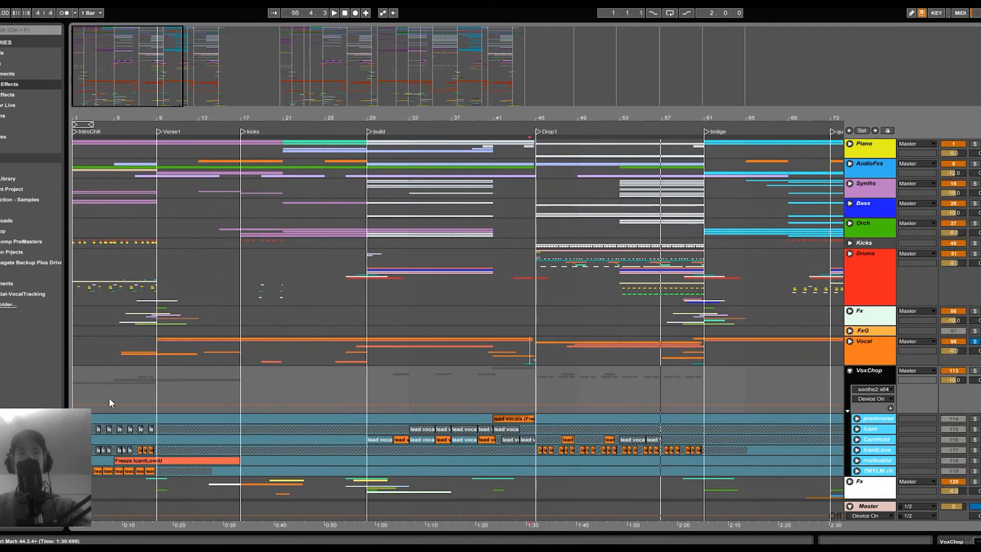
pyautogui.click(77, 381)
pyautogui.press('space')
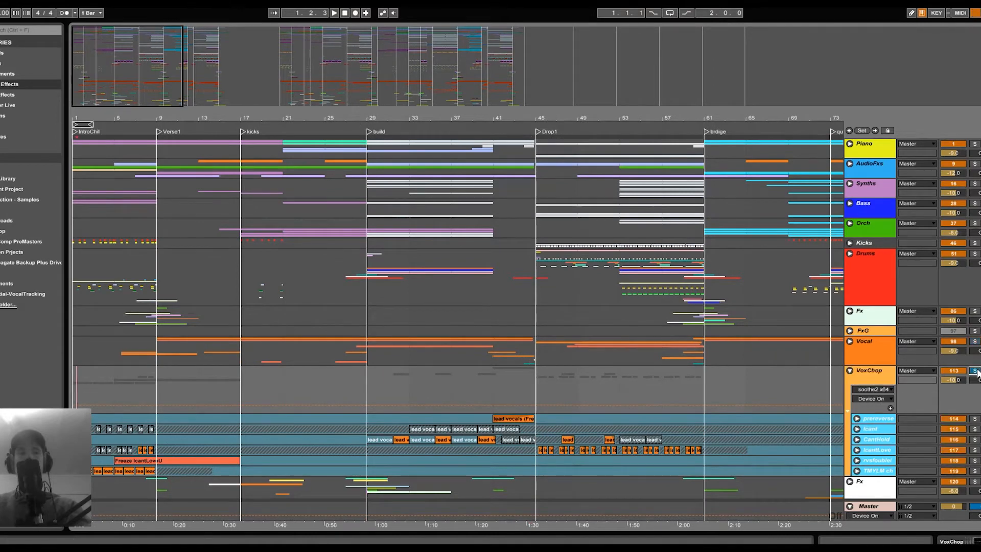
pyautogui.click(975, 371)
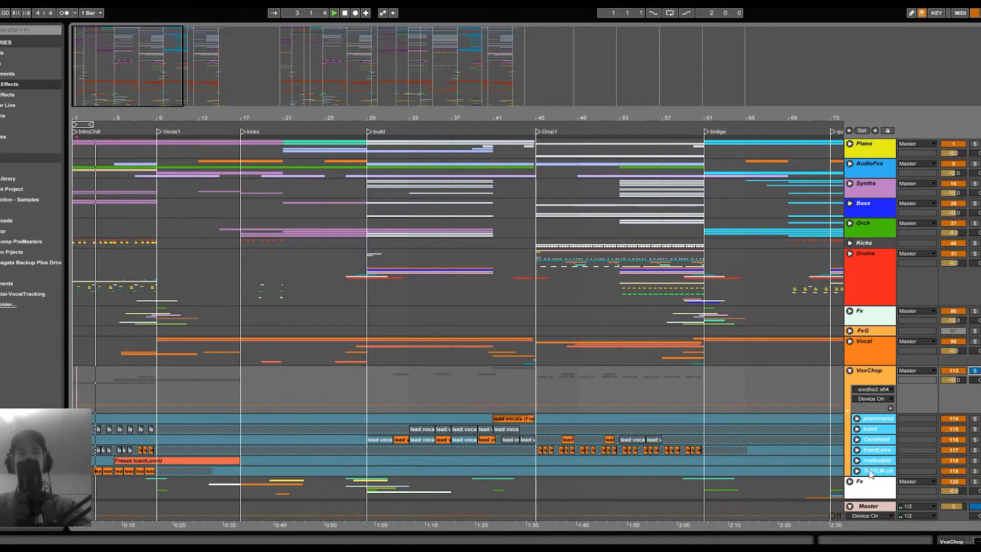
pyautogui.scroll(-1, 851, 480)
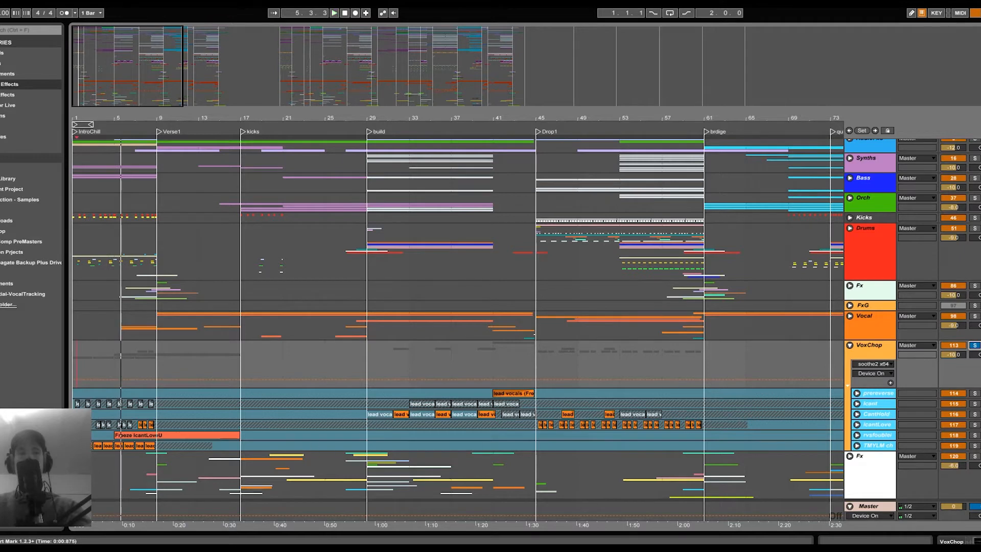
# Step: Play the vocal chops from Drop1, and add the Vocal group to the solo to hear both groups together
pyautogui.click(536, 370)
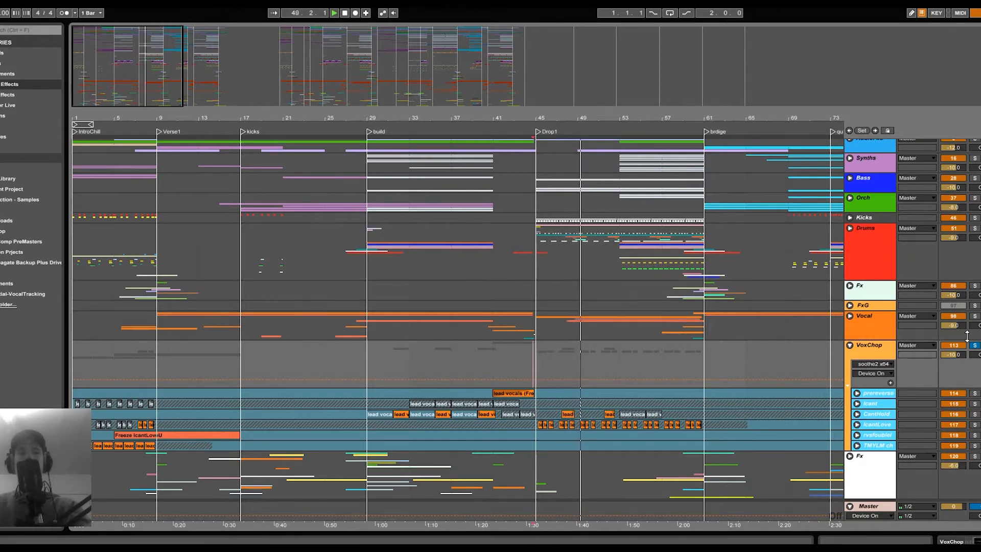
pyautogui.press('space')
pyautogui.keyDown('ctrl'); pyautogui.click(976, 317); pyautogui.keyUp('ctrl')
pyautogui.press('space')
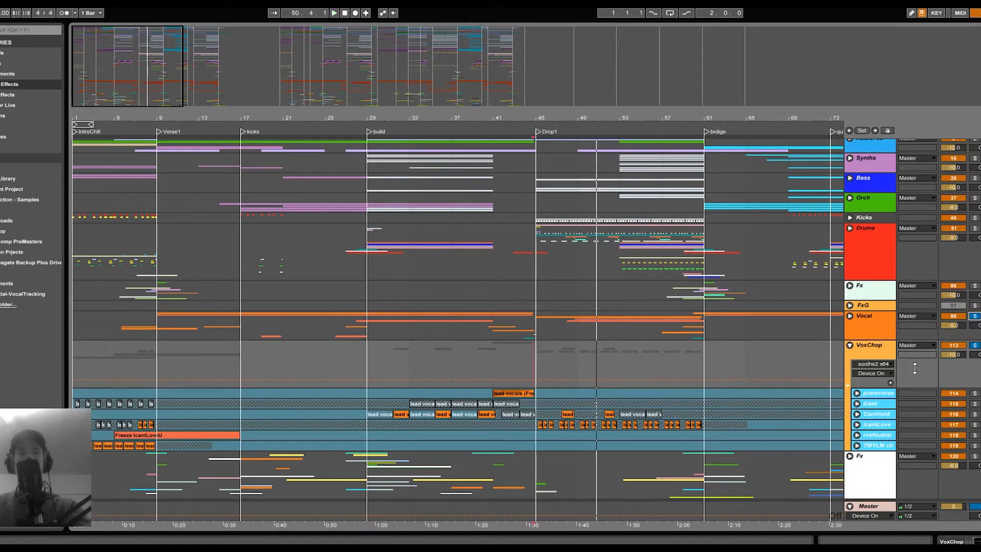
# Step: Collapse the VoxChop group and unfold the Bass group with its Grit track expanded
pyautogui.click(849, 345)
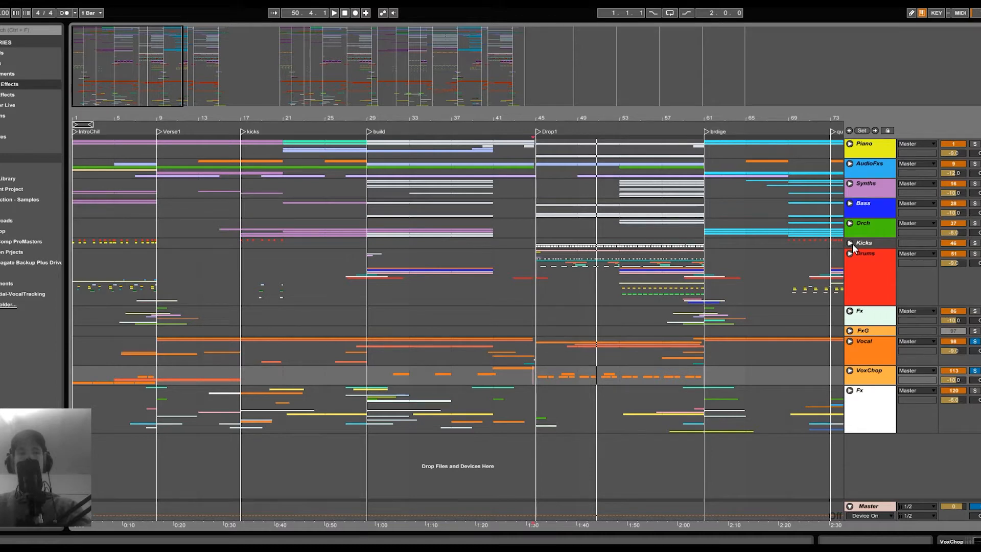
pyautogui.click(851, 203)
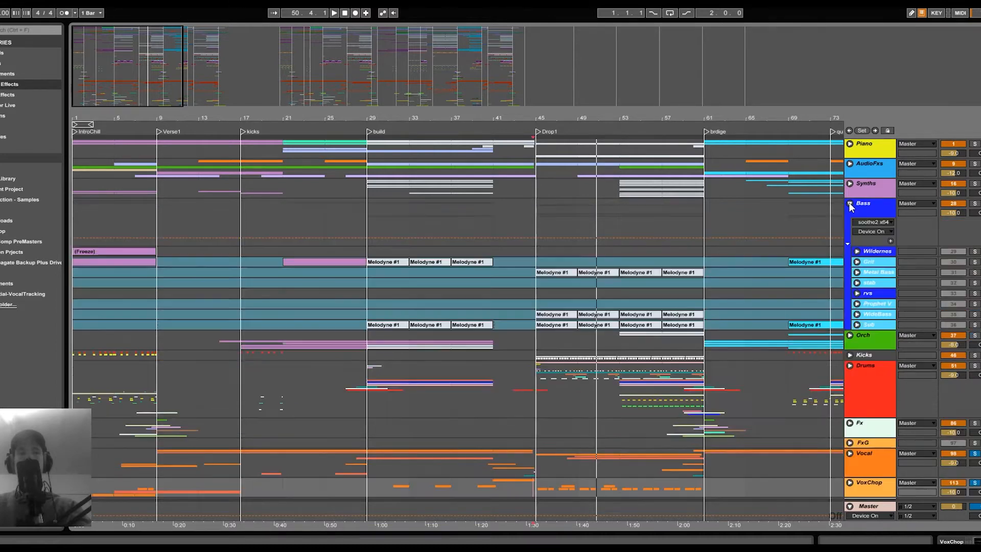
pyautogui.click(857, 263)
# Step: Select the Grit clip starting at bar 21, play it, and solo the Grit track
pyautogui.click(308, 261)
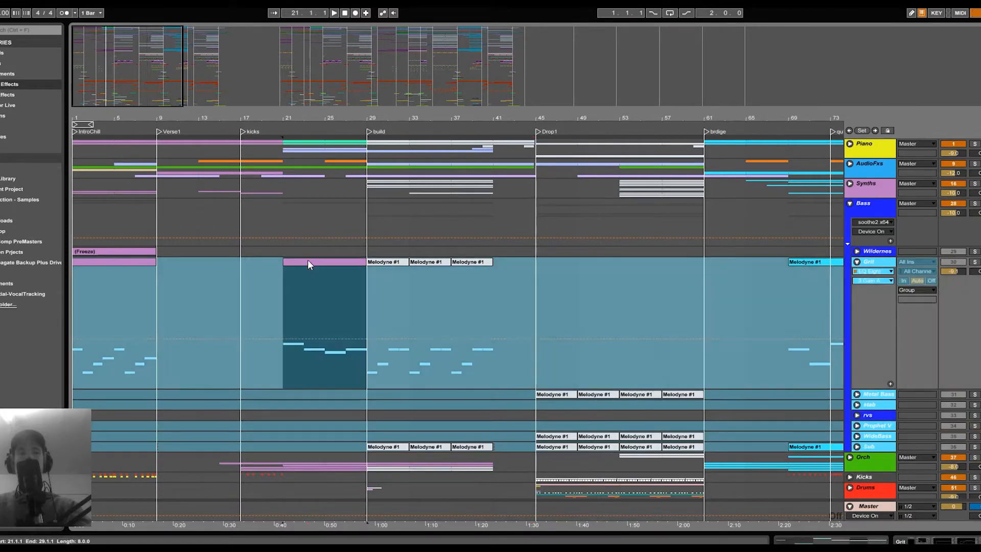
pyautogui.press('space')
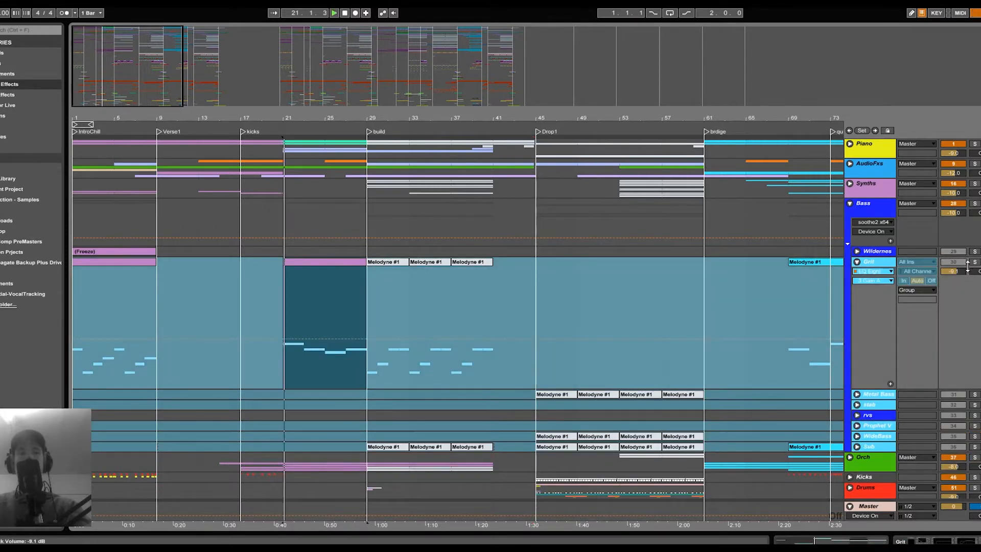
pyautogui.click(975, 262)
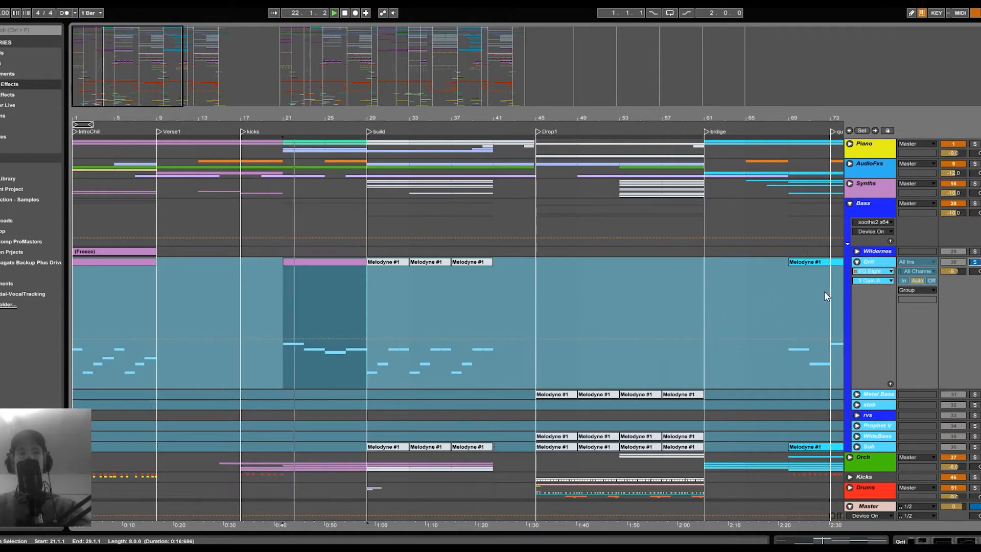
# Step: Examine the Auto Filter and EQ Eight devices on the Grit track, then hide the device view
pyautogui.click(874, 271)
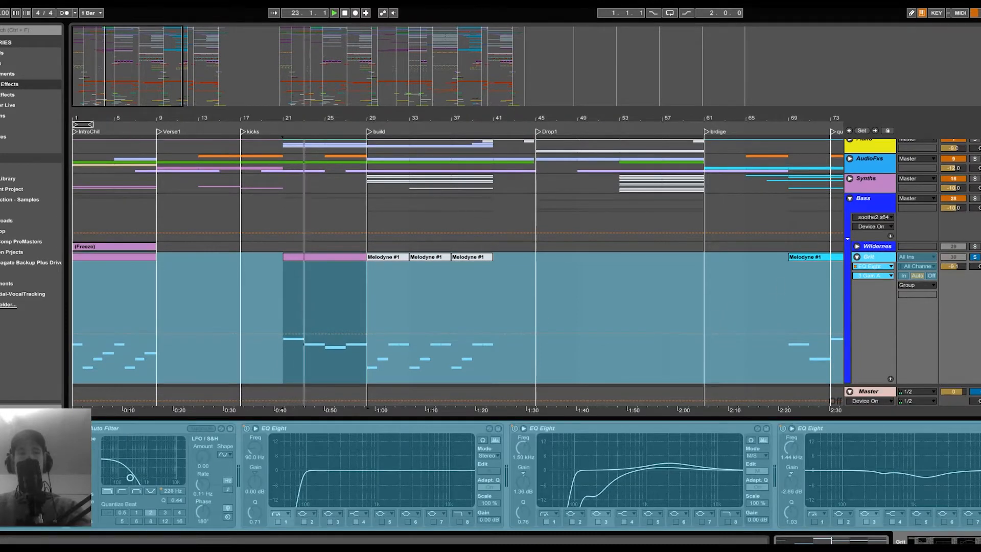
pyautogui.scroll(-3, 613, 476)
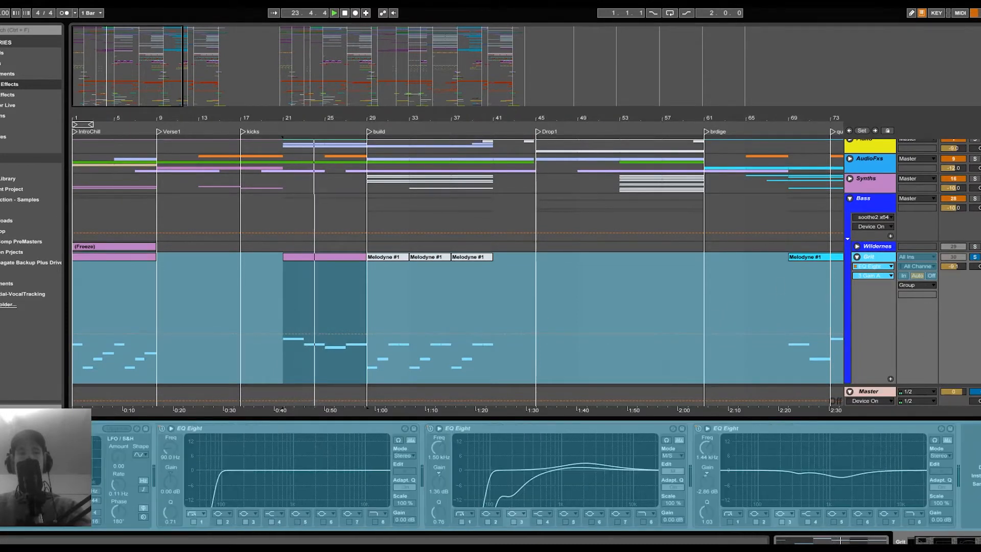
pyautogui.hotkey('shift', 'Tab')
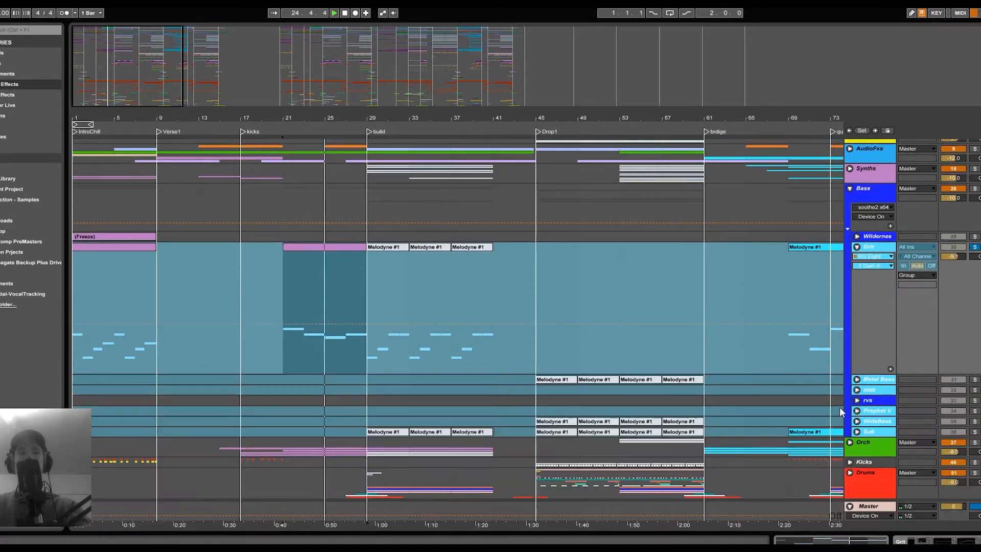
pyautogui.hotkey('ctrl', 'alt', 'l')
# Step: Stop playback, unsolo the Grit track, and expand the Sub track in the Bass group
pyautogui.scroll(-2, 660, 302)
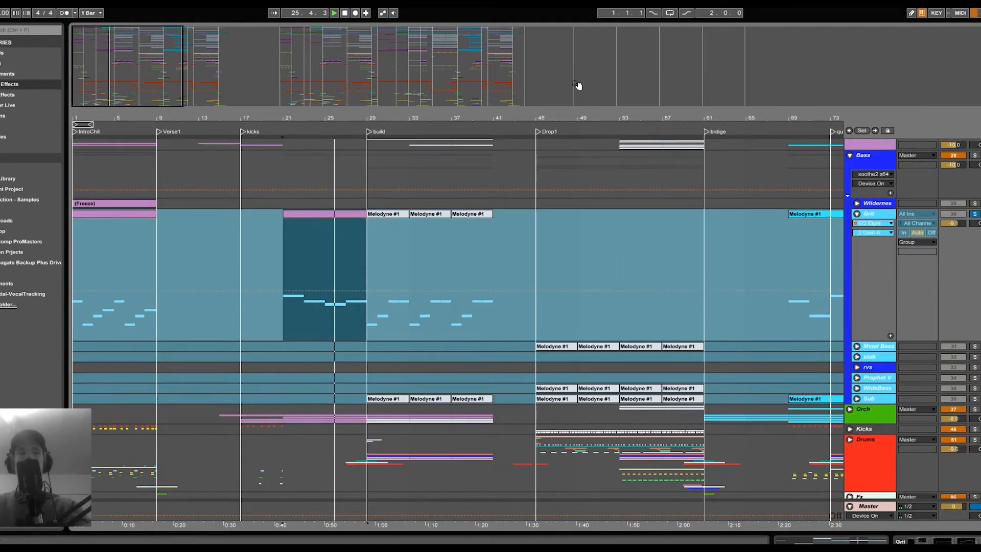
pyautogui.moveTo(570, 114); pyautogui.dragTo(422, 121)
pyautogui.scroll(-2, 487, 268)
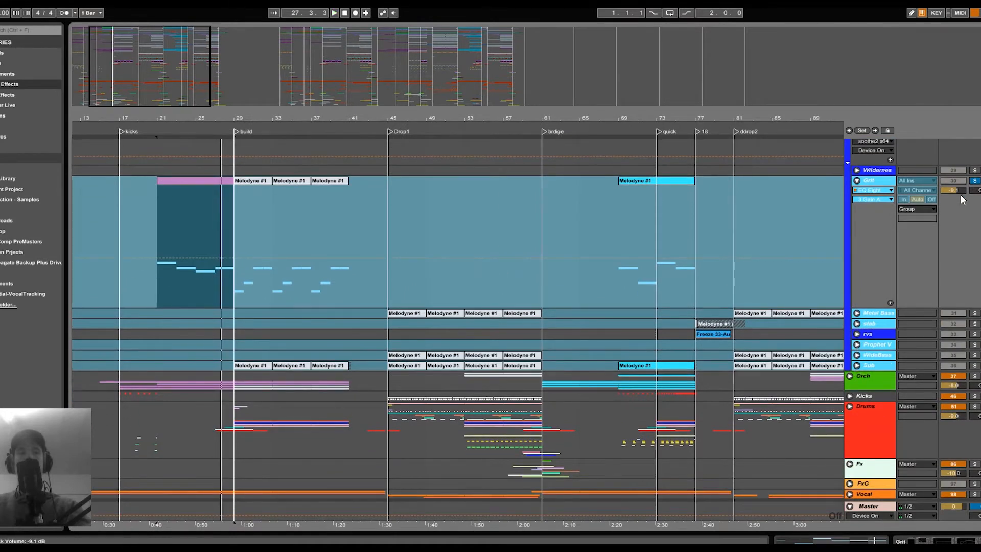
pyautogui.scroll(3, 857, 349)
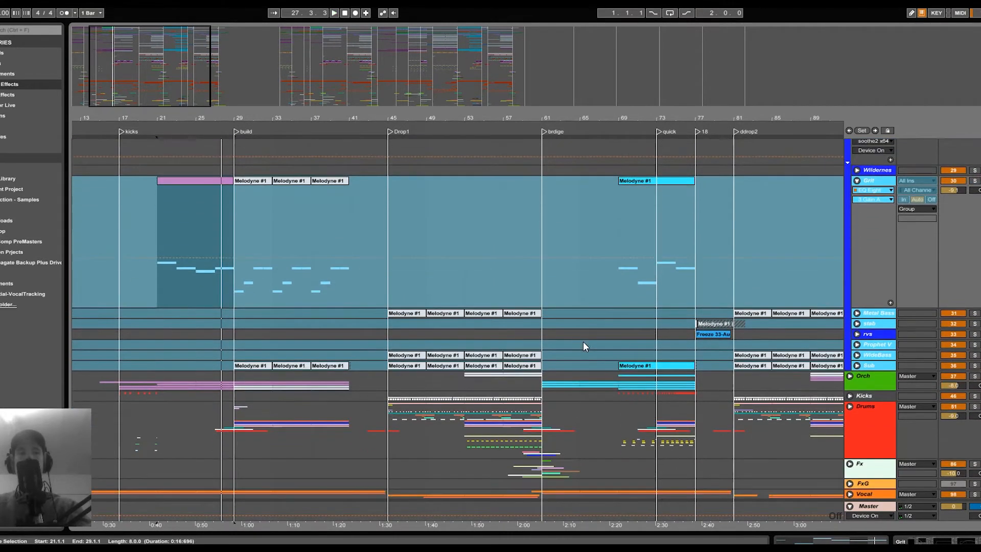
pyautogui.scroll(-3, 937, 367)
pyautogui.click(857, 365)
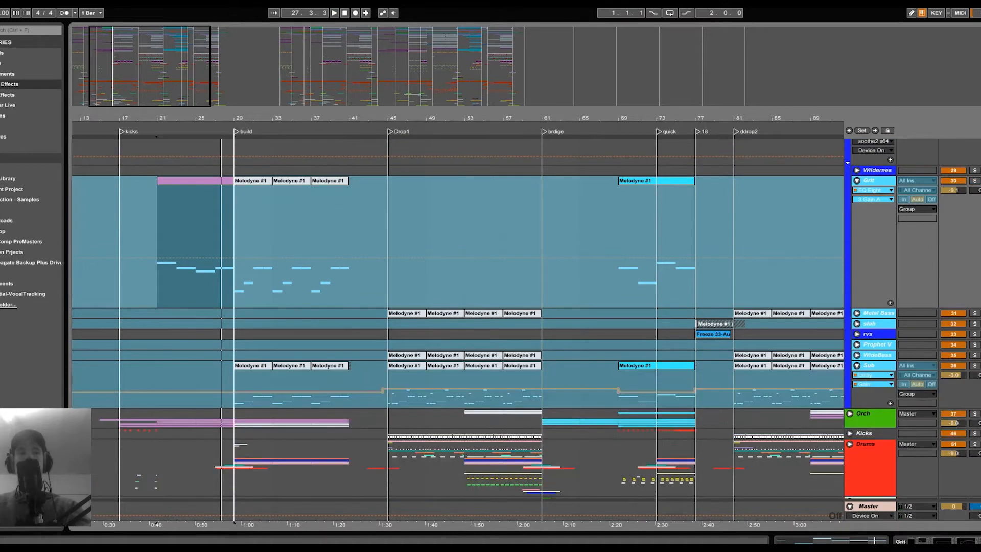
# Step: Solo the Sub track, play it from its first Drop1 clip, and examine its device chain before hiding the device view
pyautogui.click(974, 366)
pyautogui.click(404, 366)
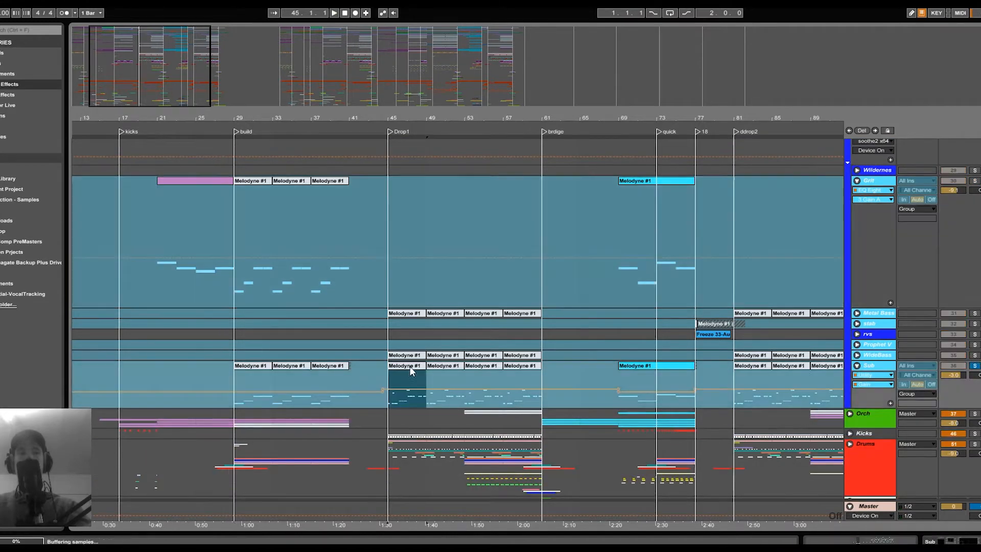
pyautogui.press('space')
pyautogui.doubleClick(874, 365)
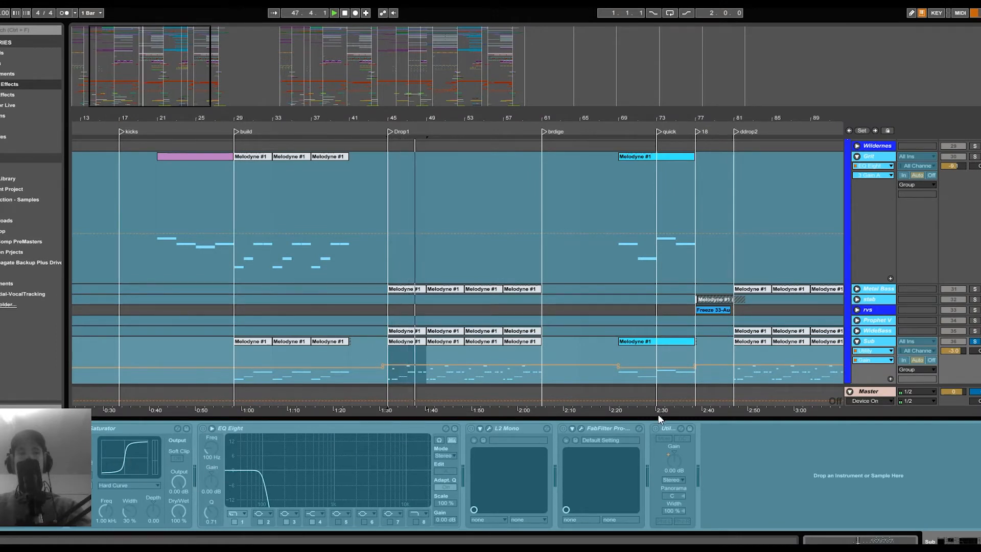
pyautogui.doubleClick(636, 416)
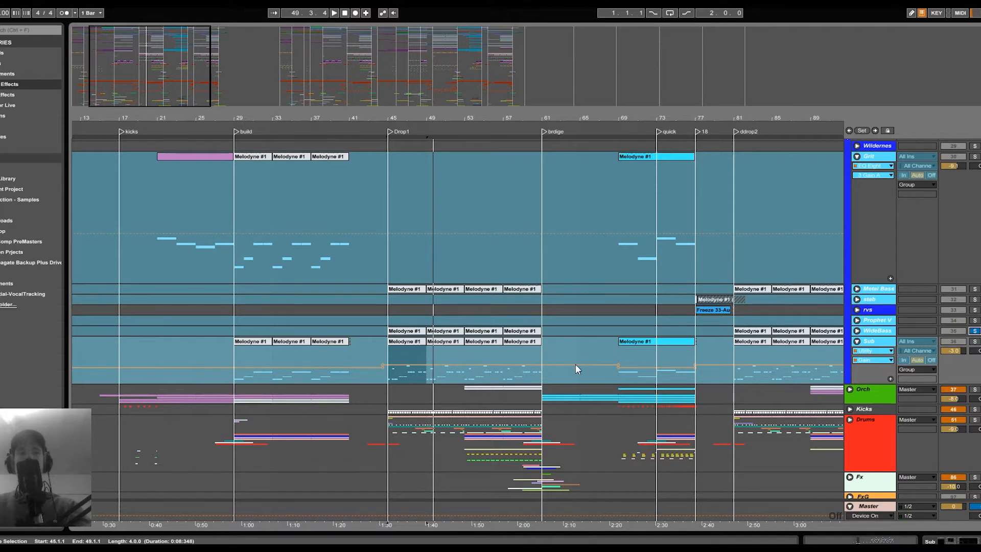
# Step: Audition the WideBass and Metal Bass tracks in turn through Drop1 and examine the device chain of each
pyautogui.doubleClick(877, 330)
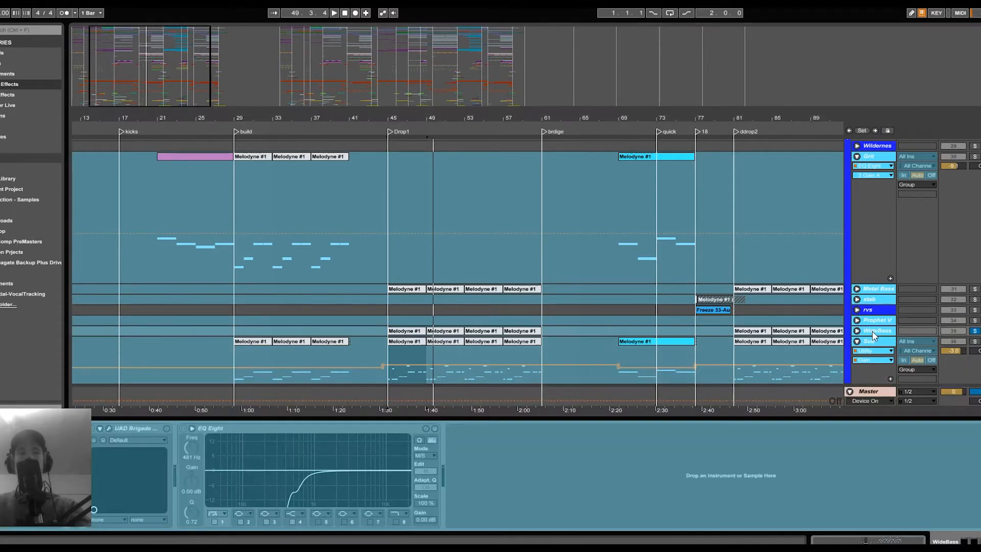
pyautogui.press('space')
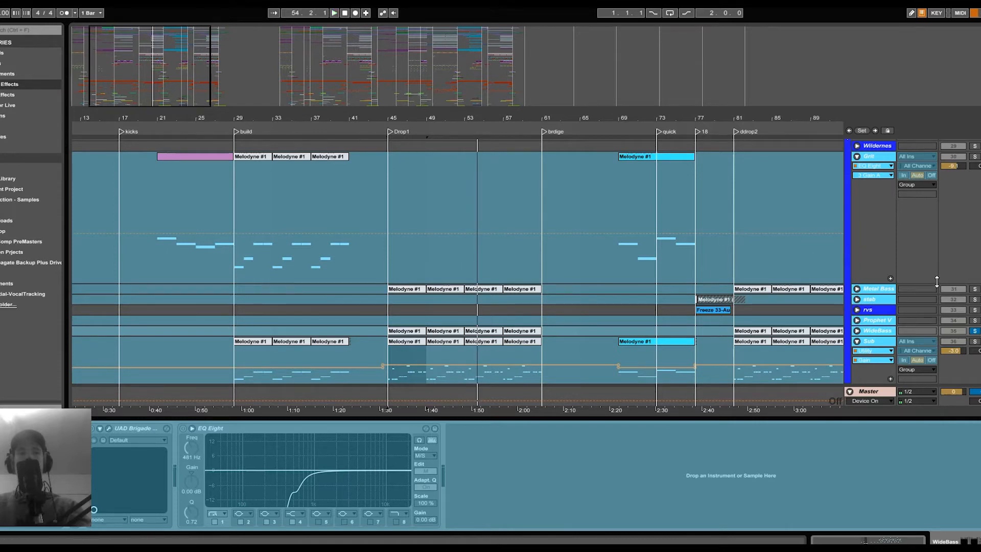
pyautogui.click(885, 289)
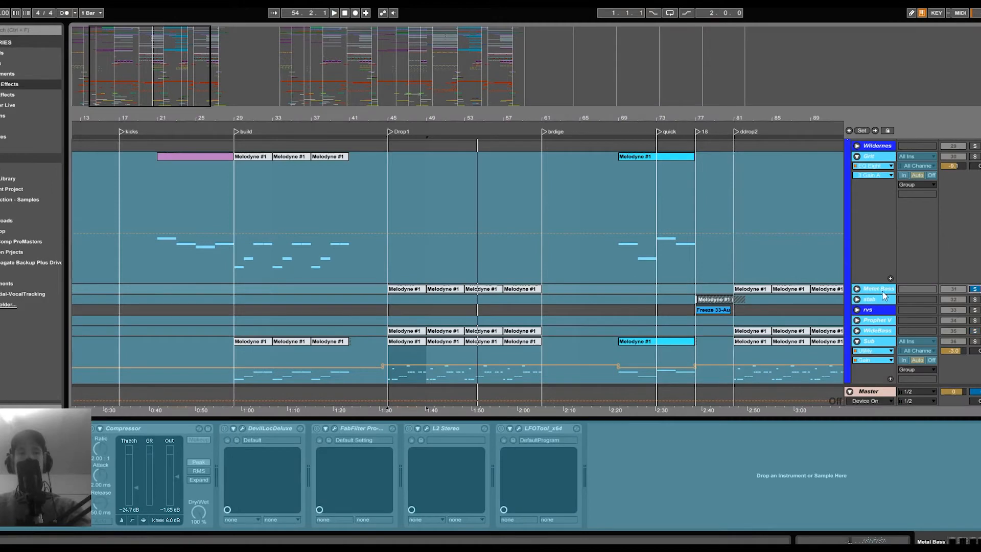
pyautogui.rightClick(882, 292)
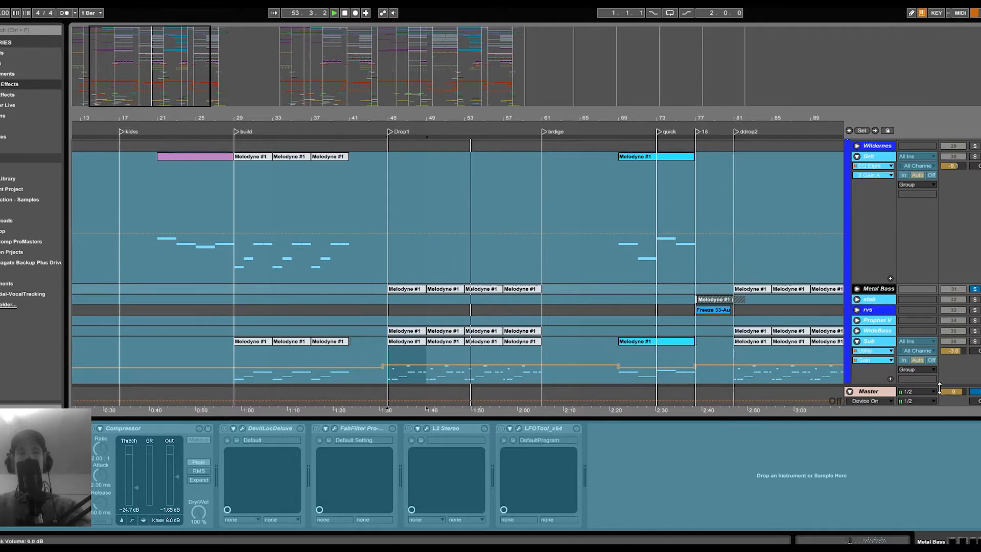
pyautogui.scroll(-1, 946, 309)
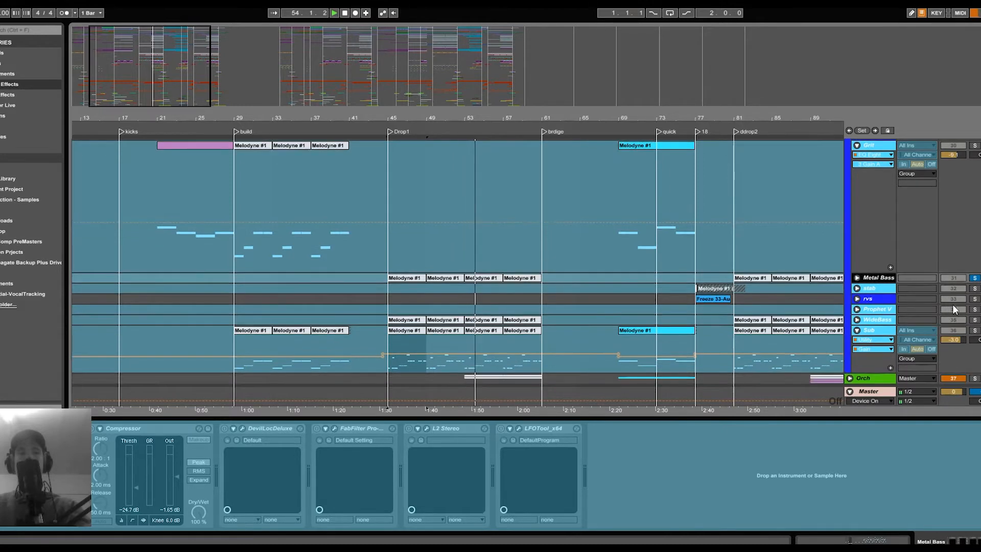
# Step: Play Drop1 with WideBass soloed alongside Metal Bass, and add the Sub track to the soloed layers
pyautogui.click(975, 320)
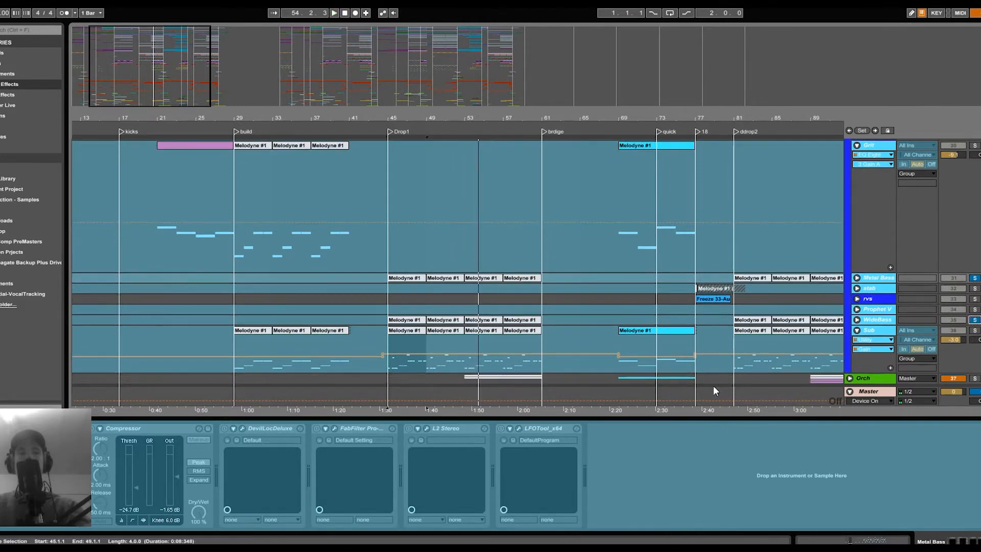
pyautogui.press('space')
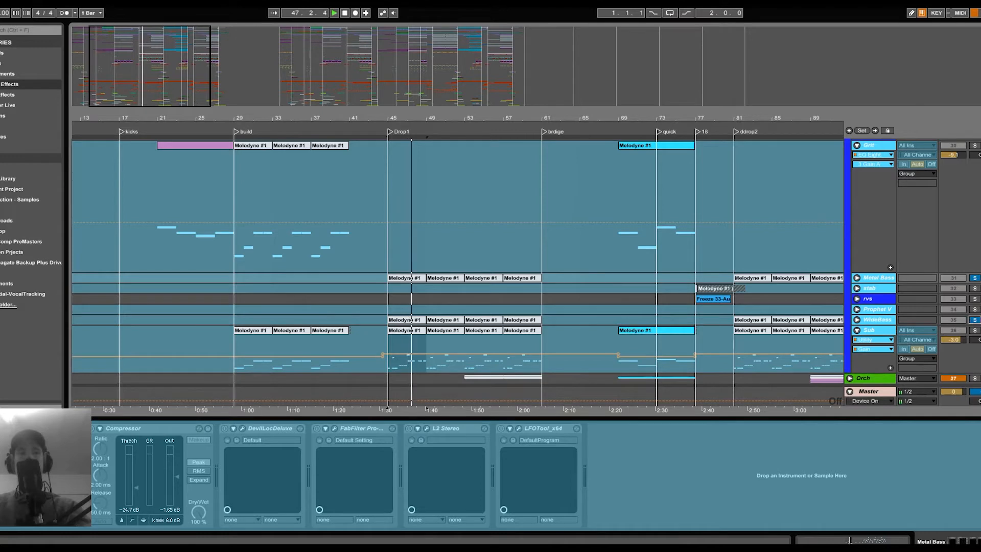
pyautogui.click(975, 322)
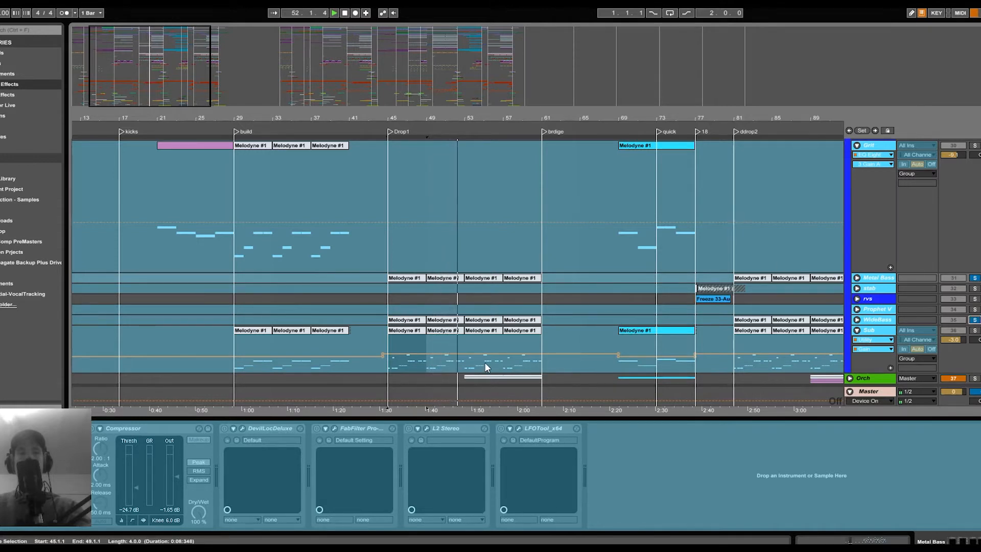
pyautogui.click(975, 331)
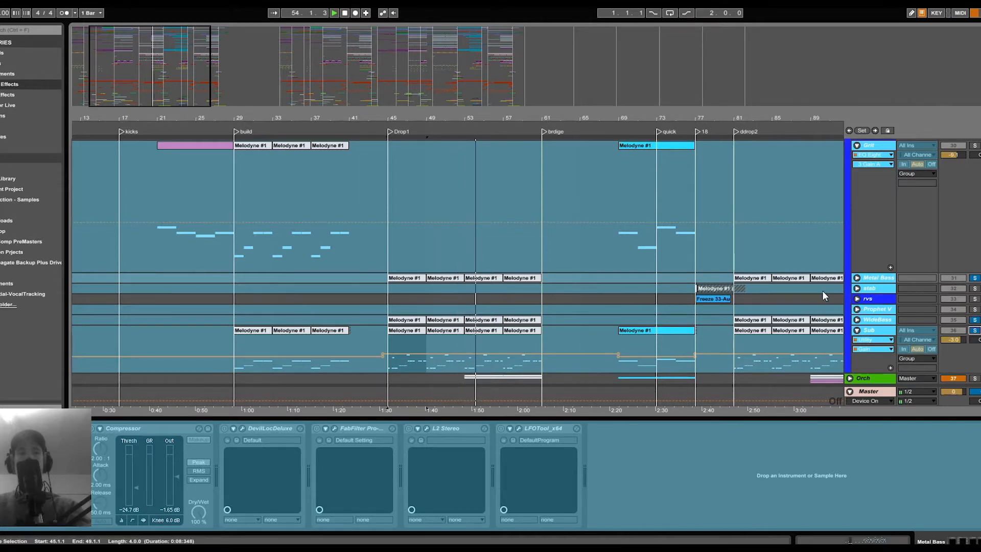
# Step: Collapse the Bass group and unfold the Drums group to bring up its Drop1 clips
pyautogui.scroll(-2, 823, 290)
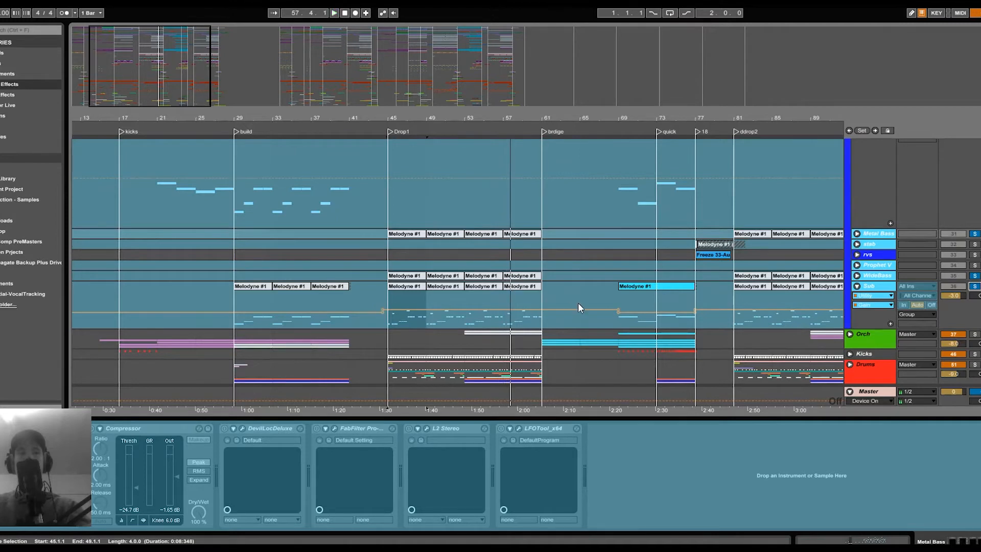
pyautogui.scroll(5, 479, 306)
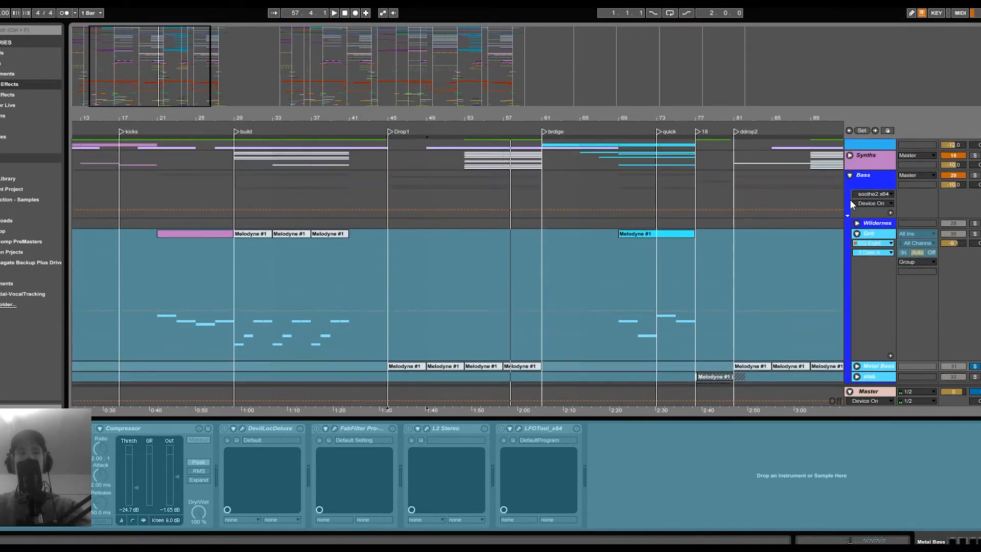
pyautogui.click(850, 175)
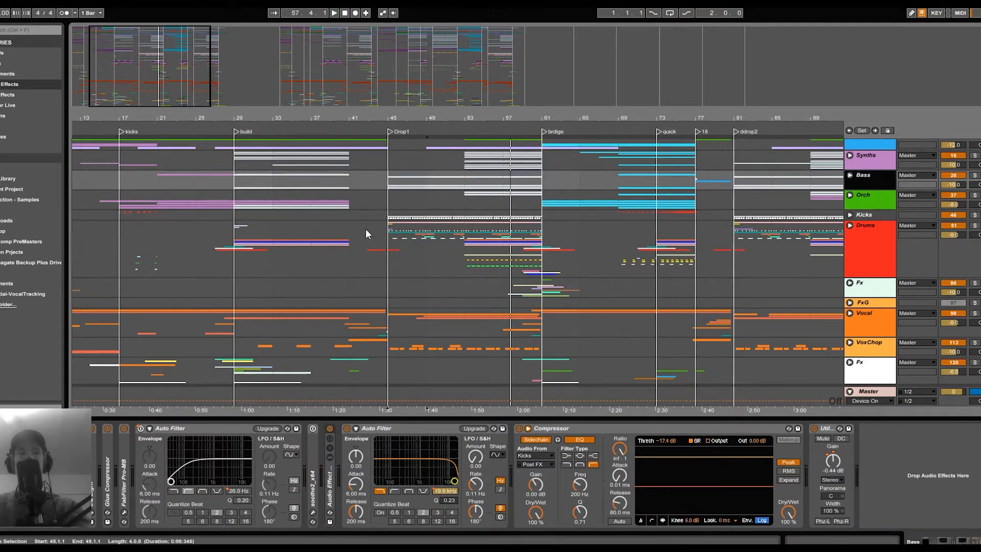
pyautogui.moveTo(416, 120); pyautogui.dragTo(415, 100)
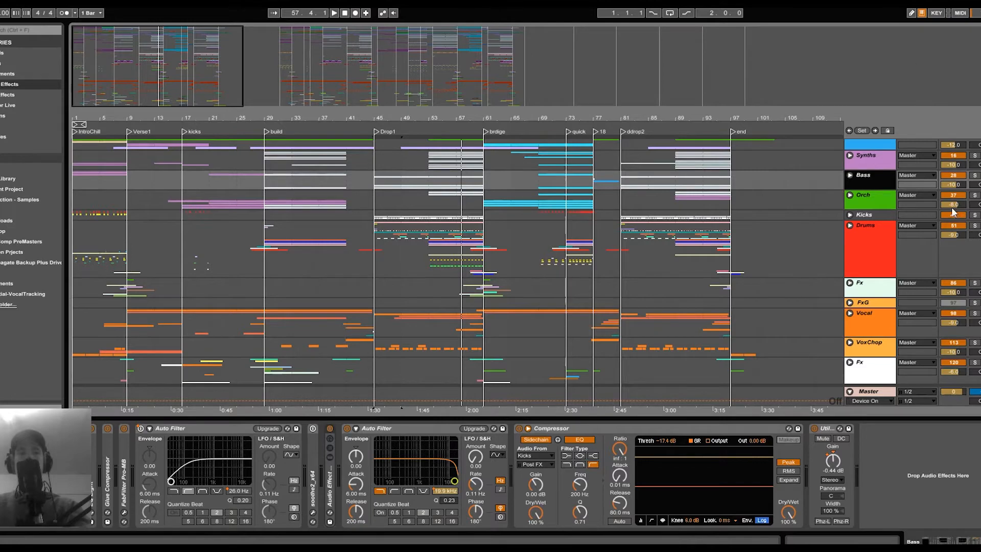
pyautogui.click(851, 225)
pyautogui.scroll(-5, 390, 152)
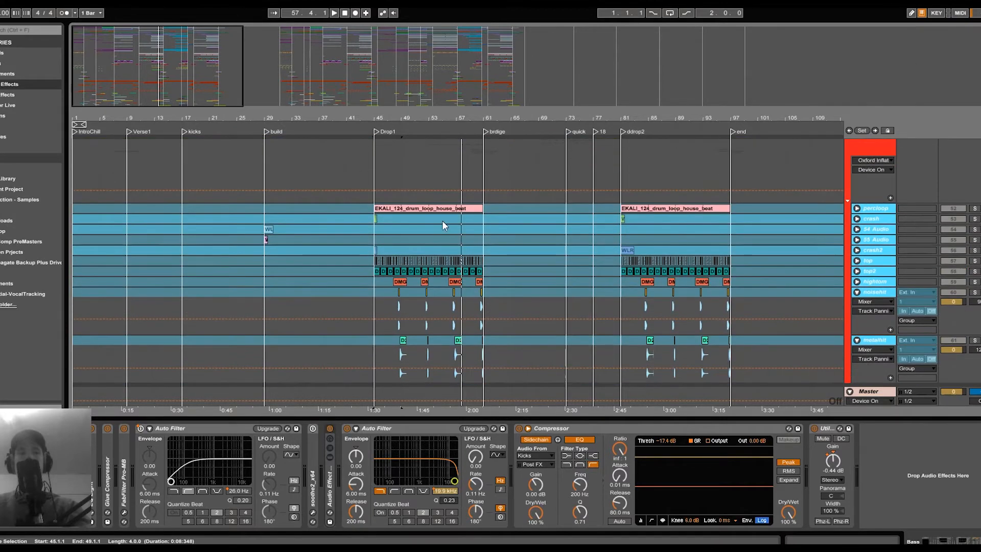
pyautogui.moveTo(400, 122)
pyautogui.mouseDown()
pyautogui.moveTo(412, 124)
pyautogui.moveTo(392, 124)
pyautogui.mouseUp()
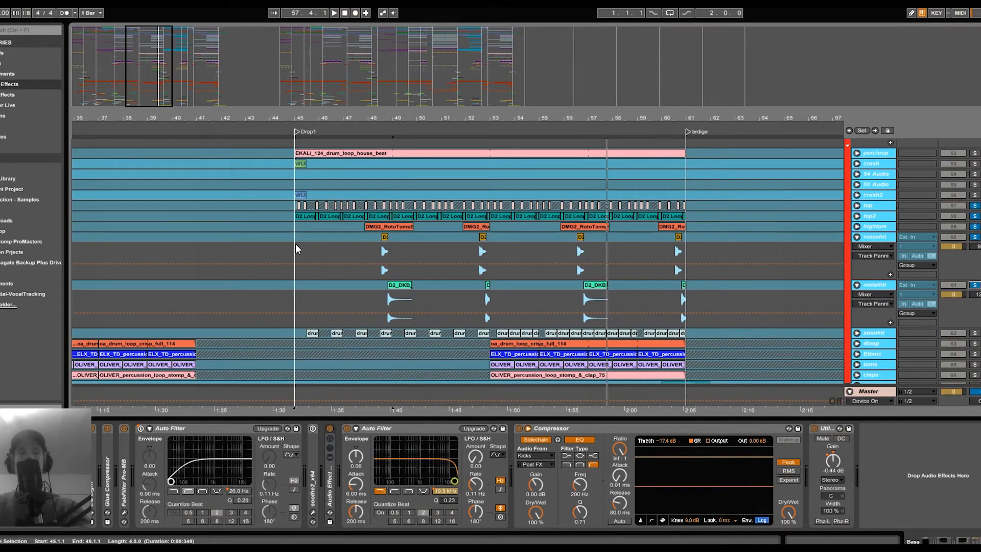
# Step: Play the drum layers from just before Drop1 and examine the devices on the noisehit and metalhit tracks
pyautogui.click(290, 266)
pyautogui.press('space')
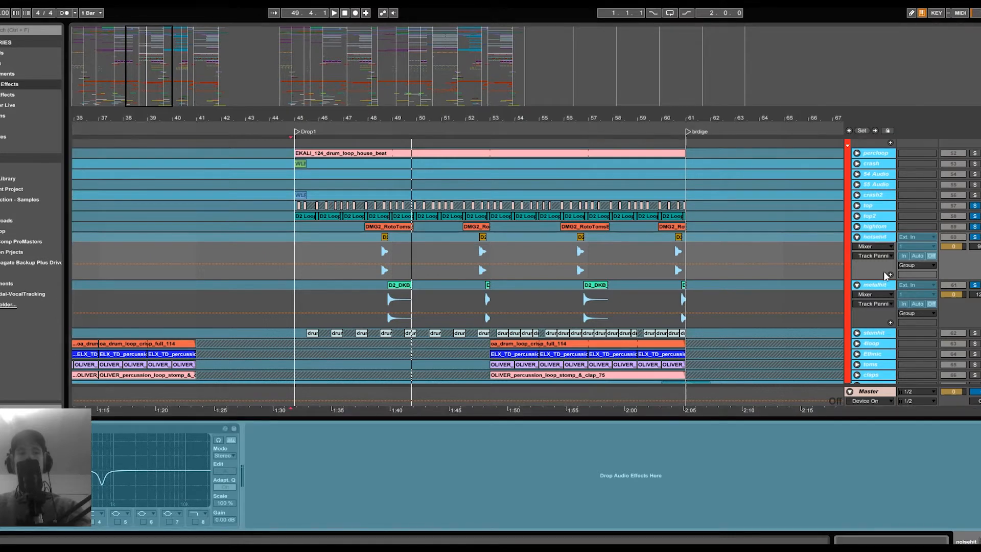
pyautogui.click(885, 289)
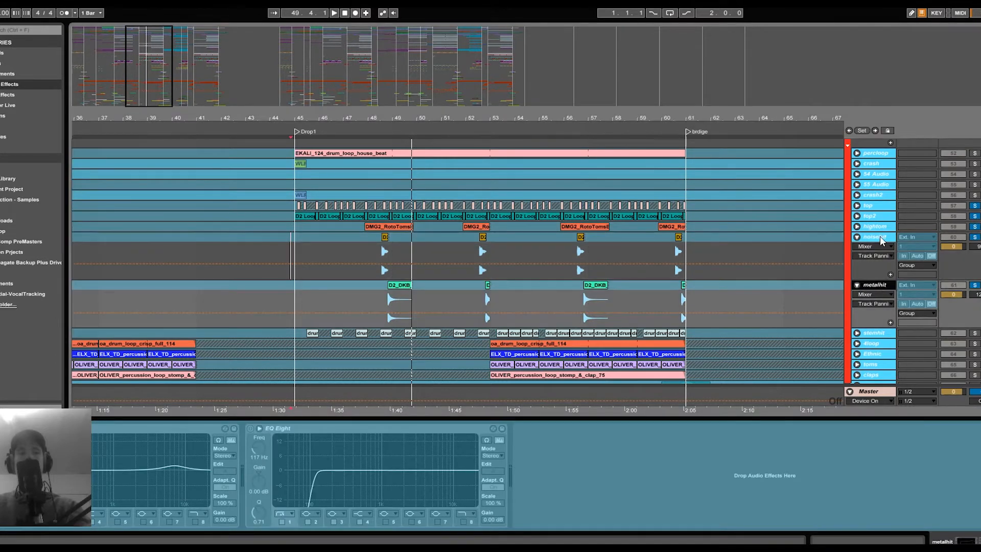
# Step: Solo the Drums and Bass groups together with the Kicks group and play them from just before Drop1
pyautogui.scroll(6, 875, 239)
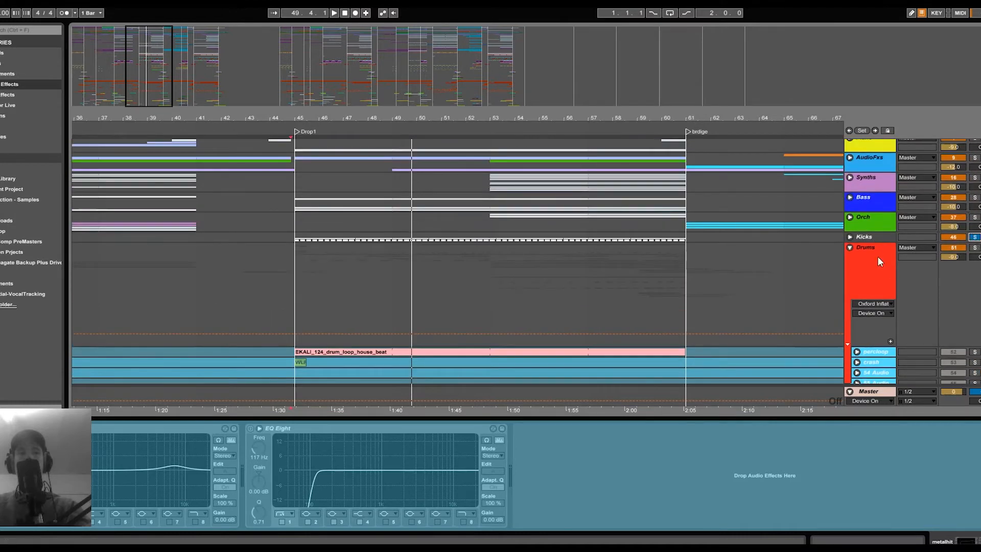
pyautogui.click(976, 248)
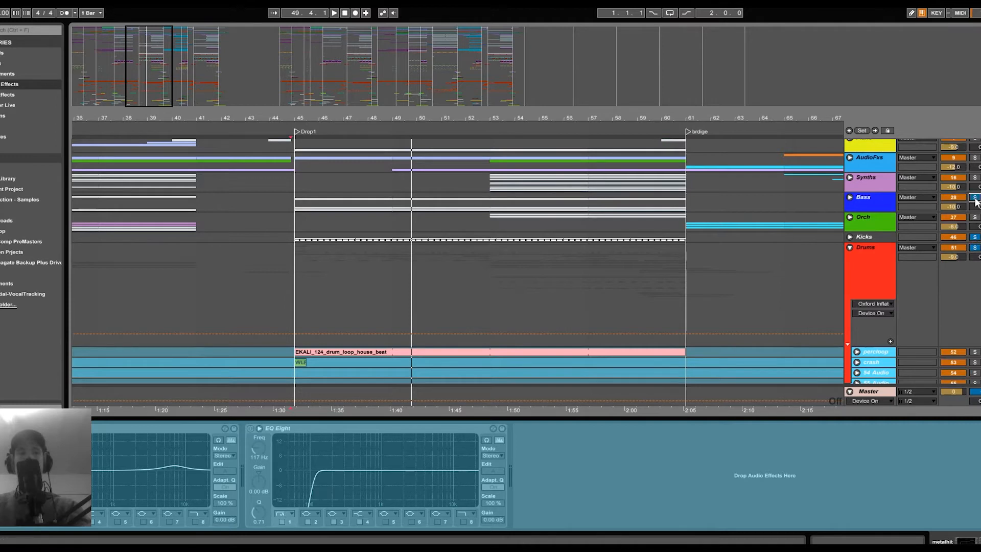
pyautogui.press('space')
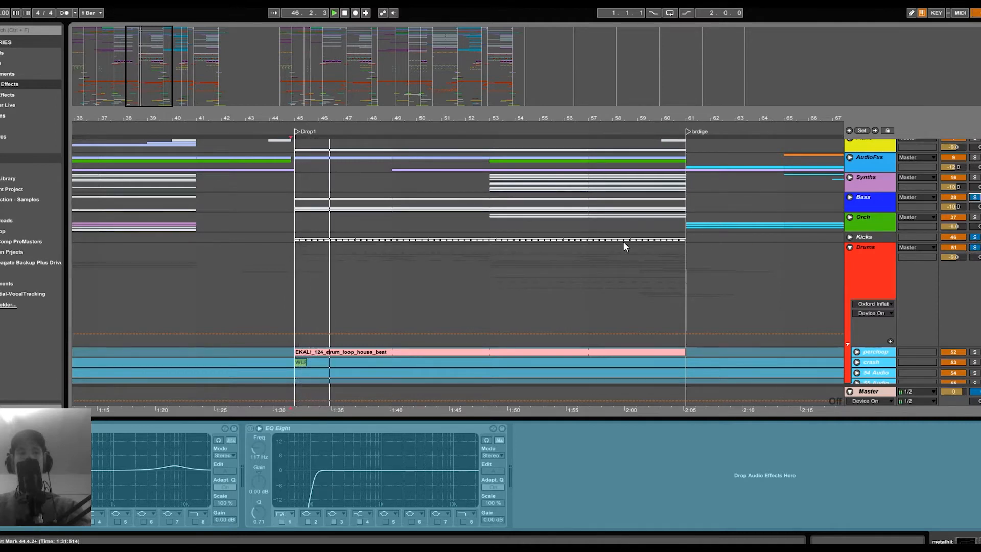
# Step: Look through the Drums group's tracks, solo the percloop track, and play the drop with it included
pyautogui.scroll(-3, 581, 287)
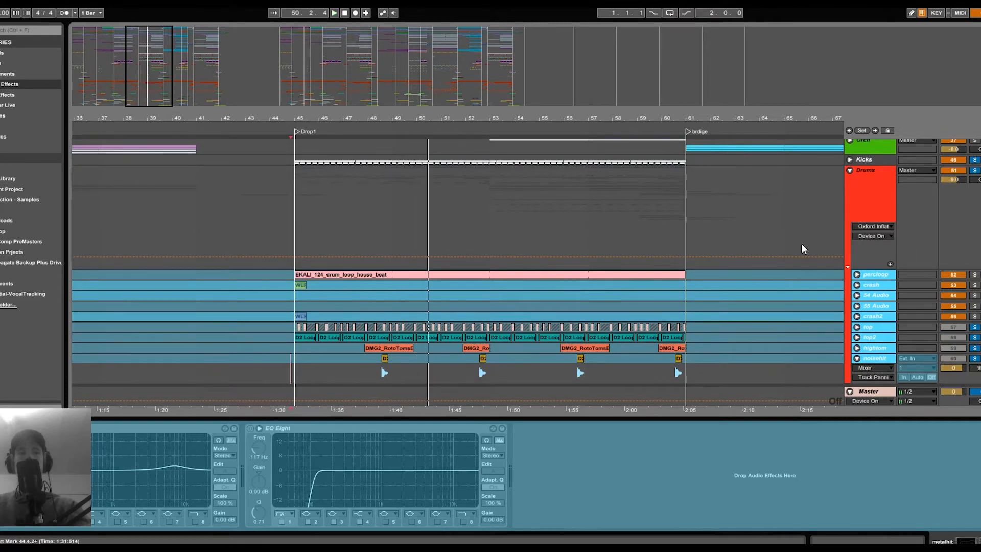
pyautogui.scroll(5, 798, 256)
pyautogui.scroll(-4, 706, 281)
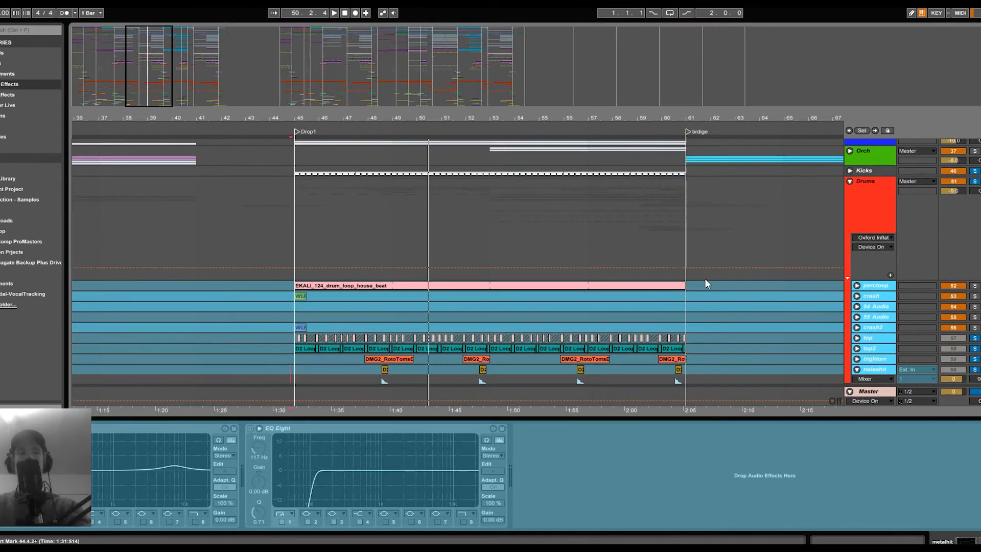
pyautogui.scroll(-8, 829, 302)
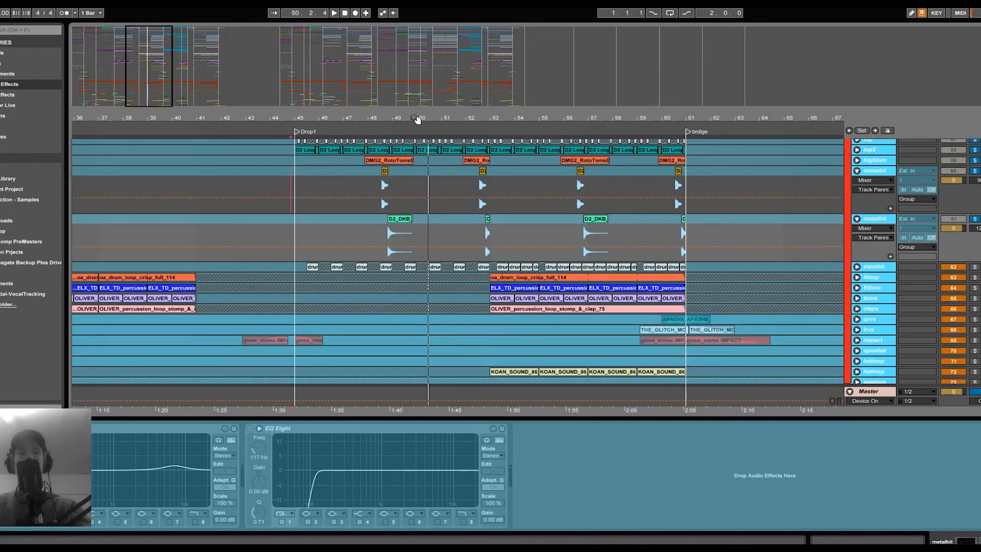
pyautogui.moveTo(417, 119); pyautogui.dragTo(417, 97)
pyautogui.scroll(5, 521, 255)
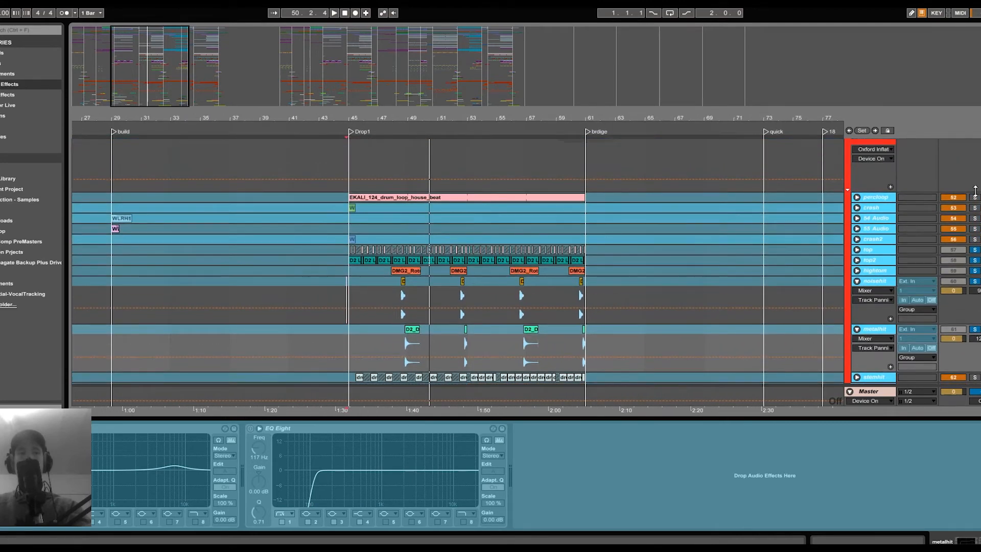
pyautogui.scroll(3, 955, 230)
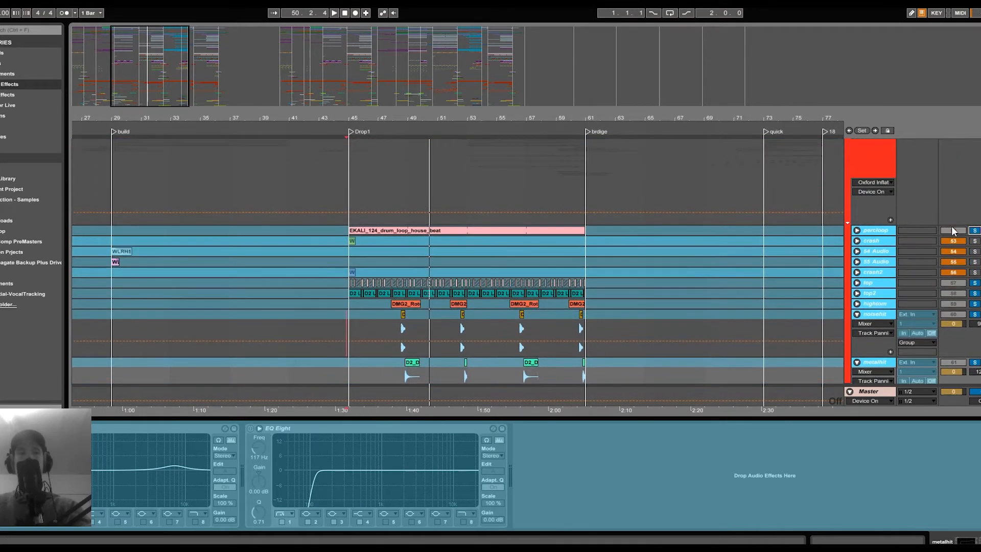
pyautogui.press('space')
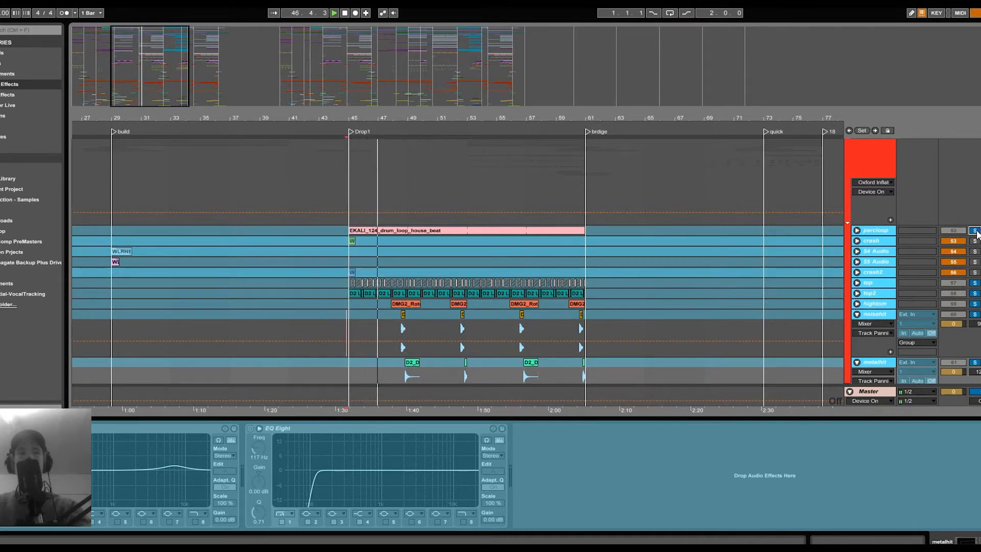
# Step: Examine the Drums group's device chain, unfolding the first Decapitator, and hide the device view
pyautogui.scroll(5, 967, 302)
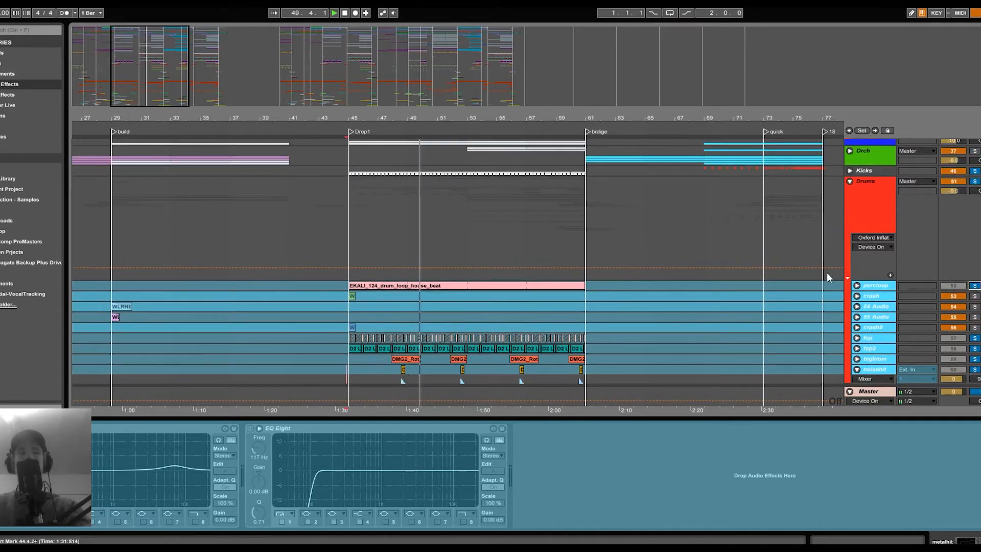
pyautogui.click(885, 201)
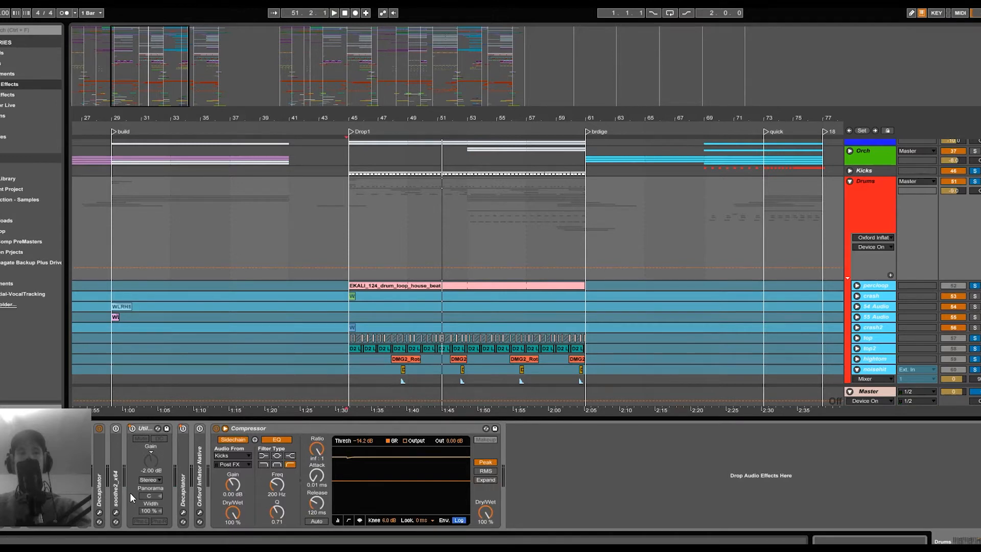
pyautogui.doubleClick(102, 483)
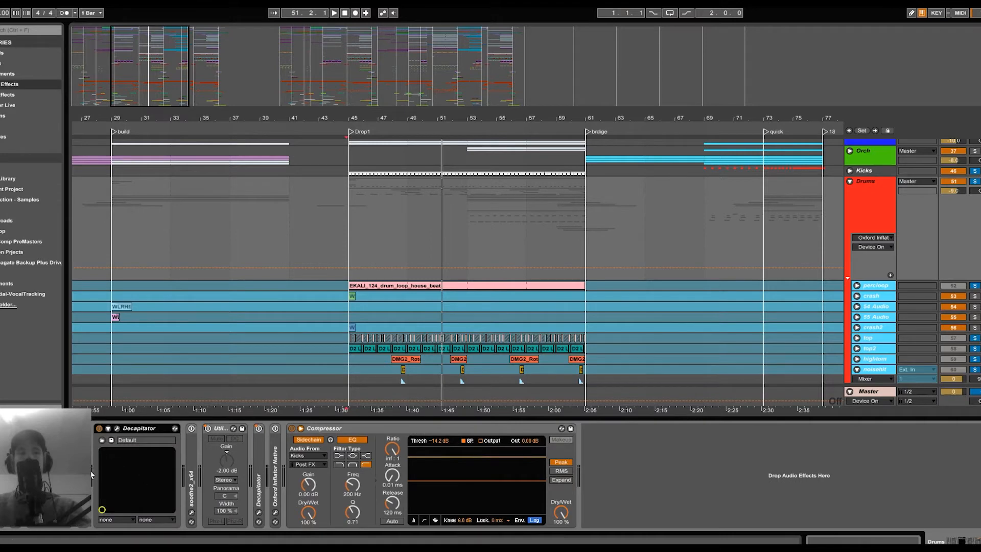
pyautogui.scroll(3, 122, 520)
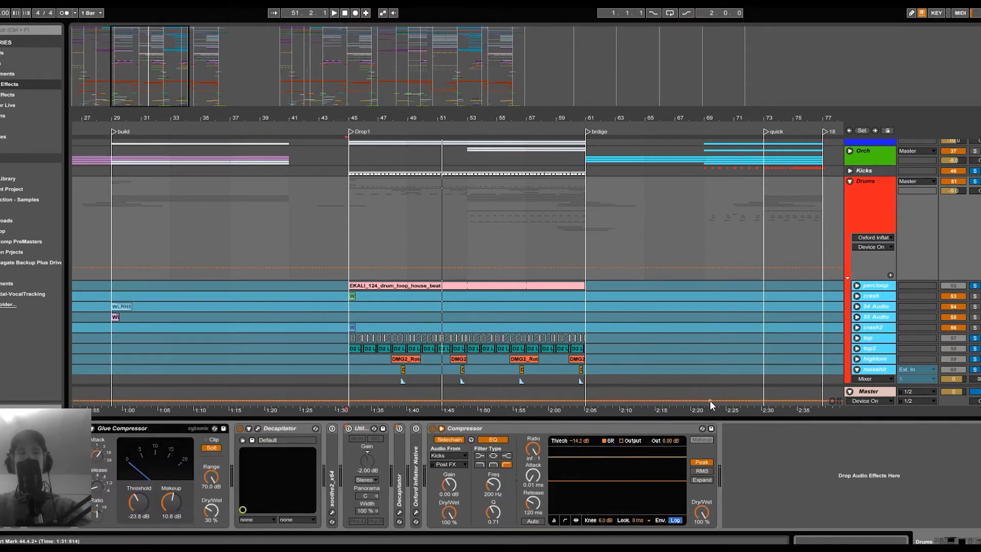
pyautogui.doubleClick(753, 418)
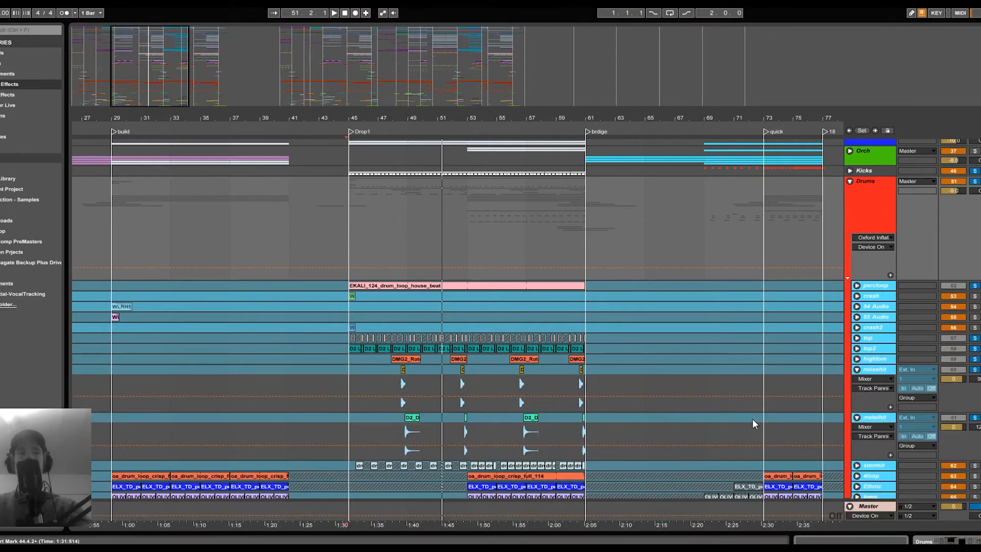
# Step: Collapse the noisehit track in the Drums group
pyautogui.scroll(-4, 439, 329)
pyautogui.click(858, 292)
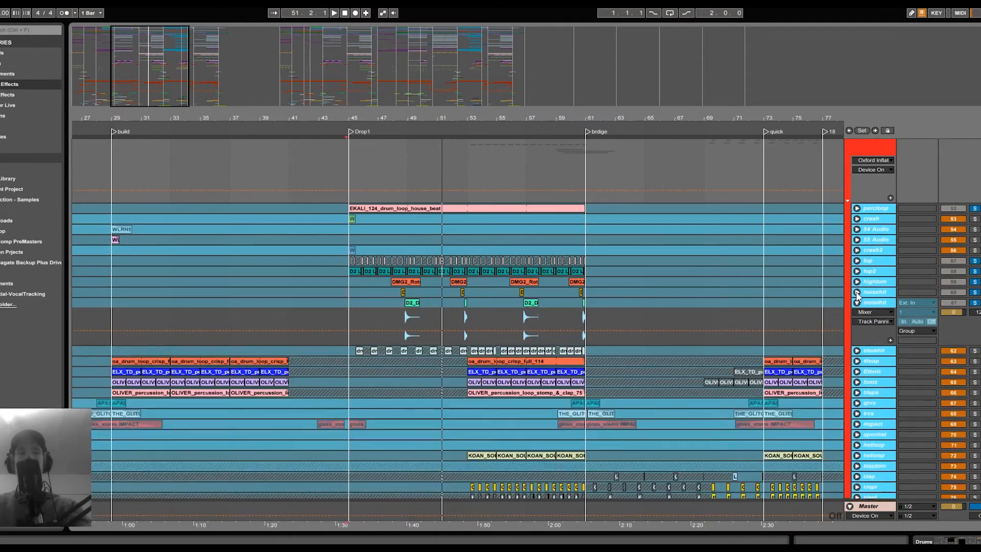
# Step: Play from just before the build marker and solo the Drums group's Ethnic, toms, claps and drum loop tracks
pyautogui.moveTo(138, 118); pyautogui.dragTo(227, 116)
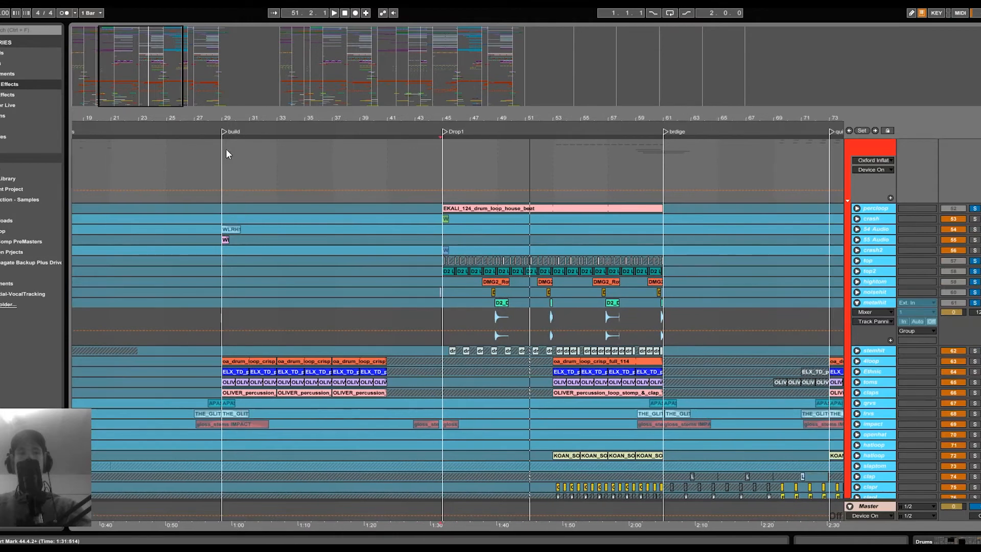
pyautogui.click(215, 164)
pyautogui.press('space')
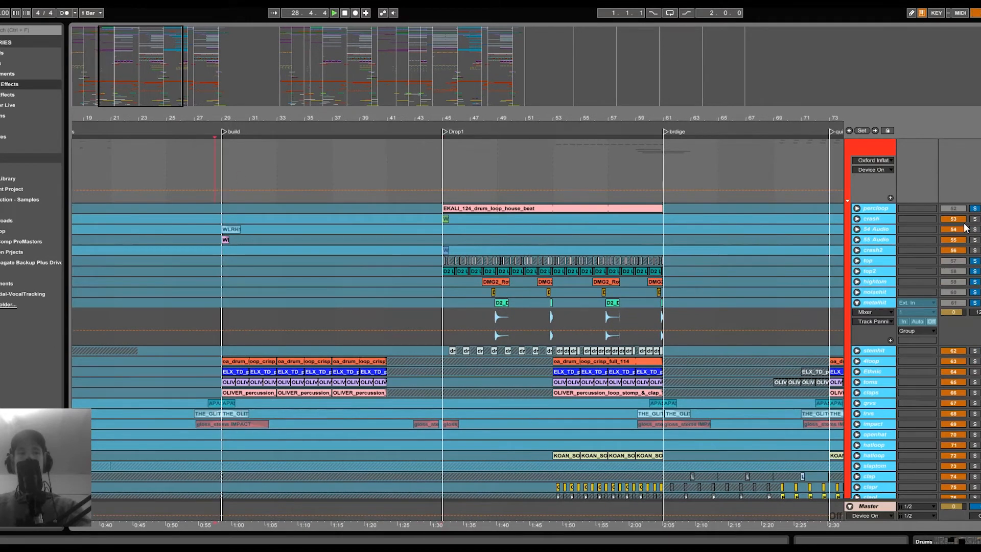
pyautogui.scroll(3, 900, 246)
pyautogui.scroll(-4, 975, 255)
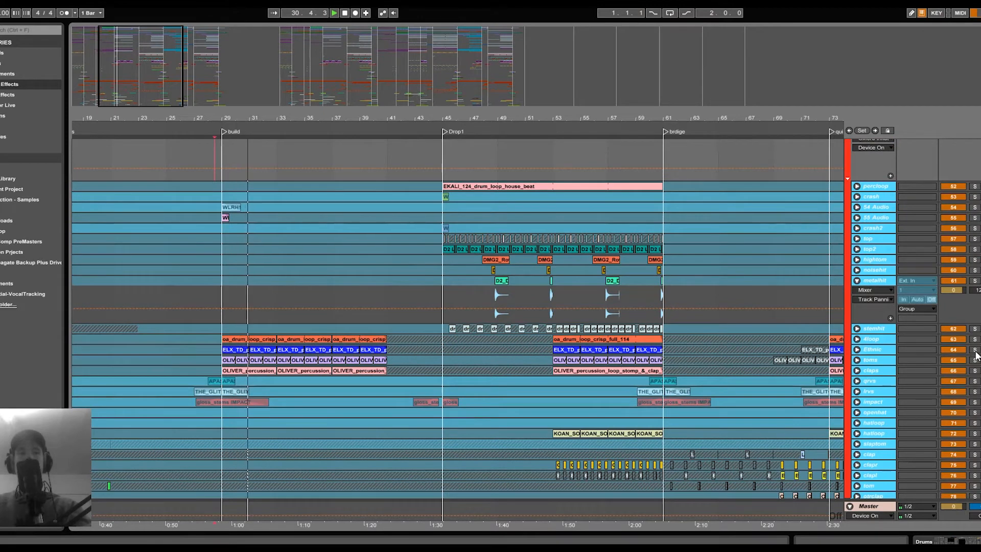
pyautogui.click(975, 351)
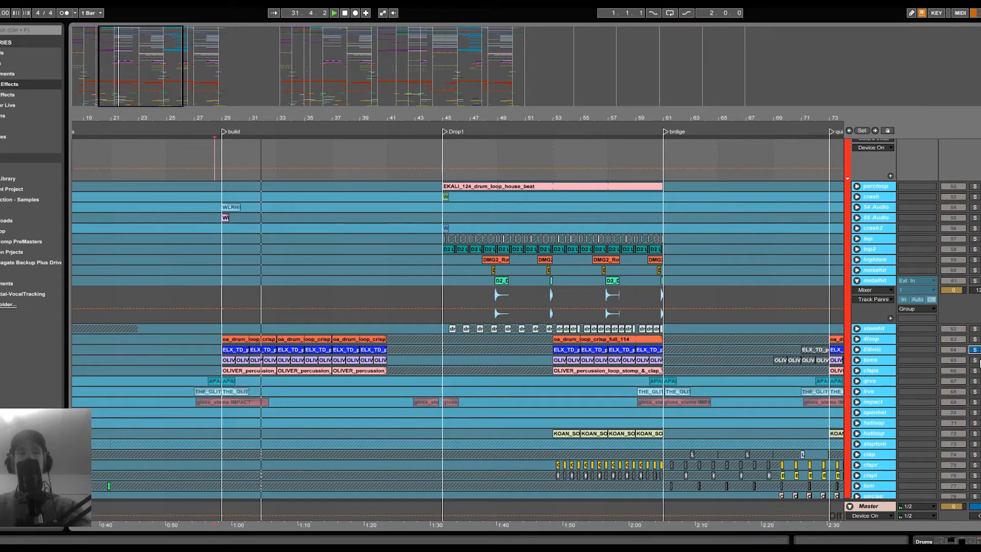
pyautogui.click(975, 361)
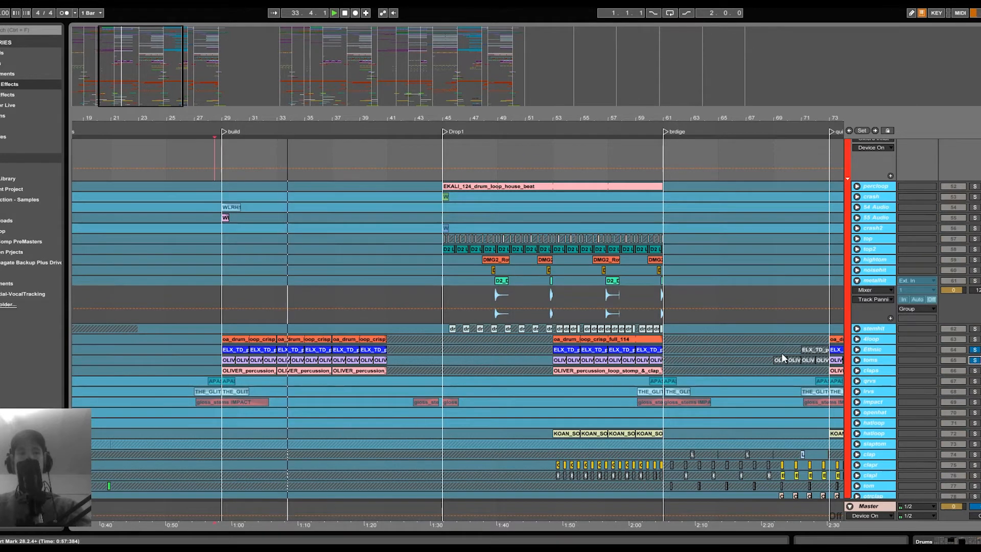
pyautogui.click(975, 370)
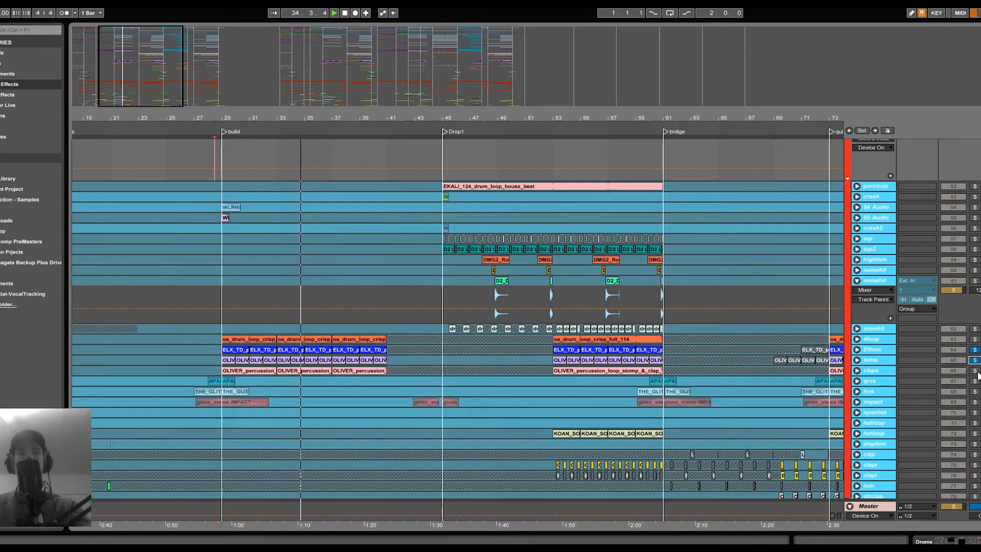
pyautogui.click(975, 339)
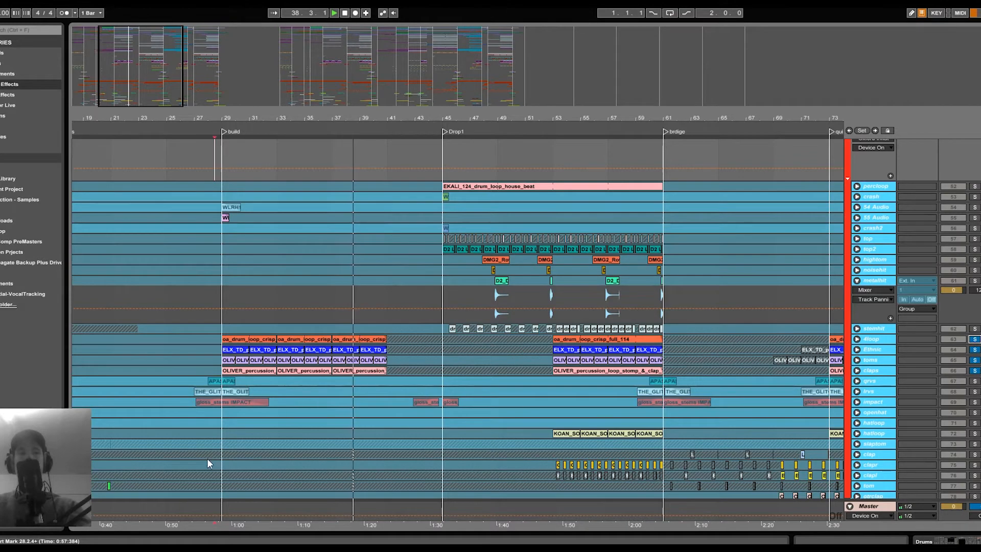
# Step: Collapse the Drums group and play the build with the Drums, Vocal and VoxChop groups soloed
pyautogui.scroll(-3, 207, 458)
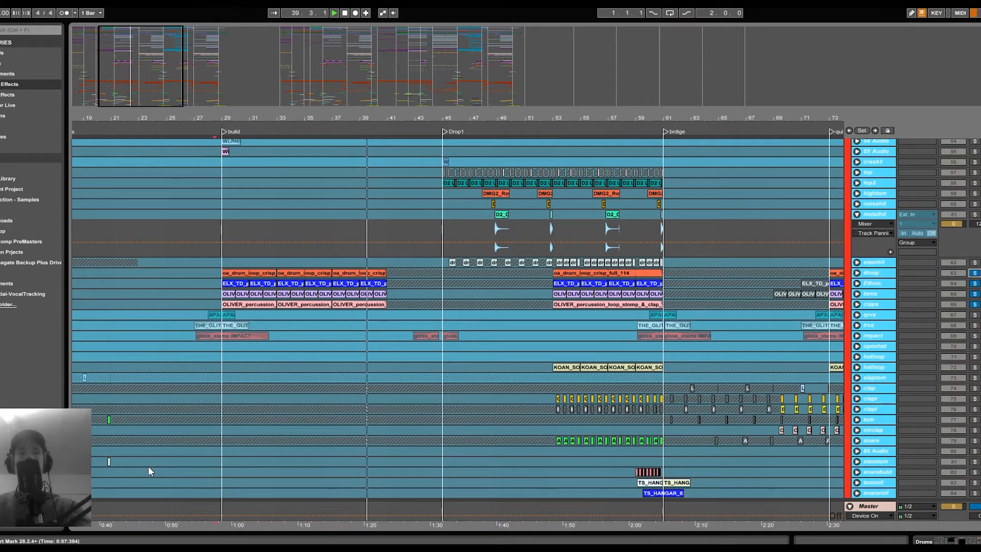
pyautogui.scroll(5, 922, 286)
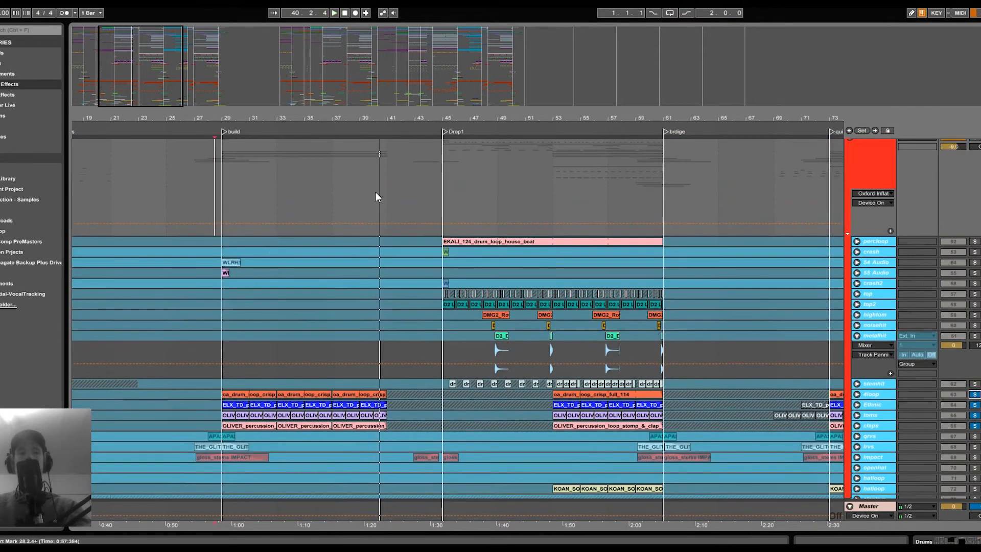
pyautogui.scroll(3, 379, 199)
pyautogui.click(850, 193)
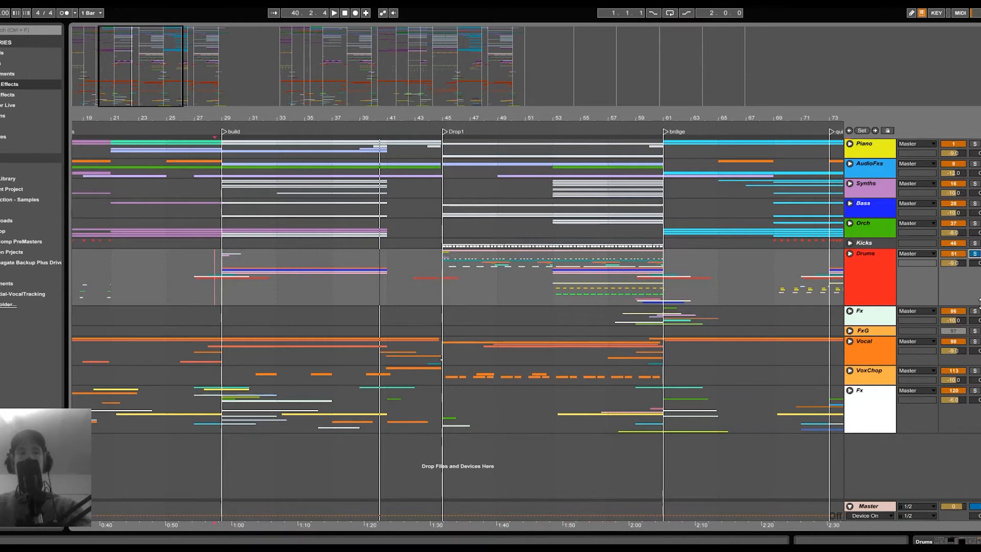
pyautogui.press('space')
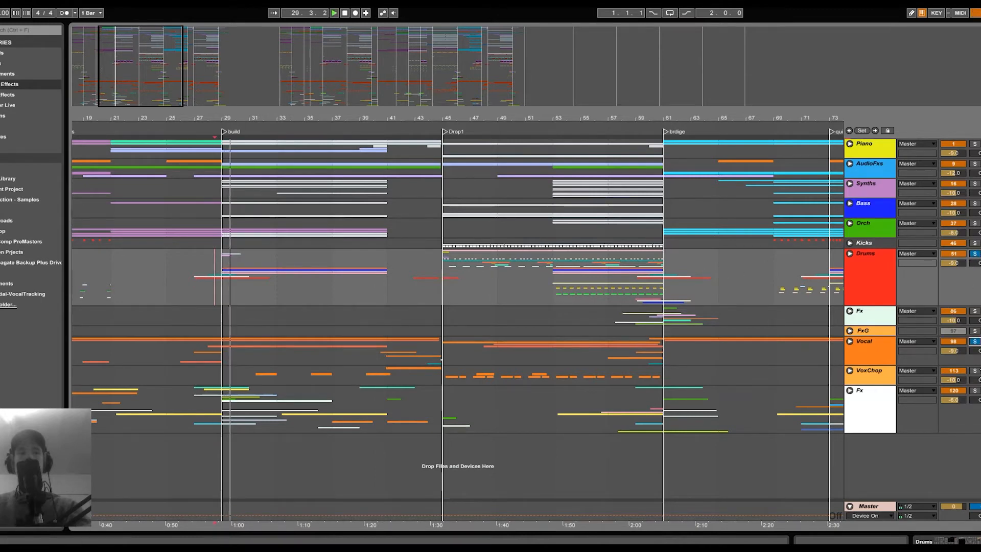
pyautogui.click(974, 370)
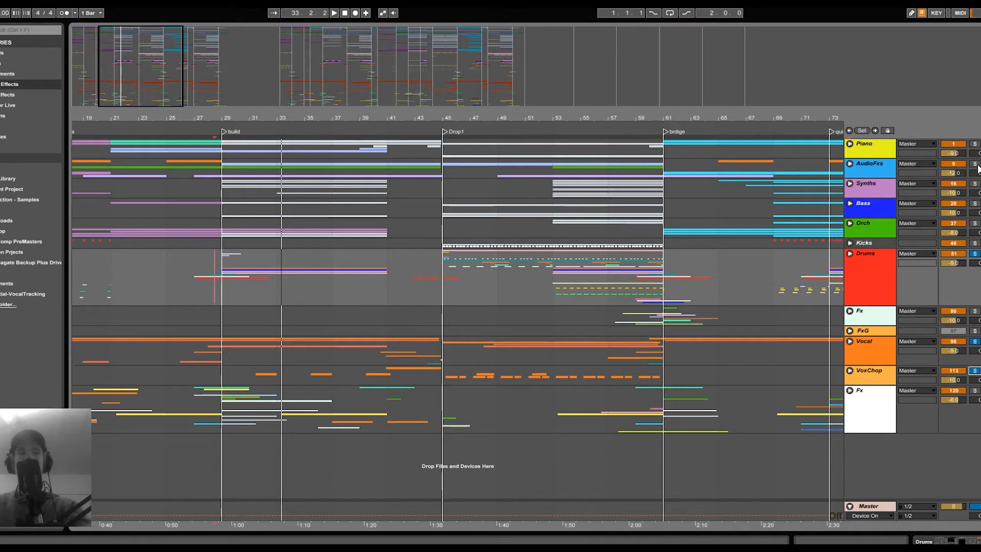
# Step: Unfold the AudioFxs group, solo it and play it from the build marker
pyautogui.click(850, 164)
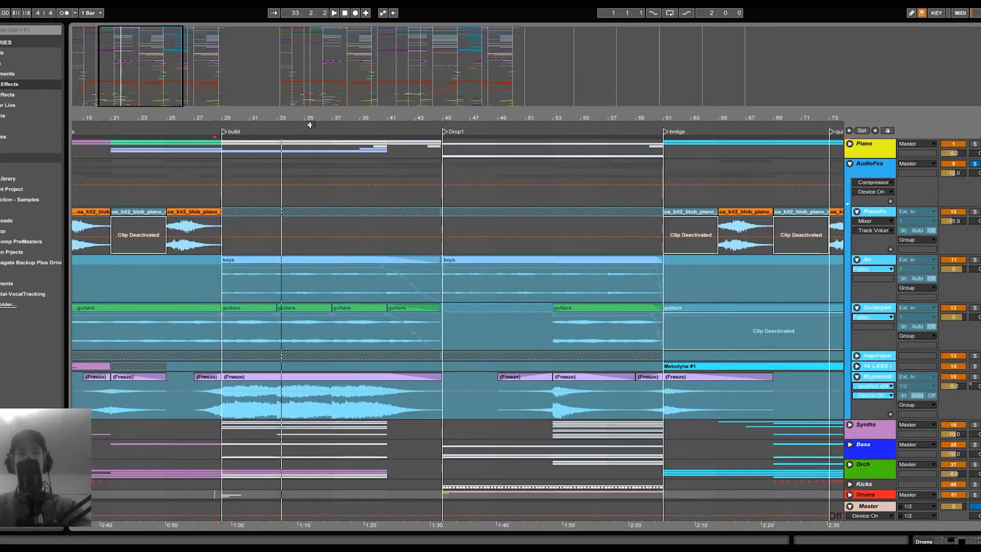
pyautogui.moveTo(311, 124); pyautogui.dragTo(310, 97)
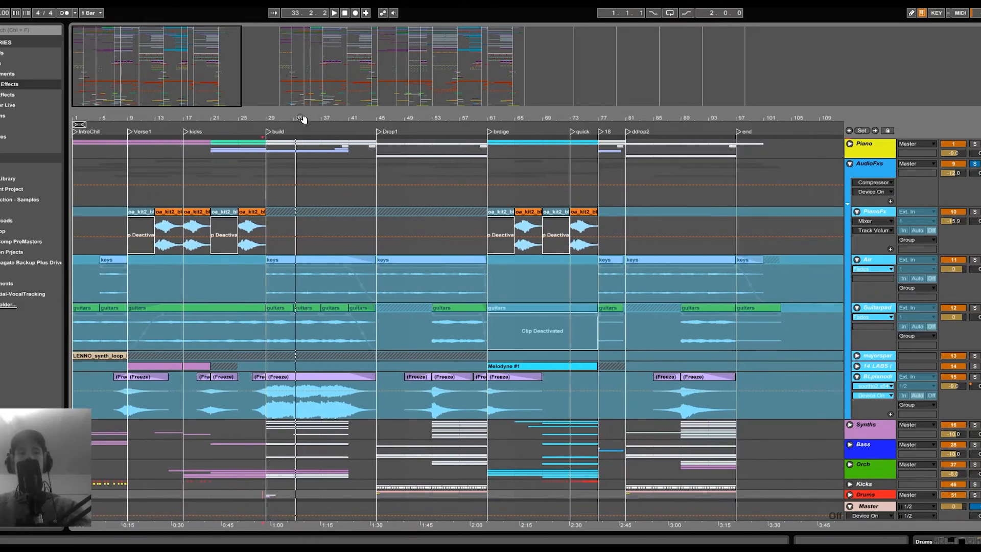
pyautogui.click(869, 170)
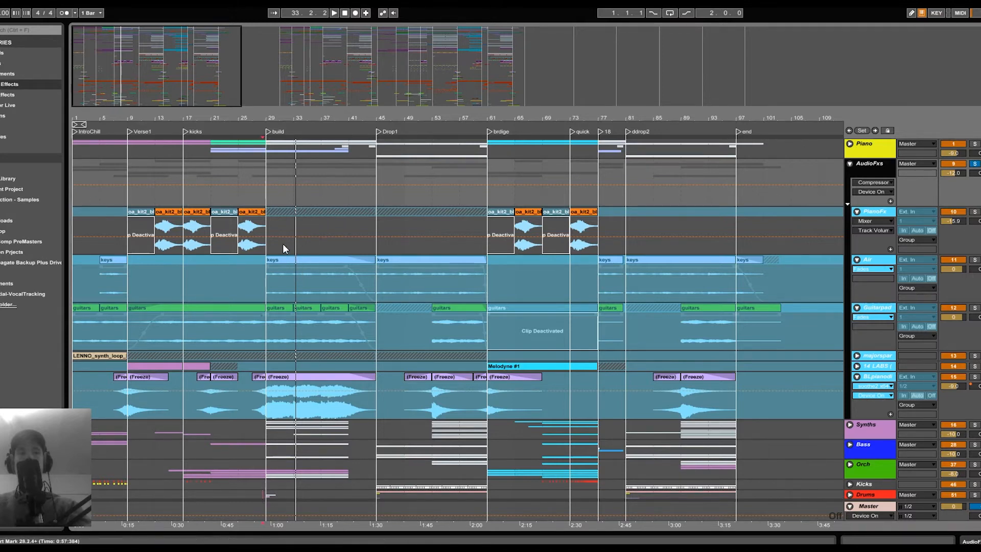
pyautogui.click(265, 196)
pyautogui.press('space')
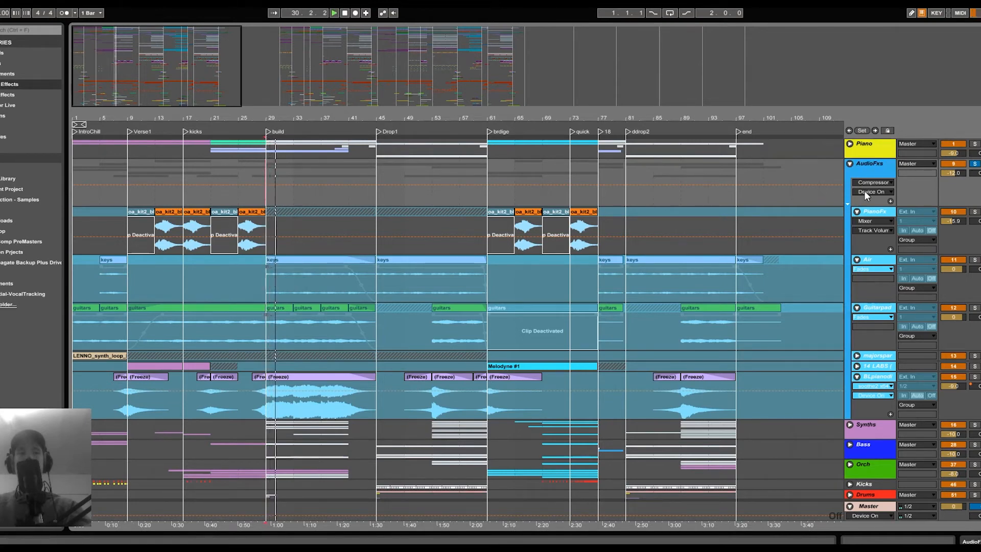
# Step: Collapse the AudioFxs group and replay the build with the Piano and Synths groups soloed alongside it
pyautogui.click(850, 164)
pyautogui.keyDown('ctrl'); pyautogui.click(975, 144); pyautogui.keyUp('ctrl')
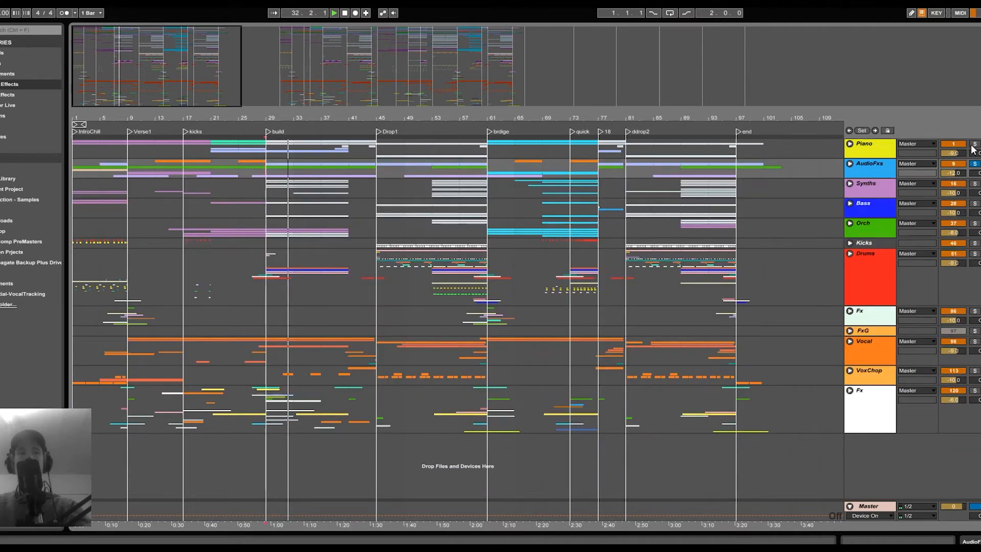
pyautogui.press('space')
pyautogui.press('space')
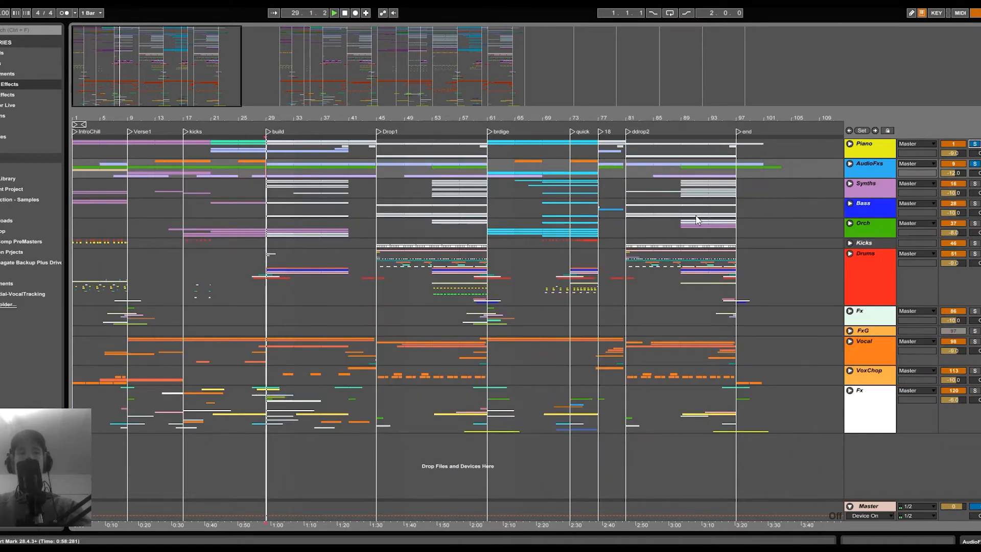
pyautogui.keyDown('ctrl'); pyautogui.click(975, 184); pyautogui.keyUp('ctrl')
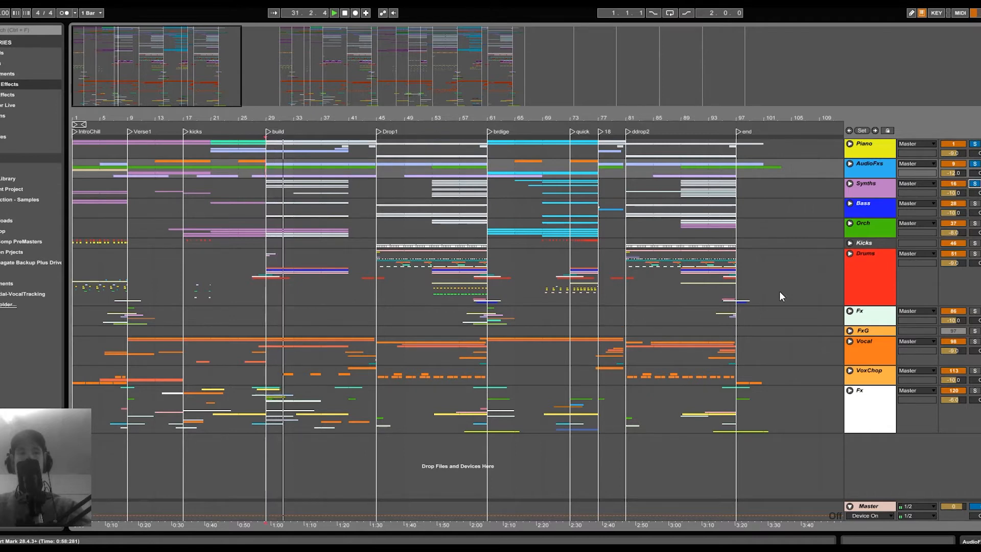
# Step: Unfold the AudioFxs group and compare the build with its Air and guitar pad tracks switched off and back on
pyautogui.click(849, 164)
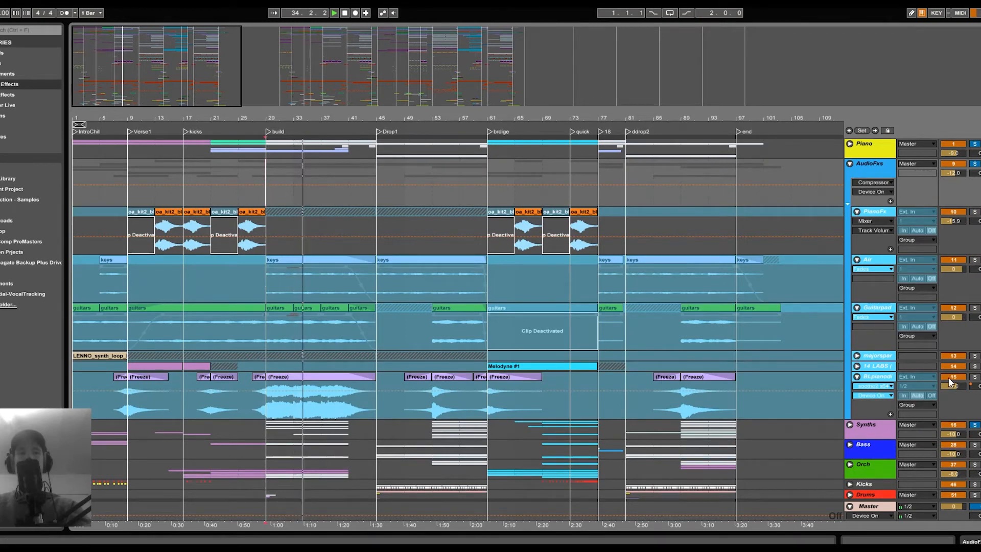
pyautogui.click(952, 259)
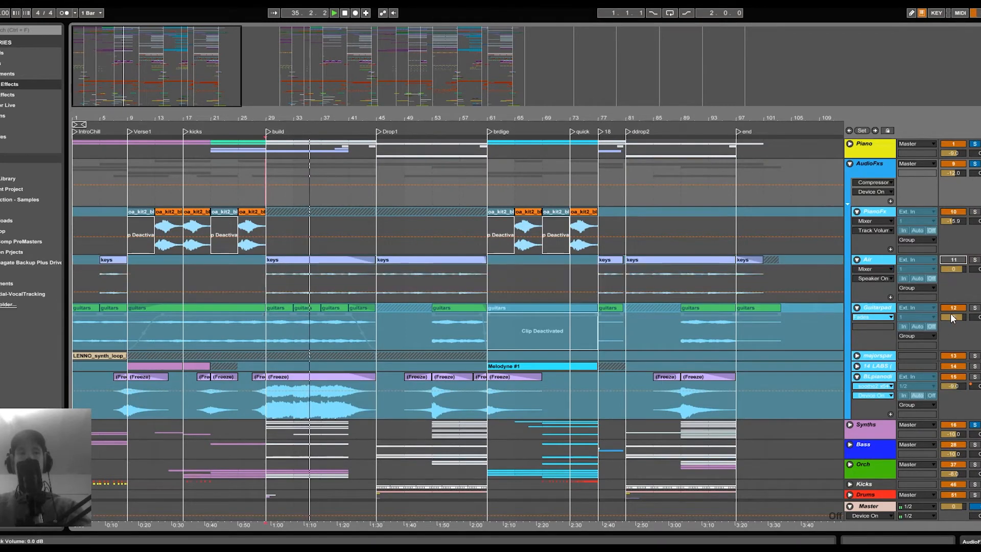
pyautogui.click(952, 309)
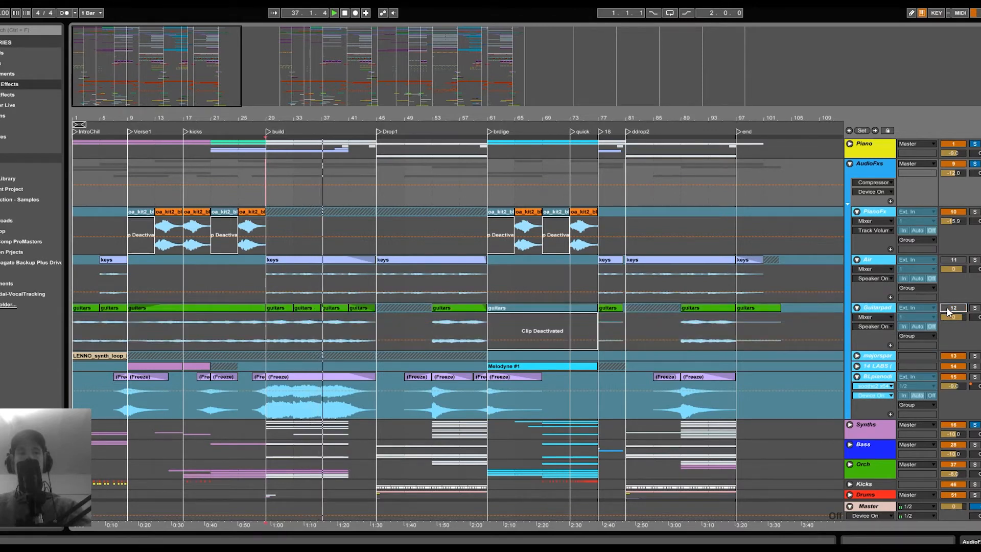
pyautogui.click(951, 308)
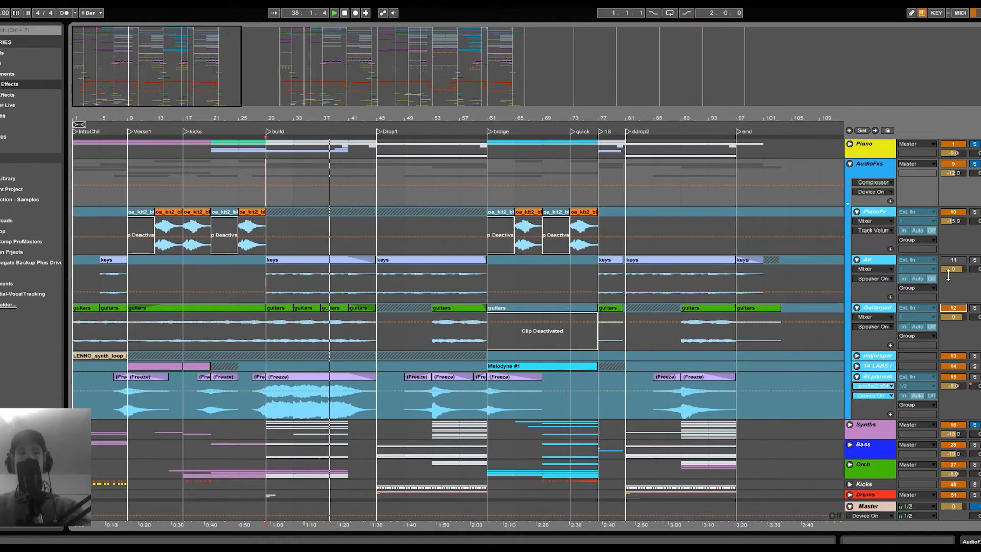
pyautogui.click(953, 260)
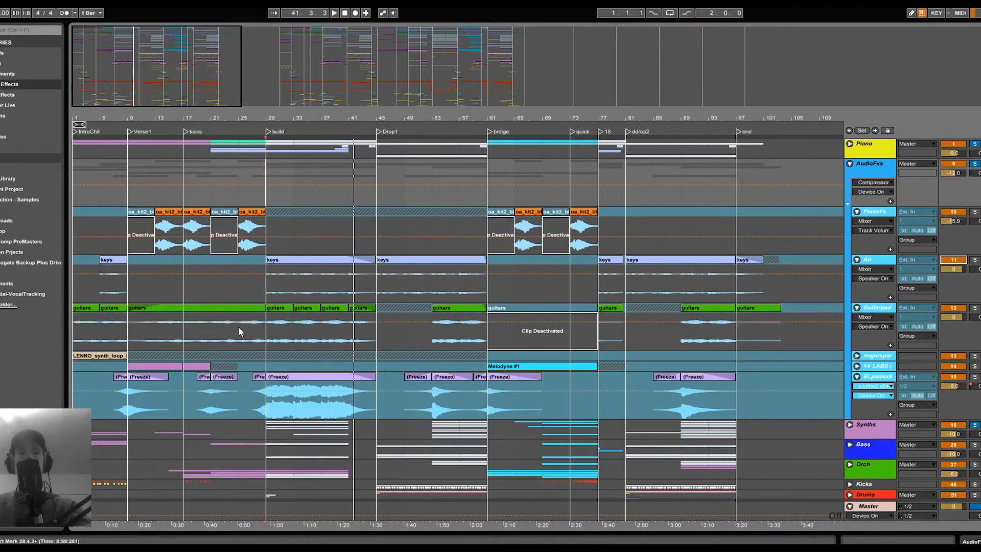
pyautogui.press('space')
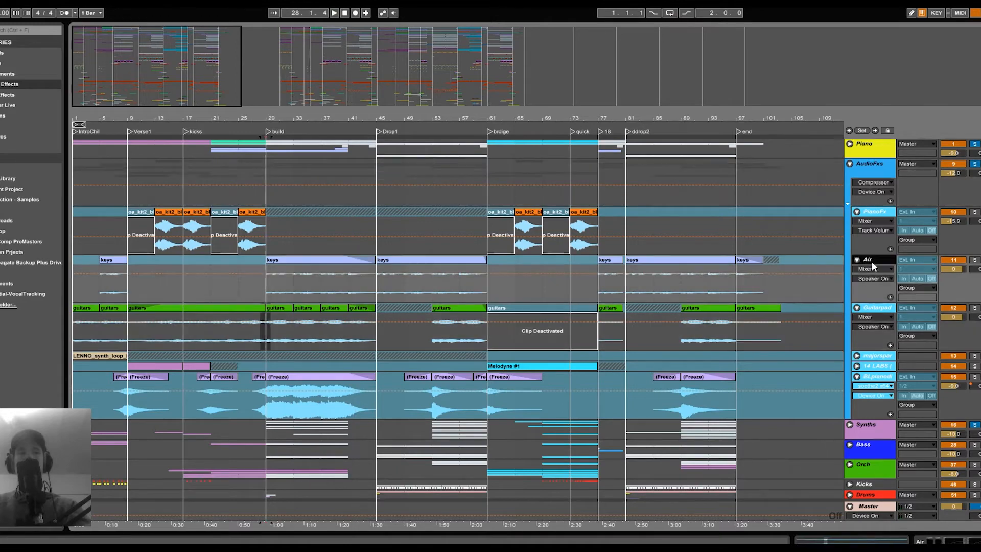
# Step: Examine the Air track's device chain, including its two EQ Eights and Compressor
pyautogui.doubleClick(872, 262)
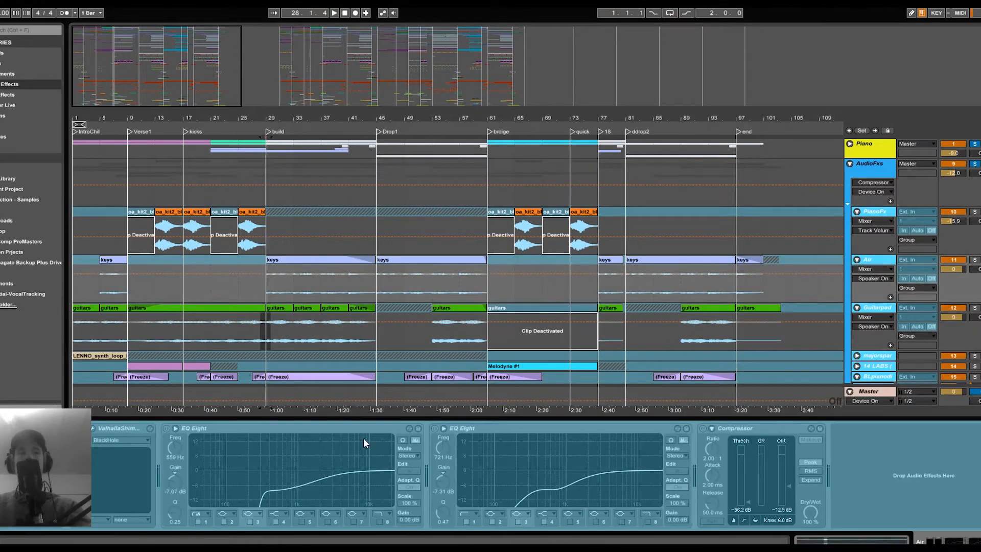
pyautogui.scroll(-3, 456, 332)
pyautogui.scroll(-2, 223, 293)
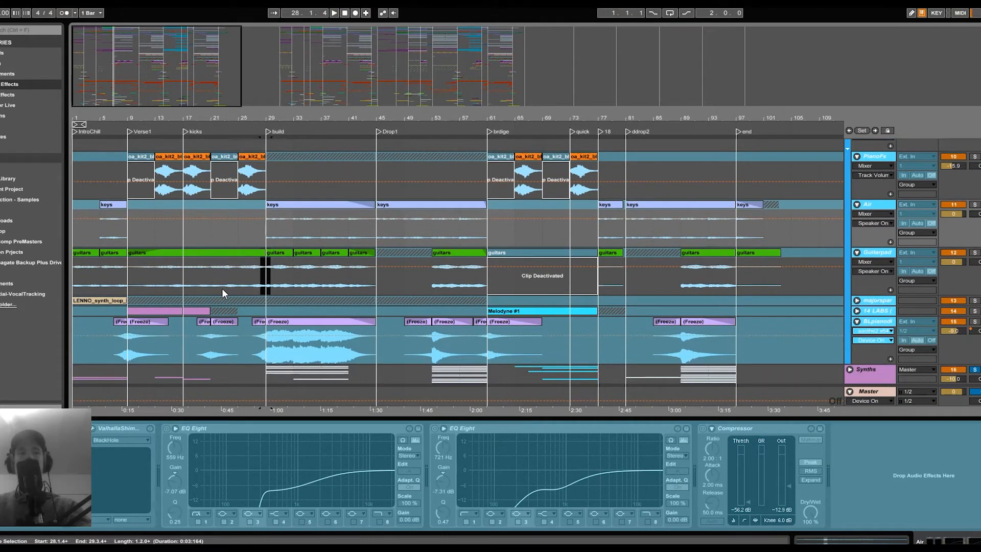
# Step: Solo the BLpianodist track and play its long frozen clip from the build marker
pyautogui.click(975, 322)
pyautogui.click(289, 321)
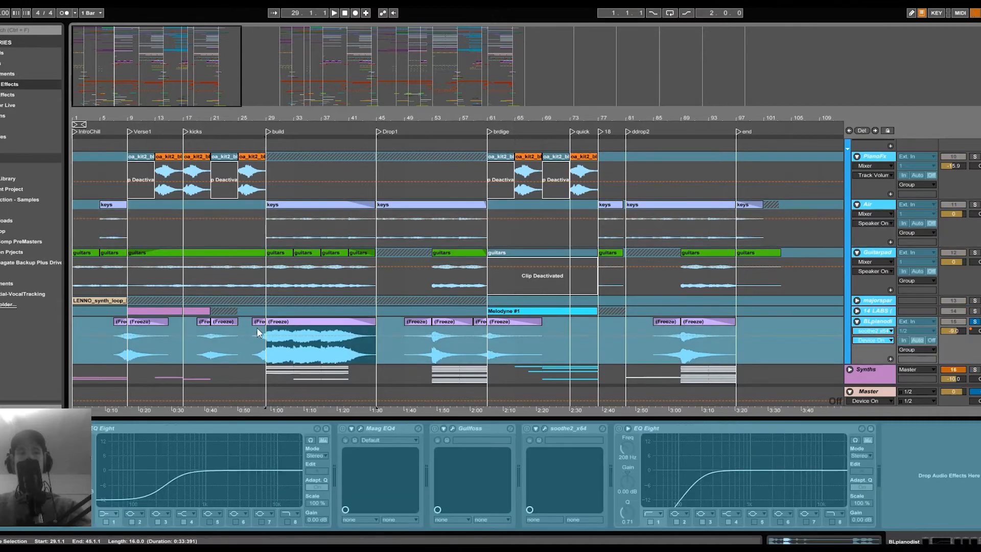
pyautogui.press('space')
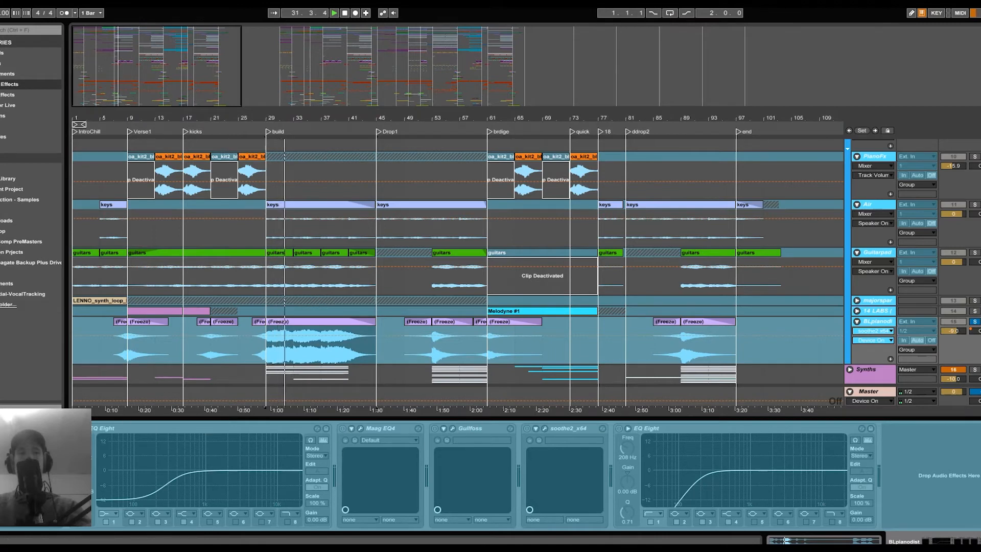
pyautogui.click(881, 323)
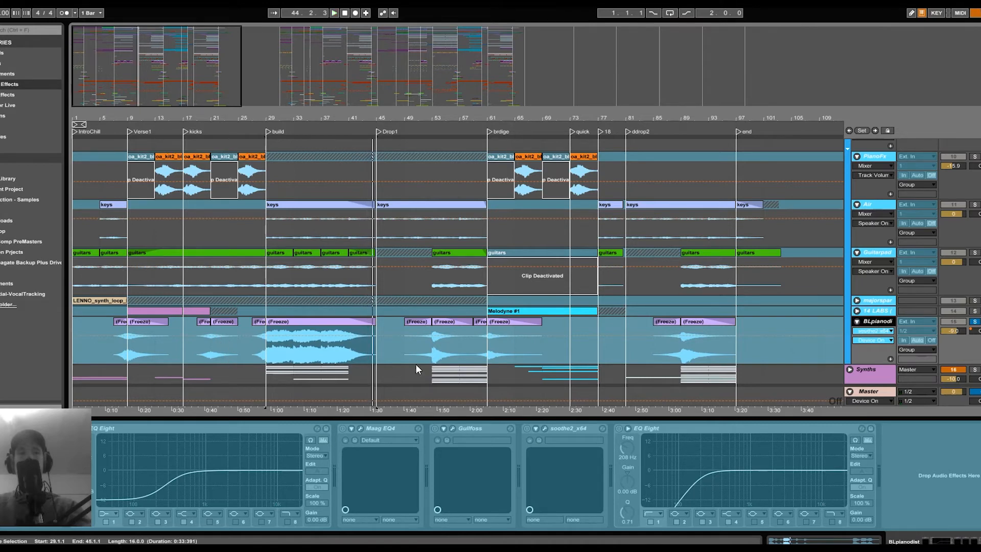
# Step: Play the soloed BLpianodist track from its short frozen clip just before the Verse1 marker
pyautogui.scroll(-2, 380, 353)
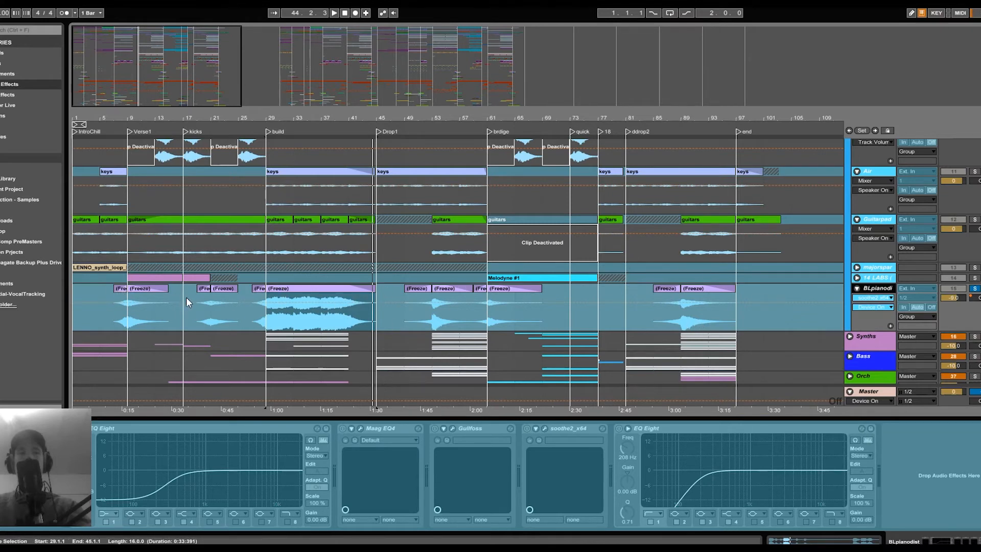
pyautogui.click(143, 290)
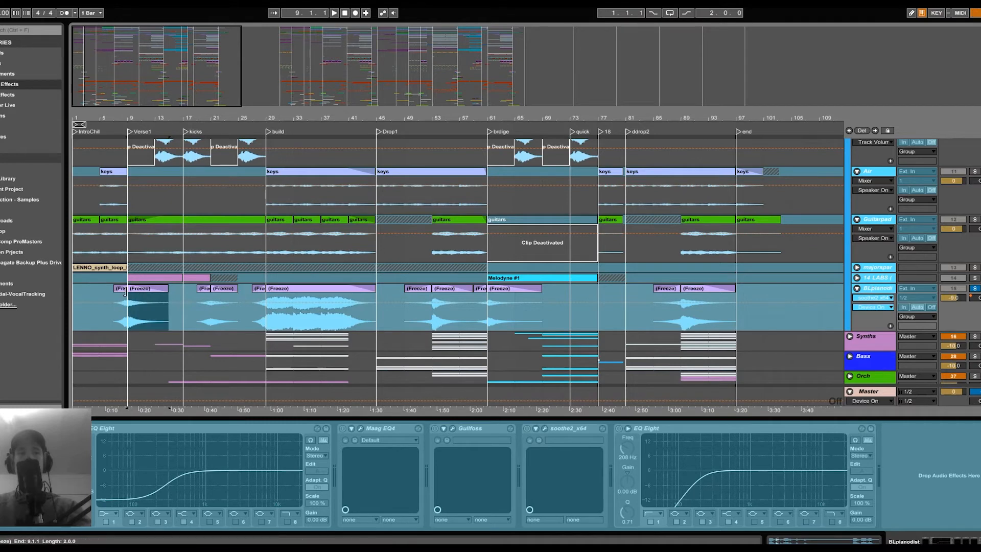
pyautogui.click(116, 299)
pyautogui.press('space')
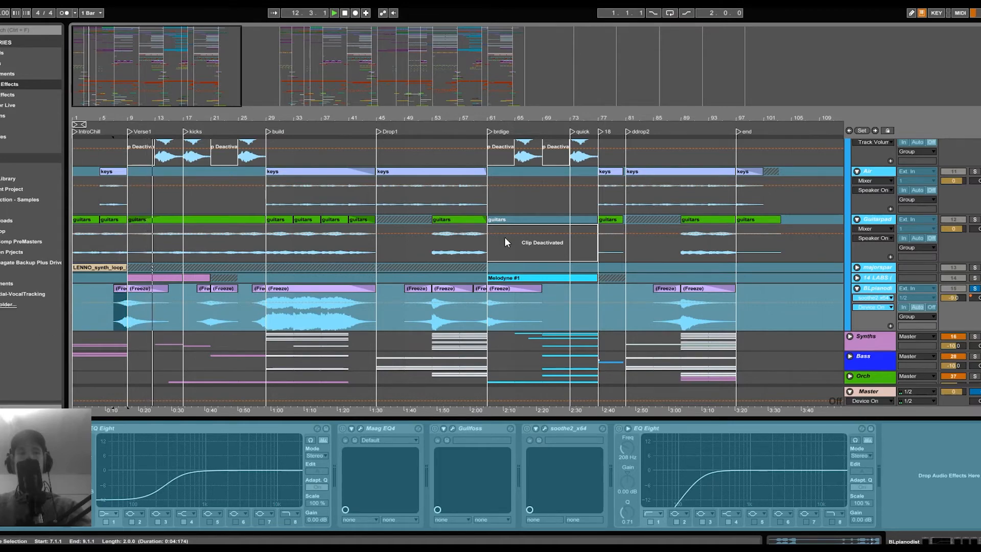
# Step: Collapse the AudioFxs group
pyautogui.scroll(3, 893, 249)
pyautogui.scroll(1, 894, 249)
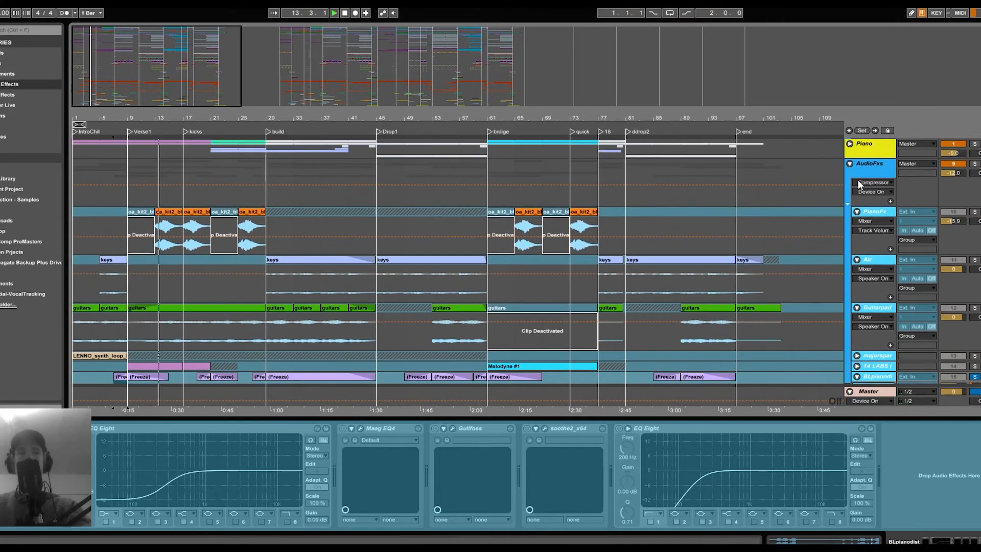
pyautogui.click(851, 163)
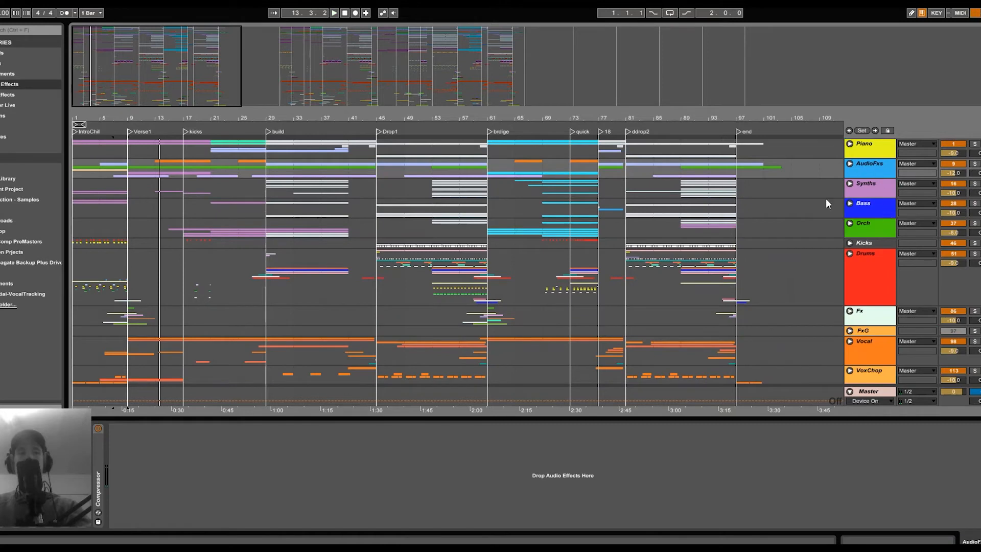
# Step: Hide the device chain and look over the Vocal group's lead and backup tracks, leaving the group collapsed
pyautogui.moveTo(624, 418); pyautogui.dragTo(624, 526)
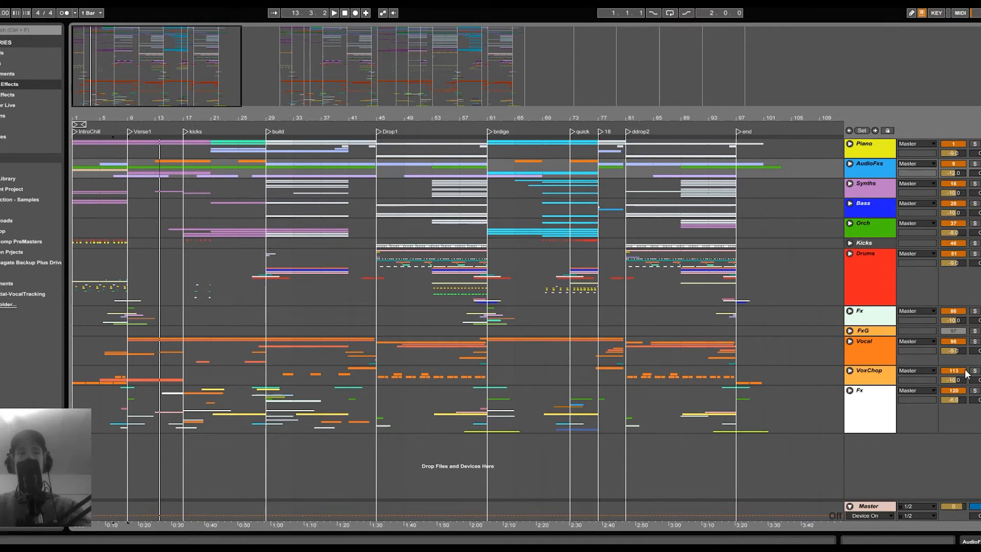
pyautogui.click(857, 341)
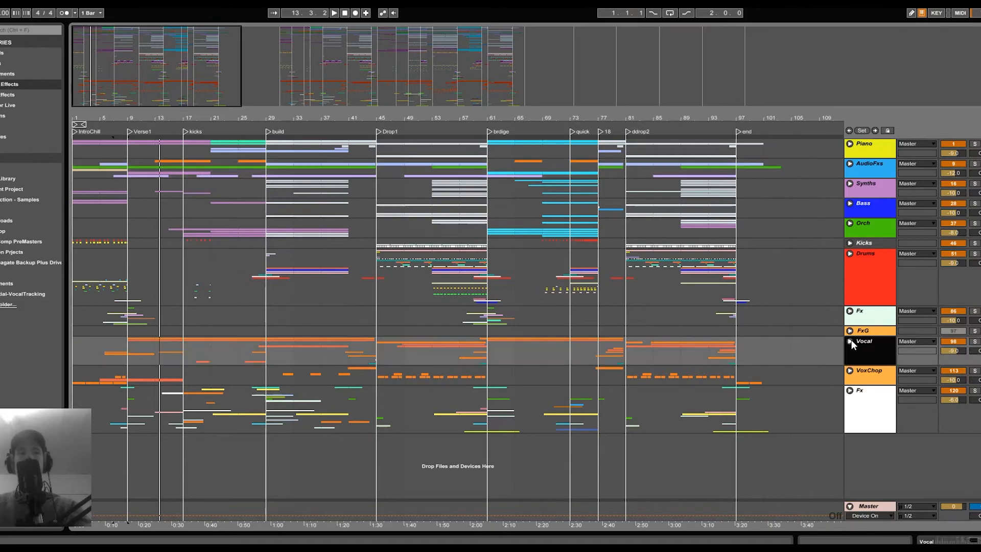
pyautogui.click(850, 341)
pyautogui.scroll(-5, 344, 382)
pyautogui.scroll(-4, 270, 417)
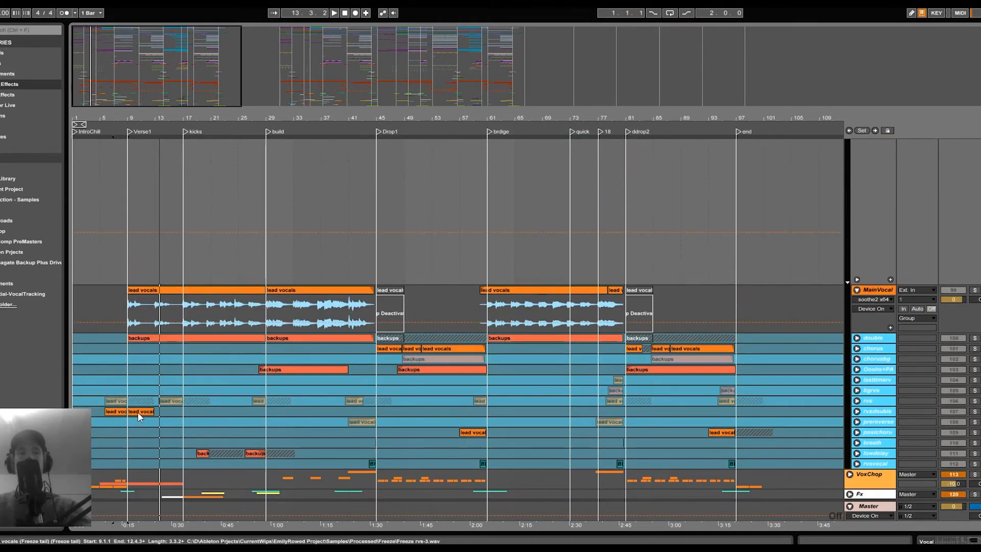
pyautogui.scroll(3, 396, 378)
pyautogui.scroll(2, 396, 378)
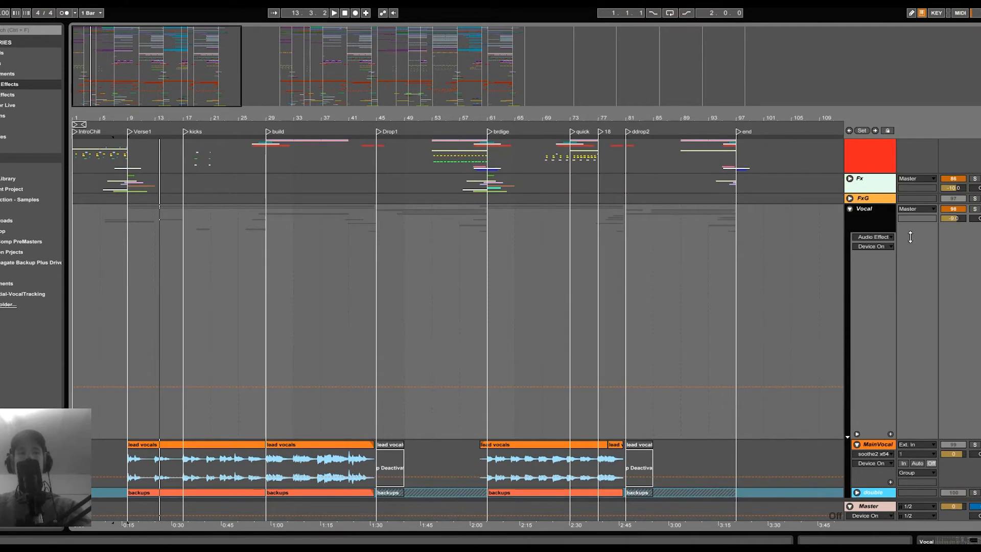
pyautogui.click(850, 209)
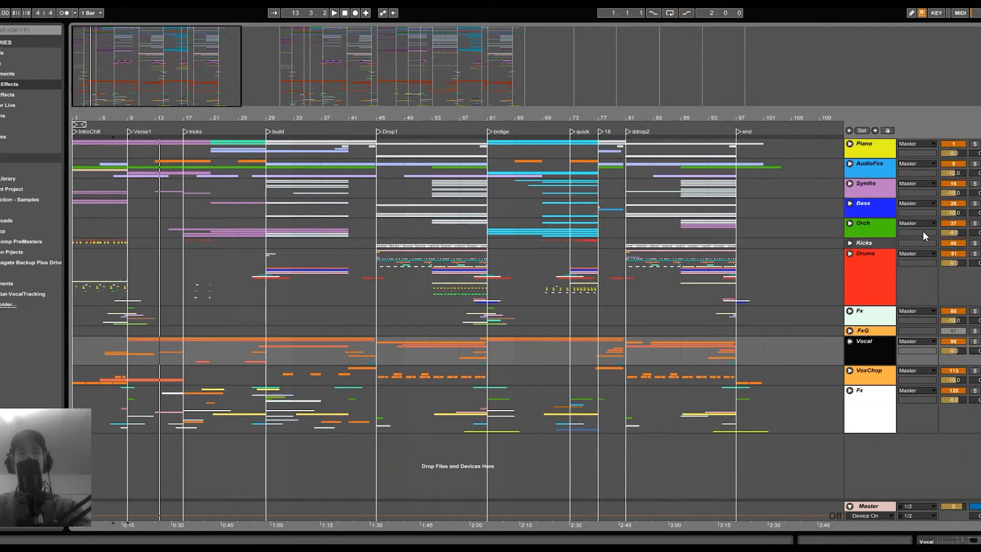
# Step: Expand the Synths group and play its soloed rufus and air tracks from just before the build marker
pyautogui.click(975, 185)
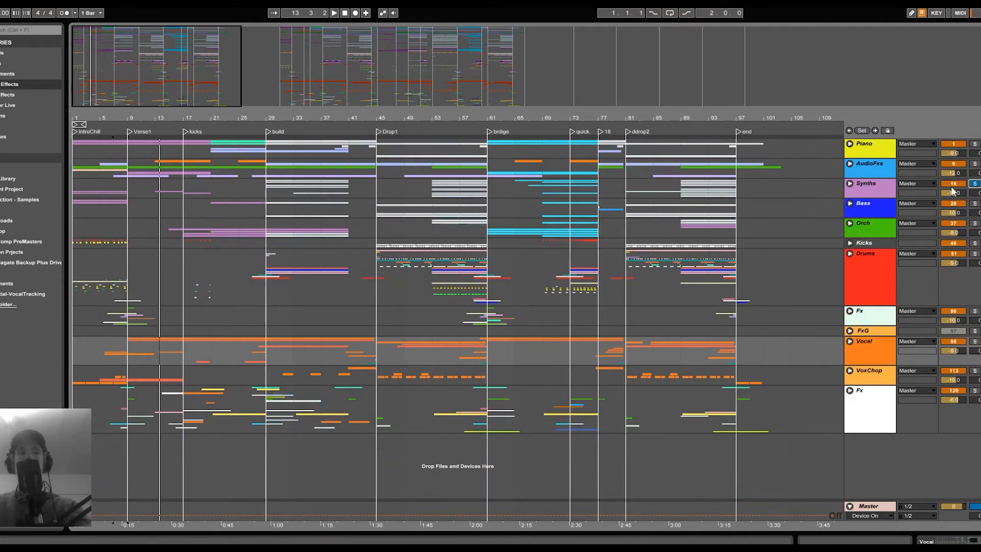
pyautogui.click(850, 184)
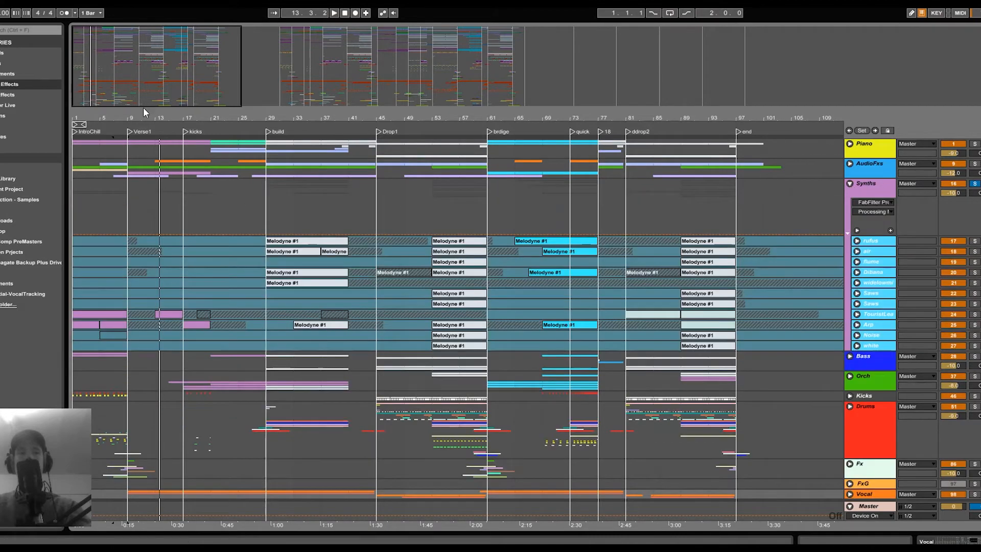
pyautogui.moveTo(154, 119); pyautogui.dragTo(154, 145)
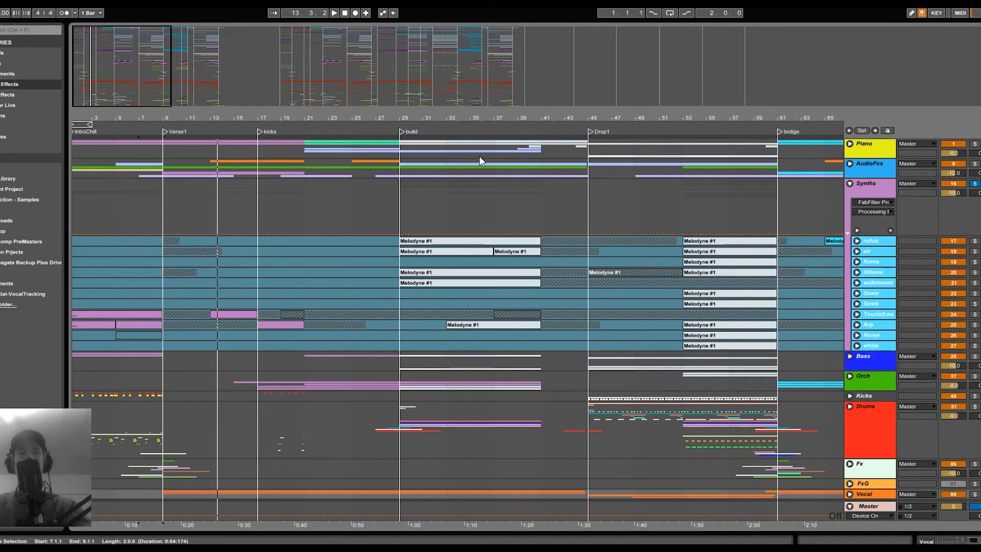
pyautogui.moveTo(437, 118); pyautogui.dragTo(296, 116)
pyautogui.click(259, 215)
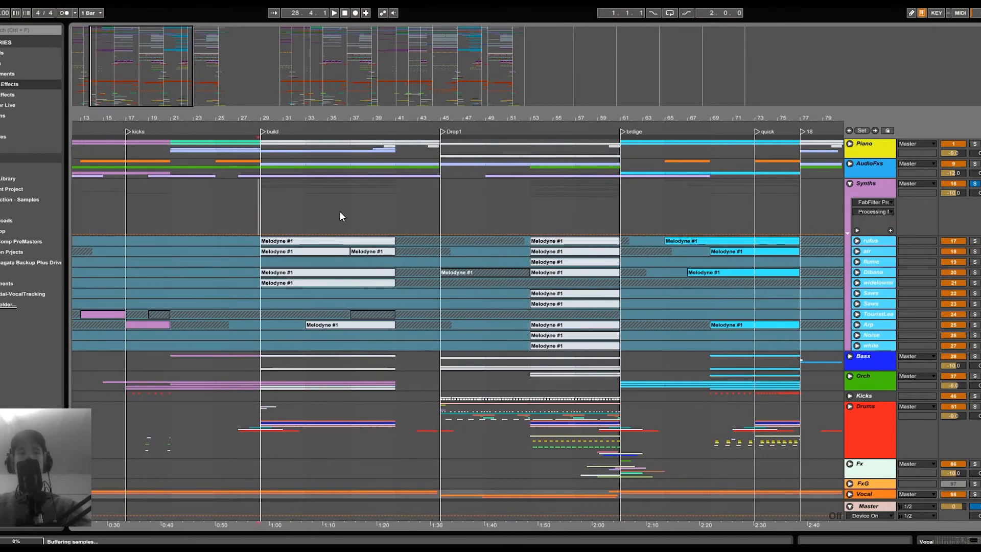
pyautogui.click(976, 242)
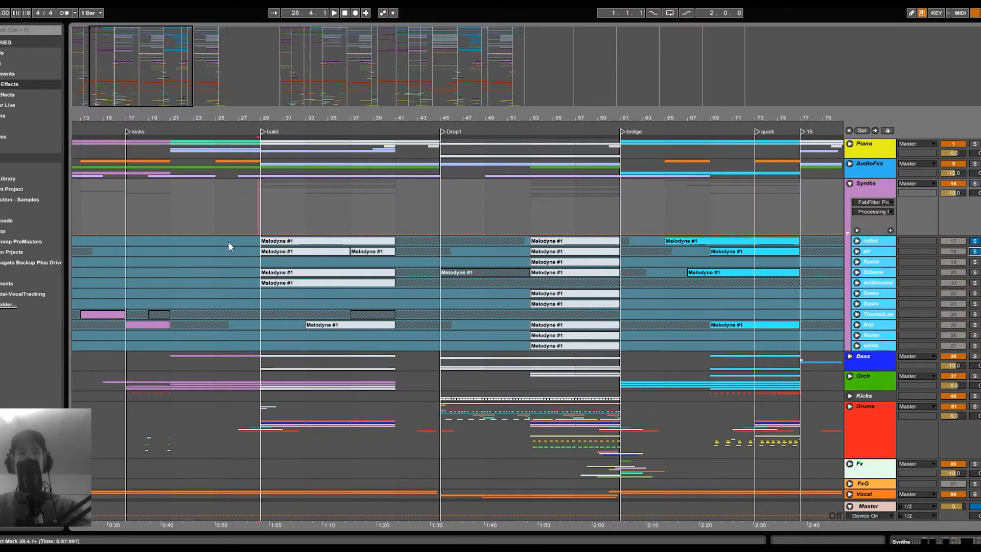
pyautogui.moveTo(145, 118); pyautogui.dragTo(260, 115)
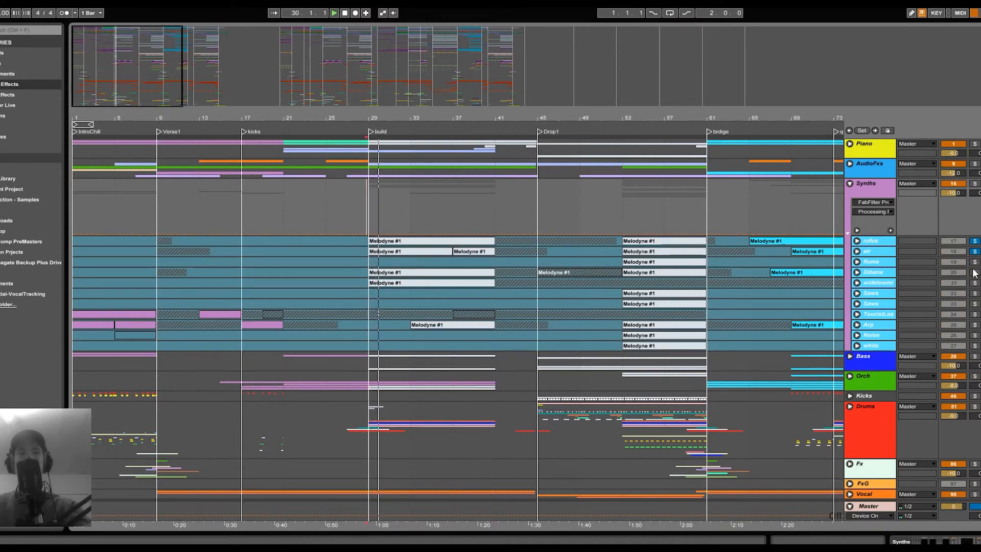
# Step: Select the rufus track and replay it soloed together with air from just before the build marker
pyautogui.click(884, 239)
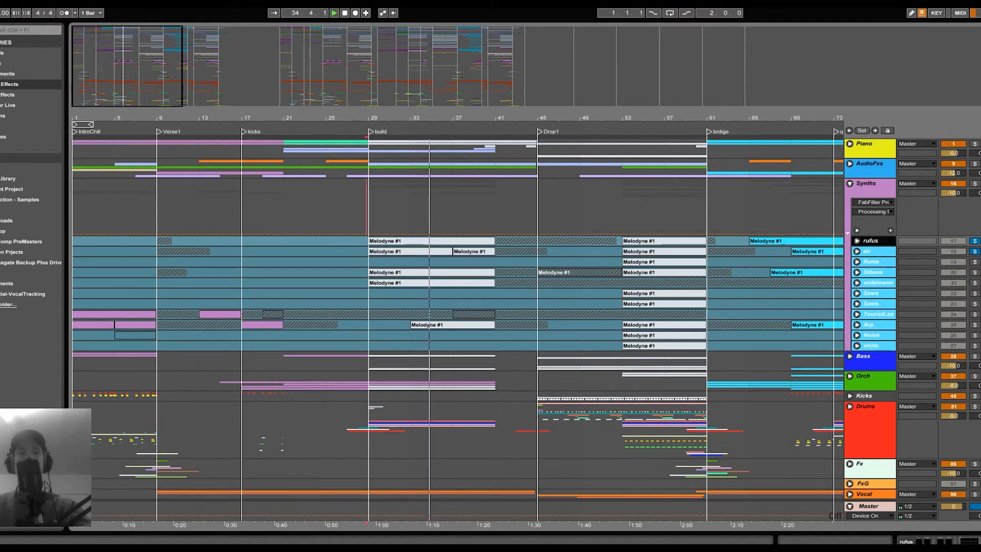
pyautogui.click(976, 241)
pyautogui.press('space')
pyautogui.press('space')
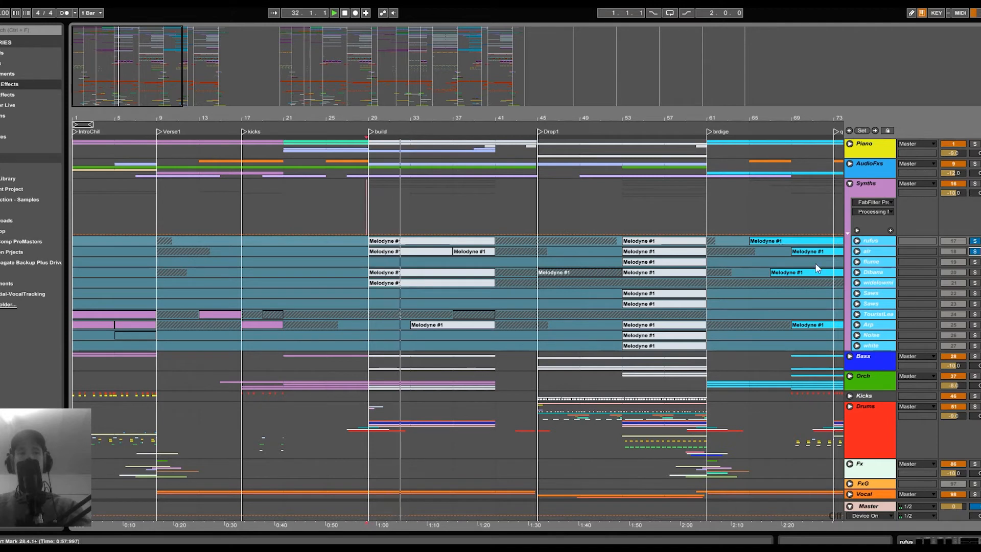
# Step: Examine the air track's device chain with its ValhallaShimmer, EQ Eight and Utility, and its expanded clips and gain automation
pyautogui.doubleClick(880, 254)
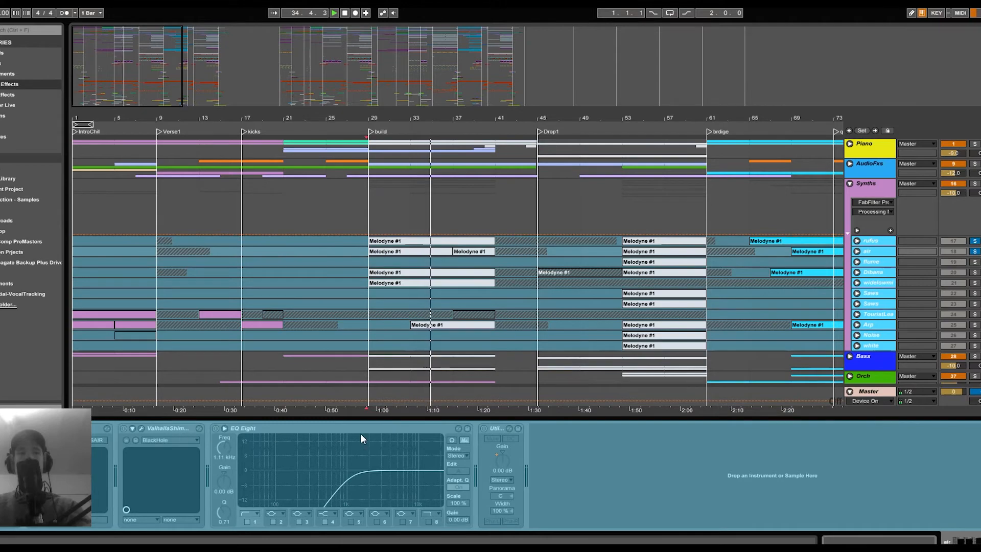
pyautogui.doubleClick(439, 417)
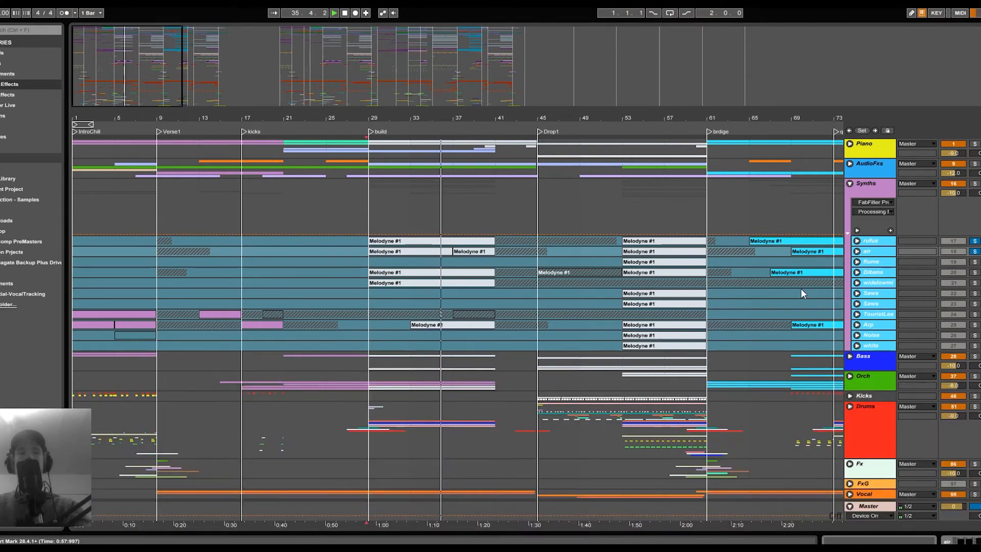
pyautogui.click(857, 252)
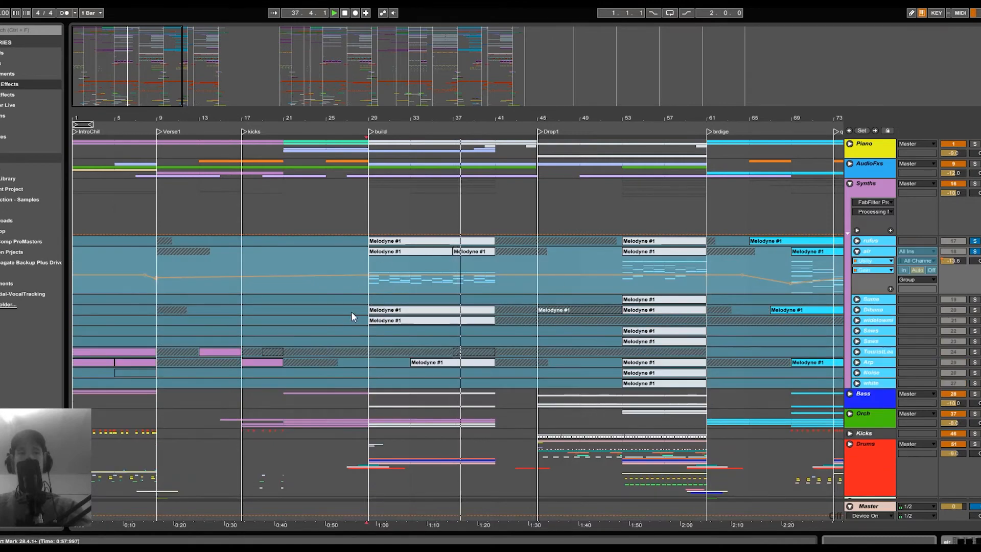
pyautogui.moveTo(639, 119); pyautogui.dragTo(583, 118)
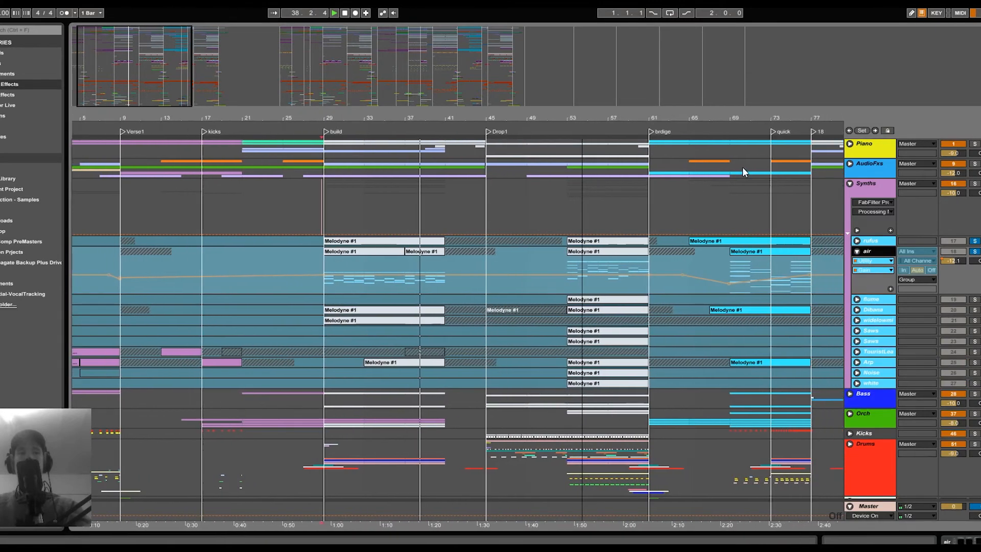
pyautogui.doubleClick(868, 249)
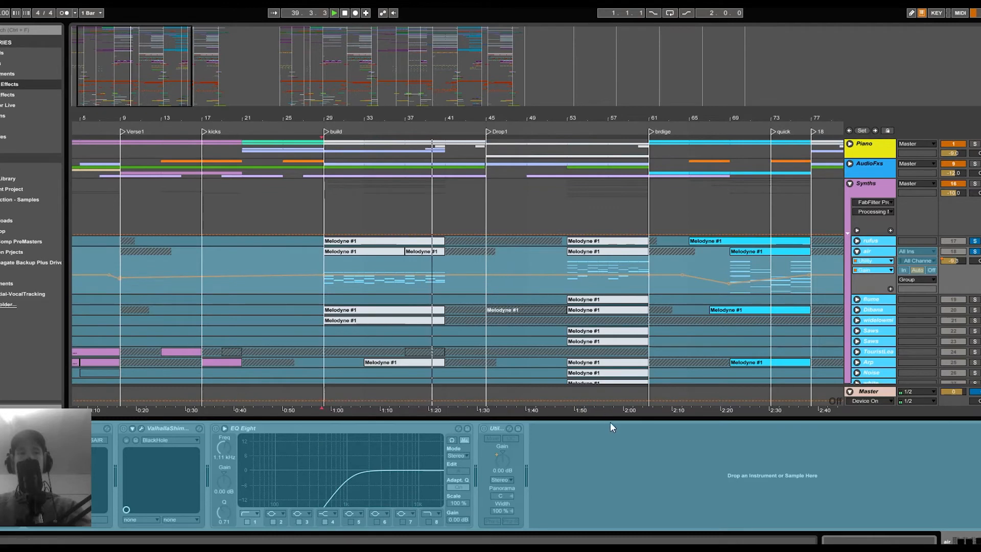
pyautogui.moveTo(610, 418); pyautogui.dragTo(603, 460)
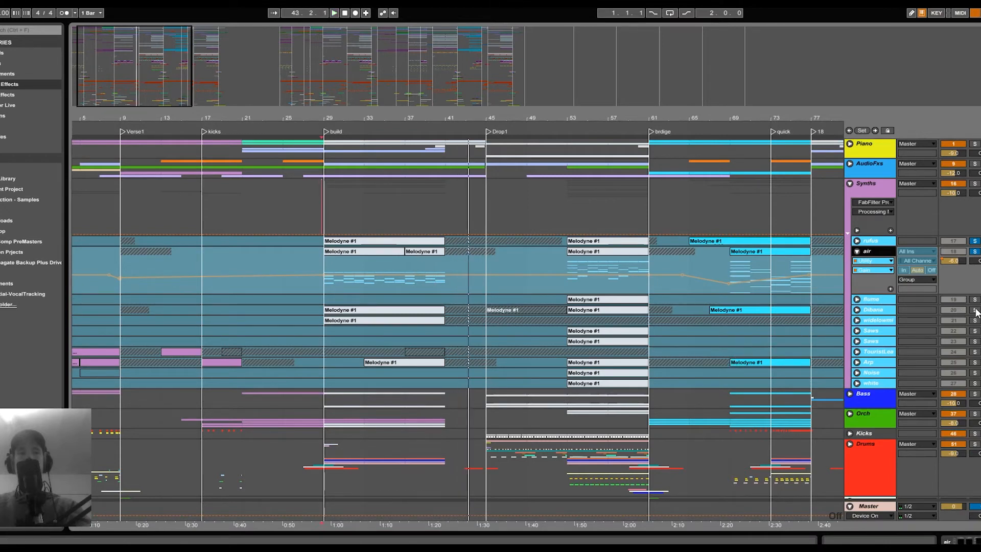
# Step: Solo the Dibana track, play its build clip, and examine its notes and device chain
pyautogui.click(365, 310)
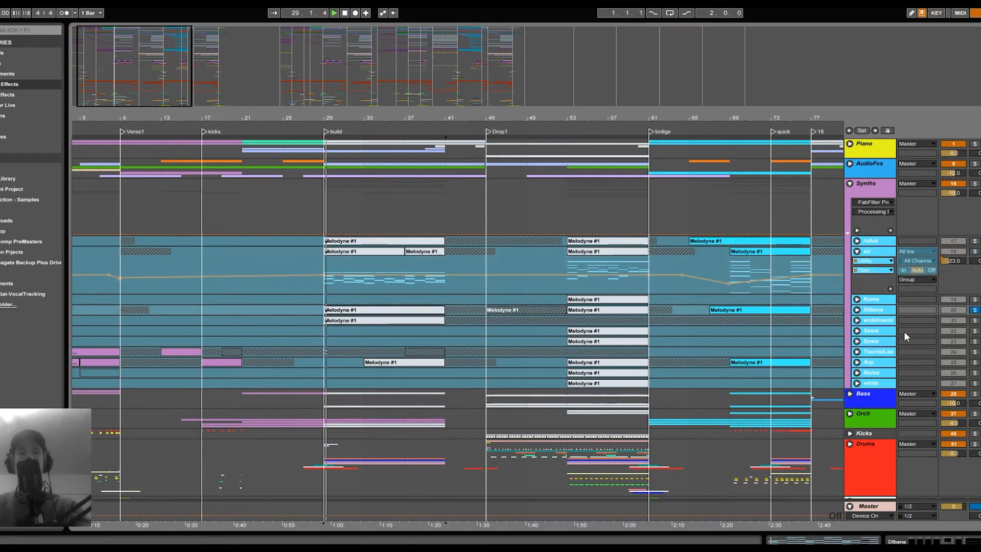
pyautogui.click(857, 310)
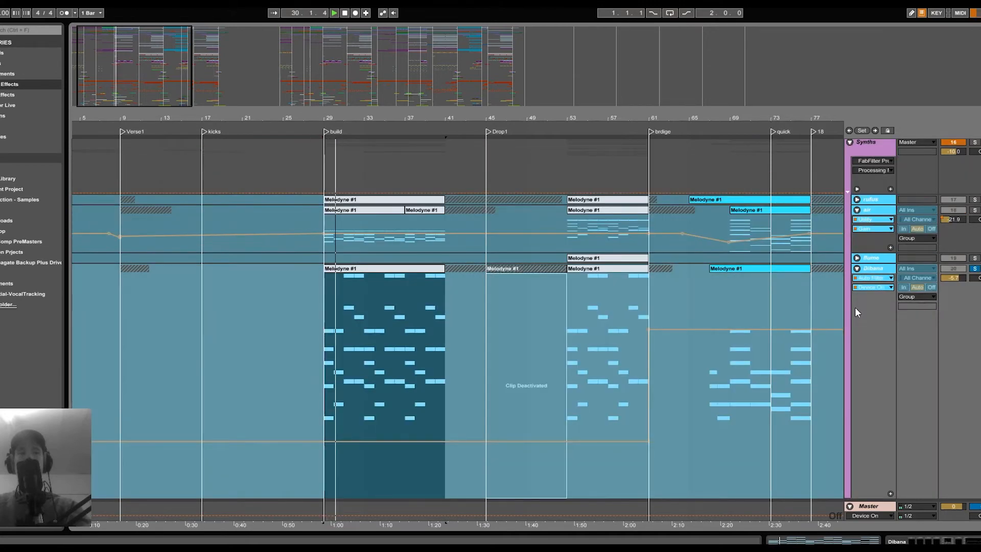
pyautogui.doubleClick(877, 269)
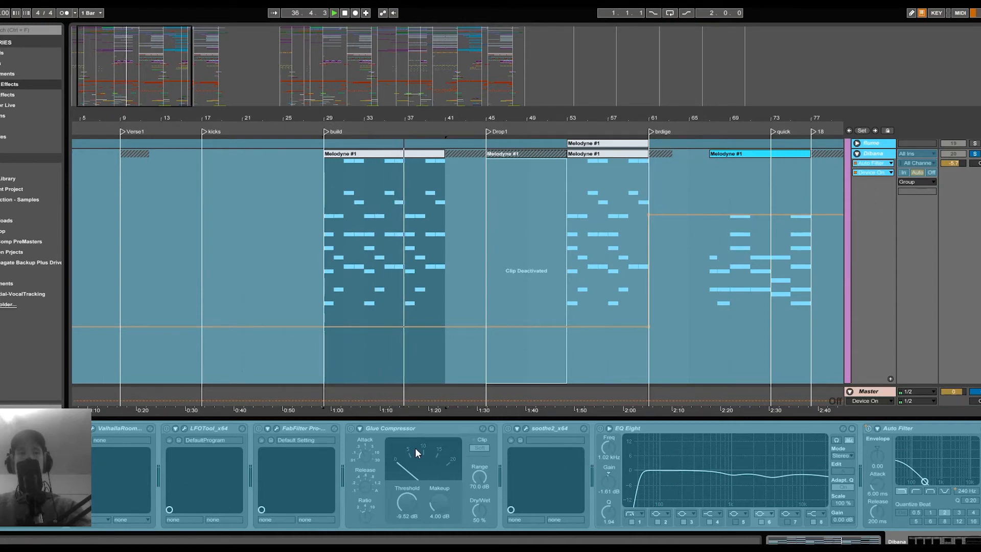
pyautogui.moveTo(540, 415); pyautogui.dragTo(543, 419)
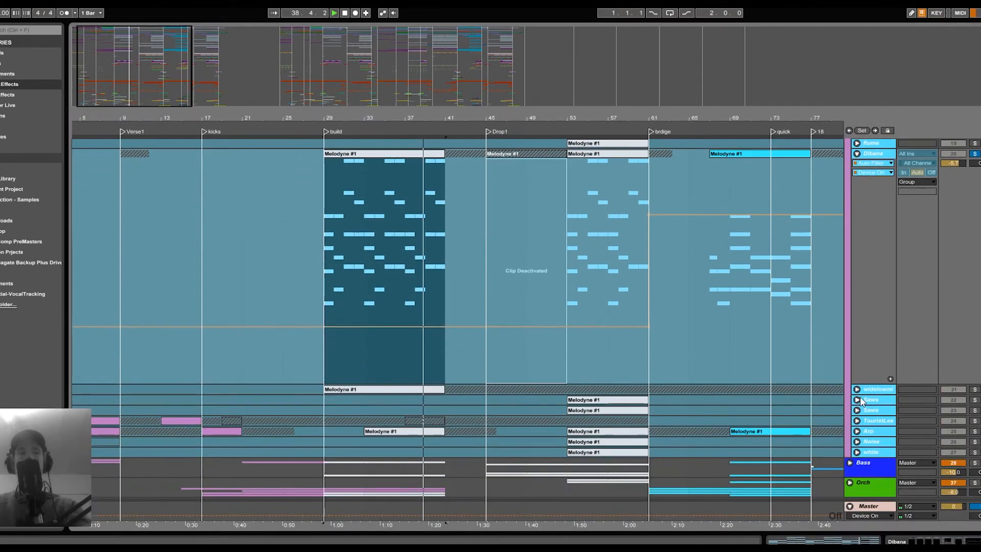
# Step: Add rufus and air to the soloed Dibana track, replay the build section, and collapse the air and Dibana tracks
pyautogui.scroll(5, 912, 387)
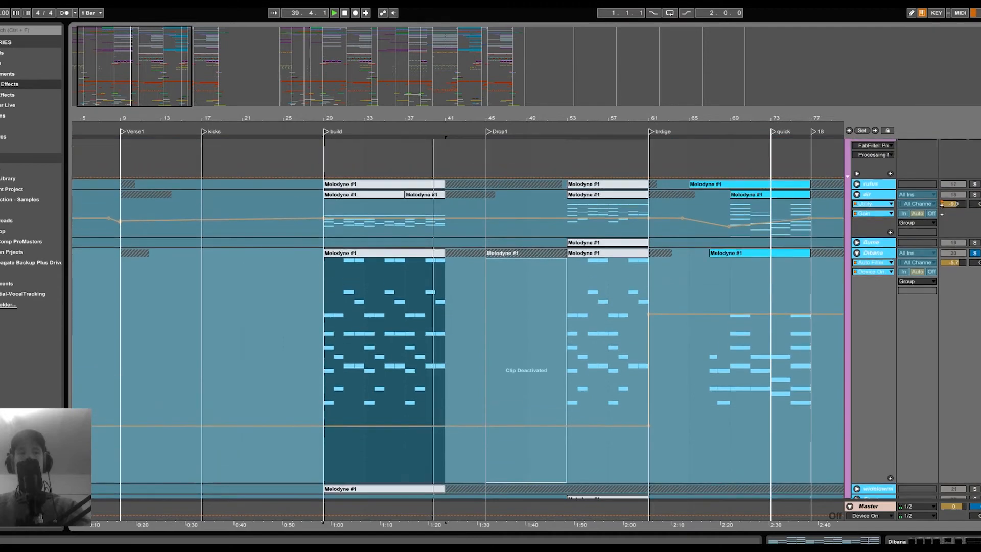
pyautogui.keyDown('ctrl'); pyautogui.click(975, 184); pyautogui.keyUp('ctrl')
pyautogui.keyDown('ctrl'); pyautogui.click(975, 195); pyautogui.keyUp('ctrl')
pyautogui.press('space')
pyautogui.press('space')
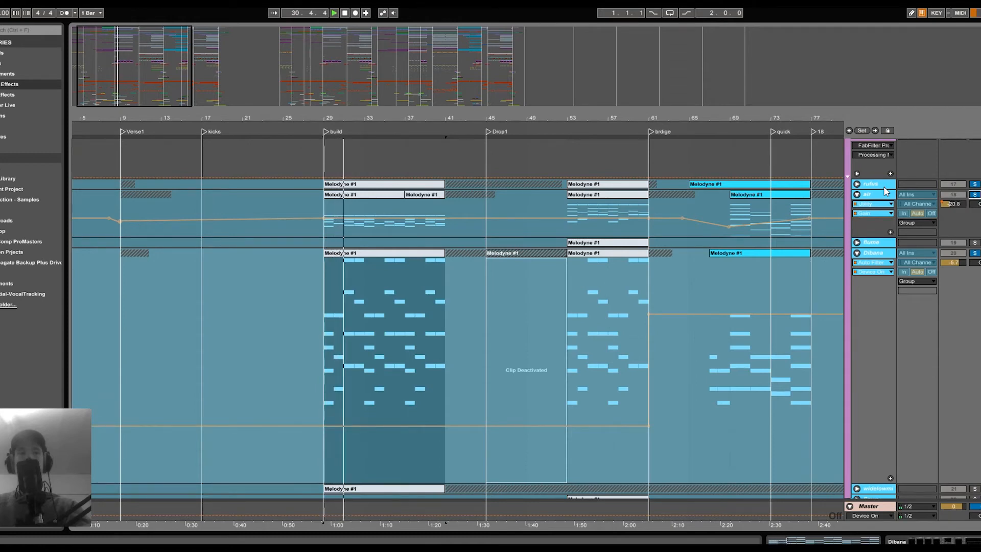
pyautogui.click(859, 196)
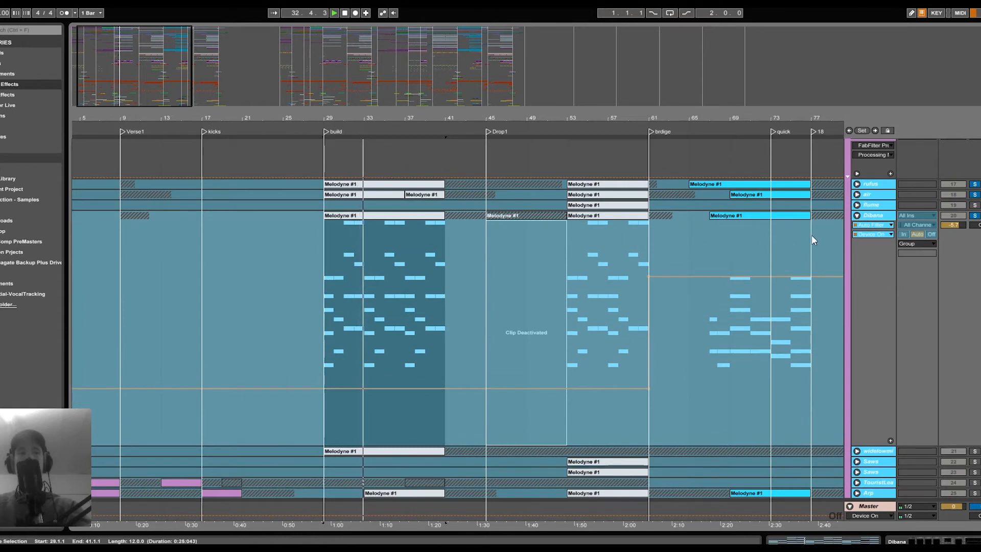
pyautogui.click(857, 215)
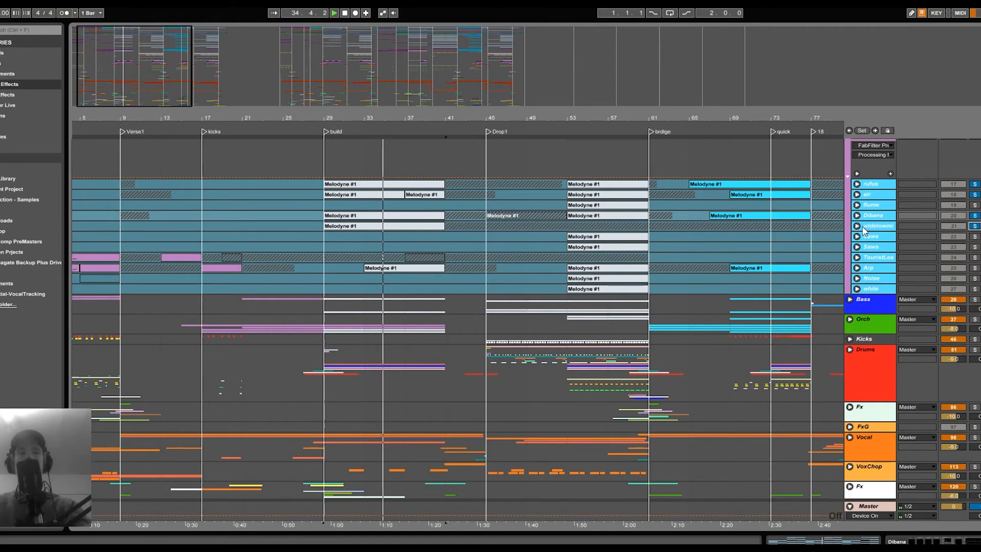
# Step: Examine the widelowmids track's notes and device chain, and replay the build section with only that track soloed
pyautogui.click(878, 227)
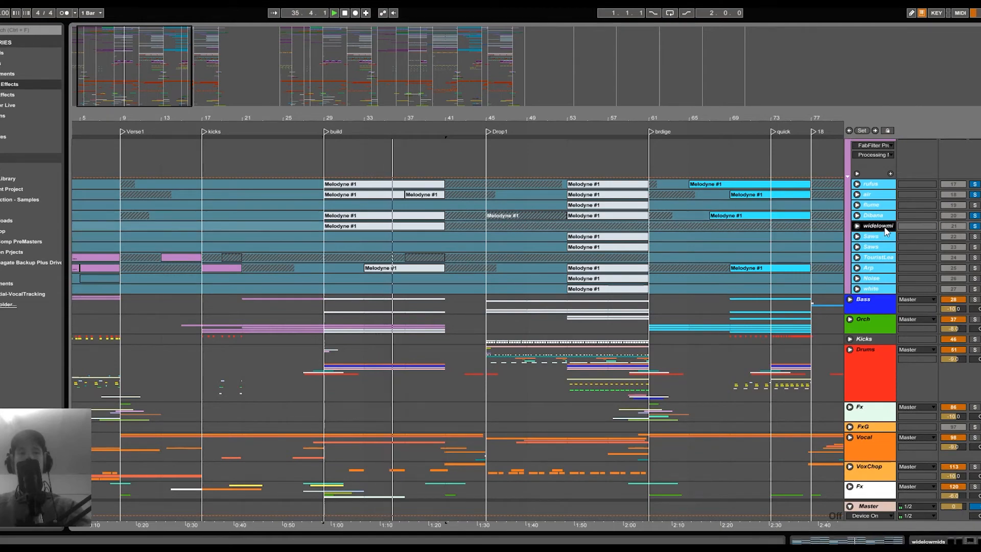
pyautogui.doubleClick(879, 231)
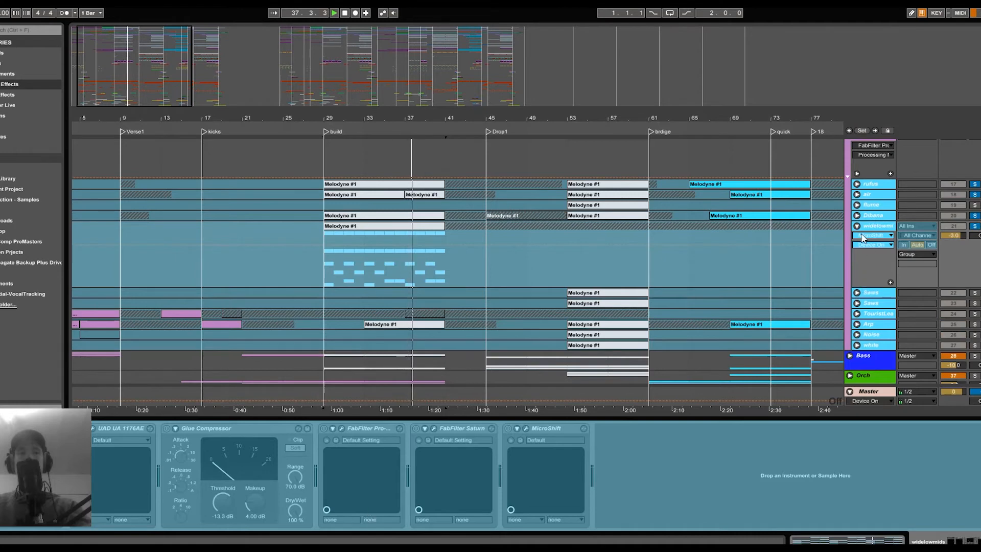
pyautogui.press('space')
pyautogui.press('space')
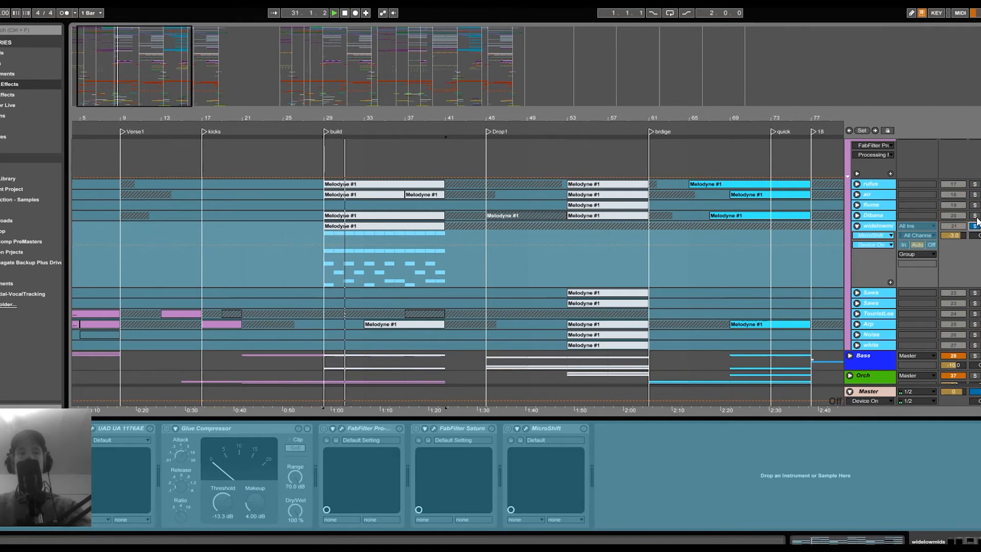
# Step: Add Dibana and Arp to the soloed widelowmids track and inspect their device chains, with widelowmids collapsed
pyautogui.click(974, 215)
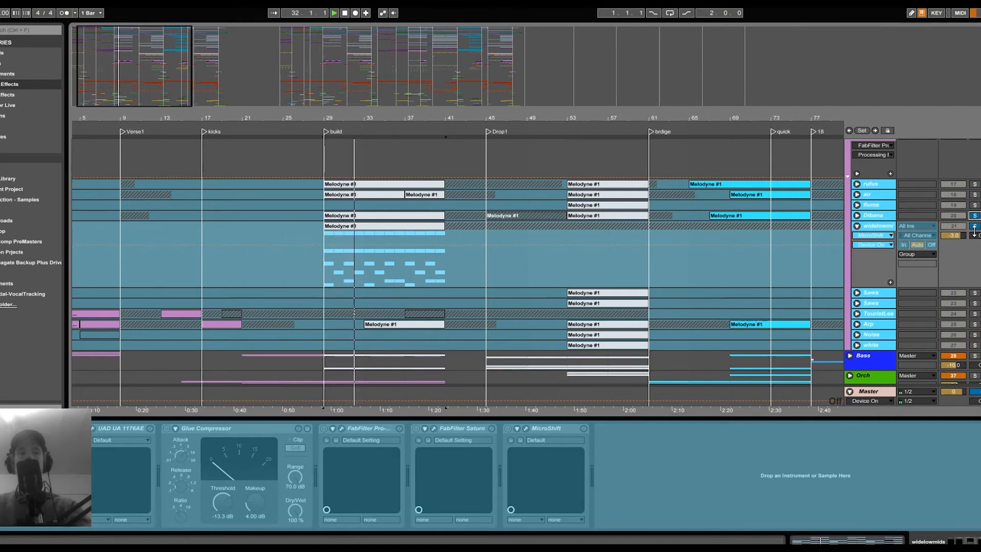
pyautogui.click(874, 216)
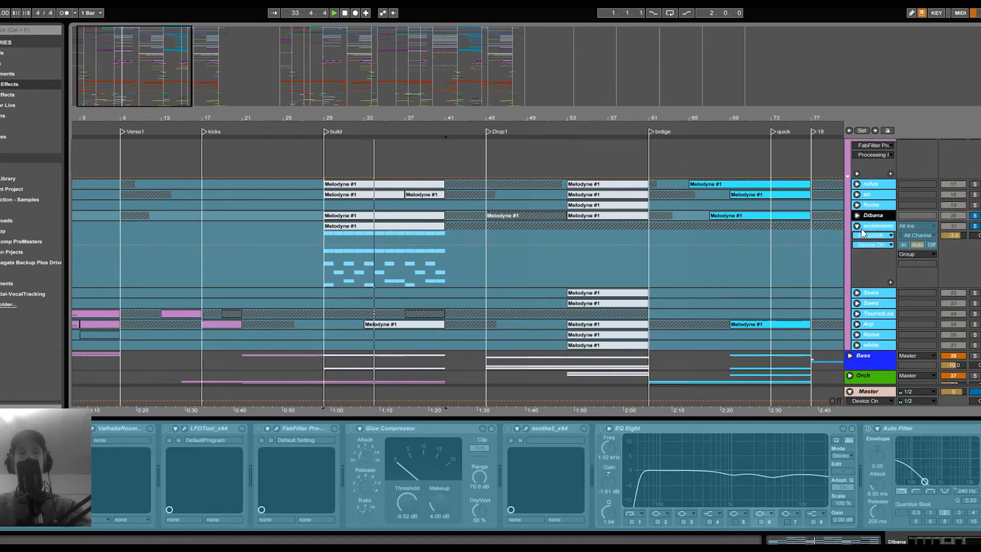
pyautogui.click(858, 226)
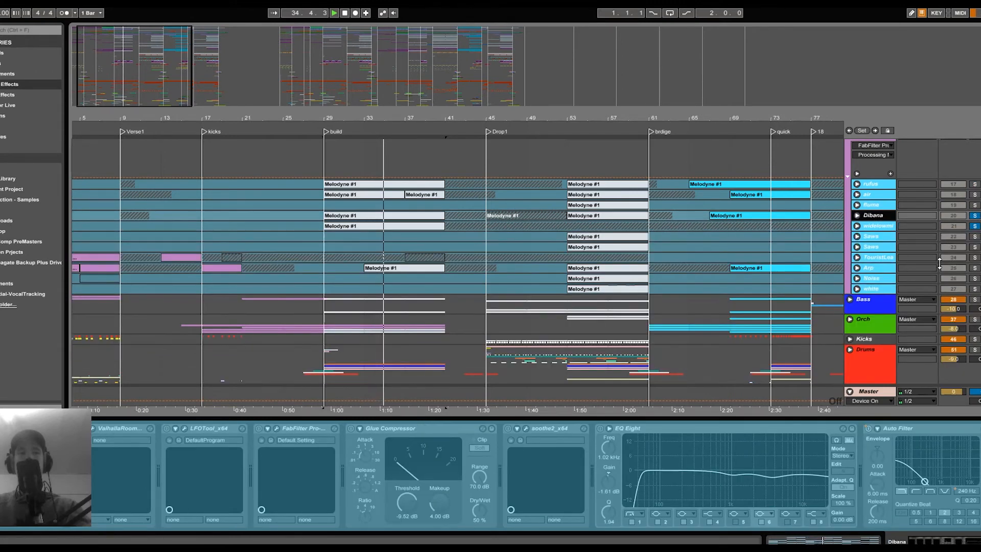
pyautogui.click(878, 270)
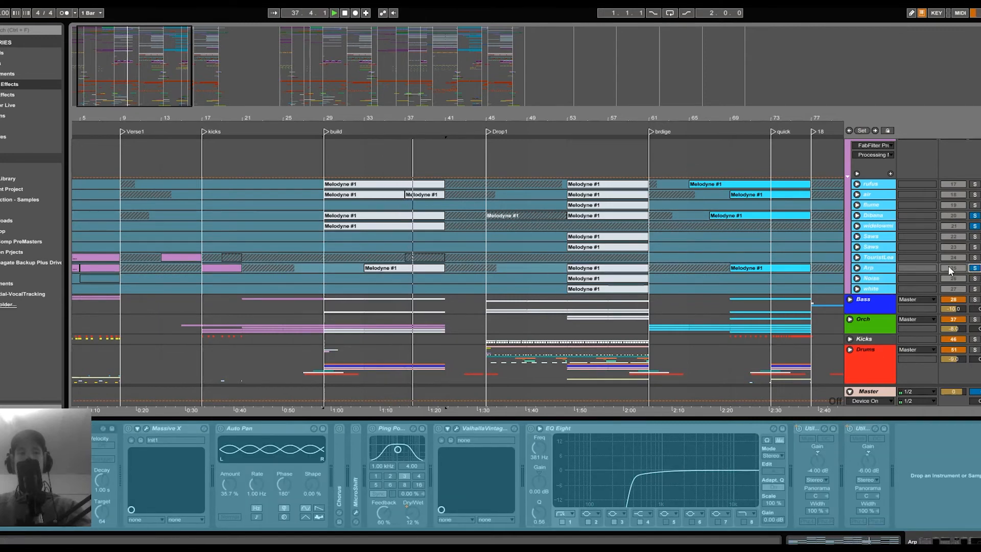
# Step: Solo the two Saws tracks, play the second half of Drop1 from bar 53, and inspect both tracks' device chains
pyautogui.moveTo(402, 120); pyautogui.dragTo(401, 102)
pyautogui.click(490, 152)
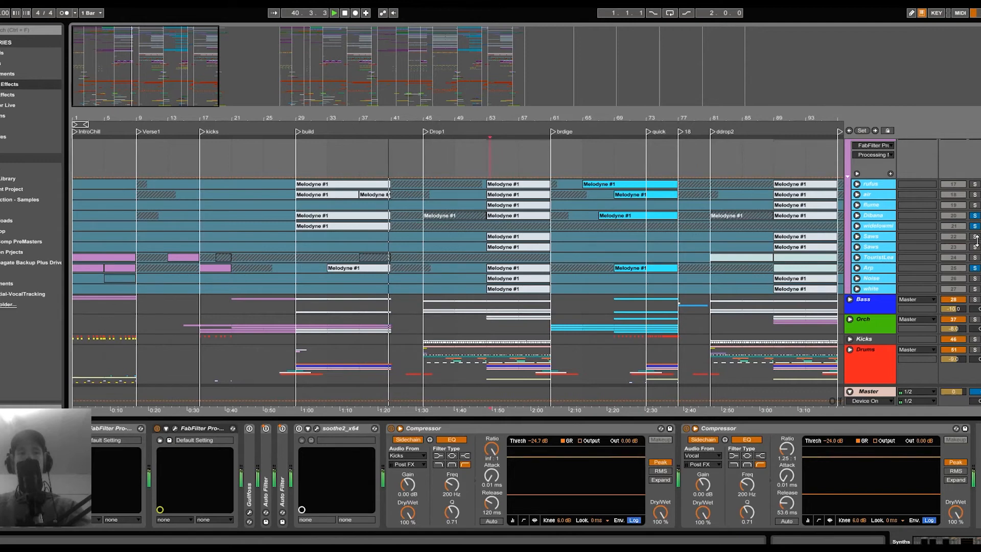
pyautogui.press('space')
pyautogui.press('space')
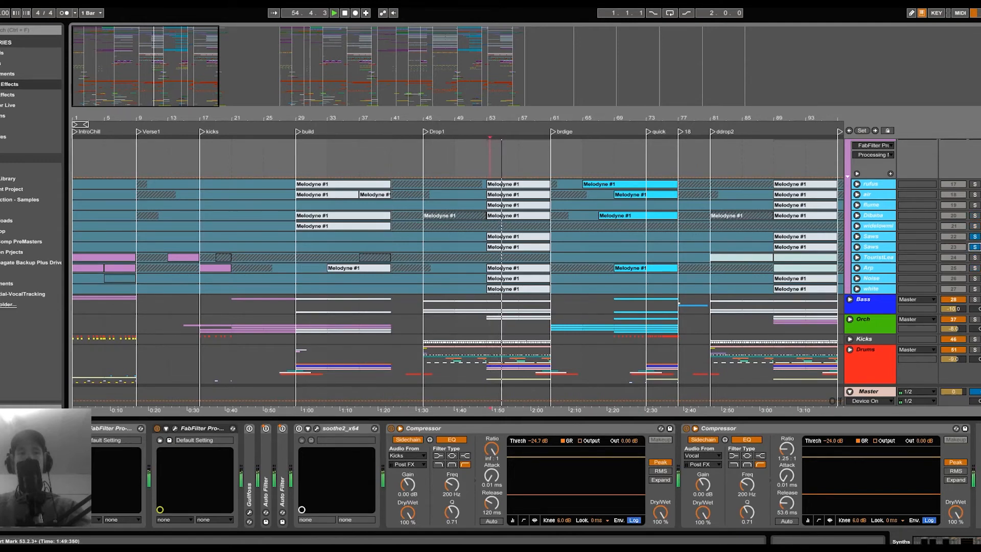
pyautogui.click(886, 238)
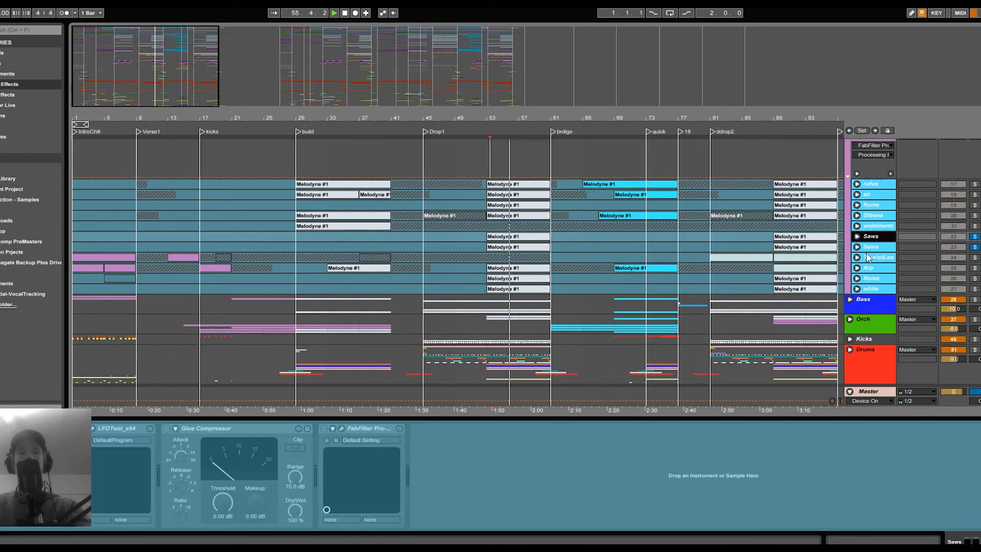
pyautogui.click(877, 248)
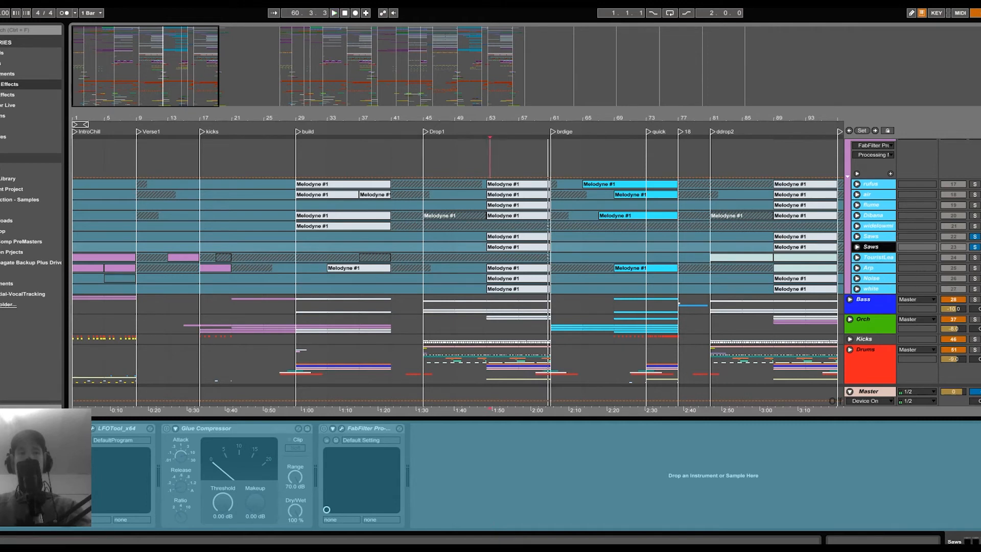
# Step: Expand the Noise track, examine its notes and device chain, and play its Drop1 clip soloed
pyautogui.doubleClick(877, 279)
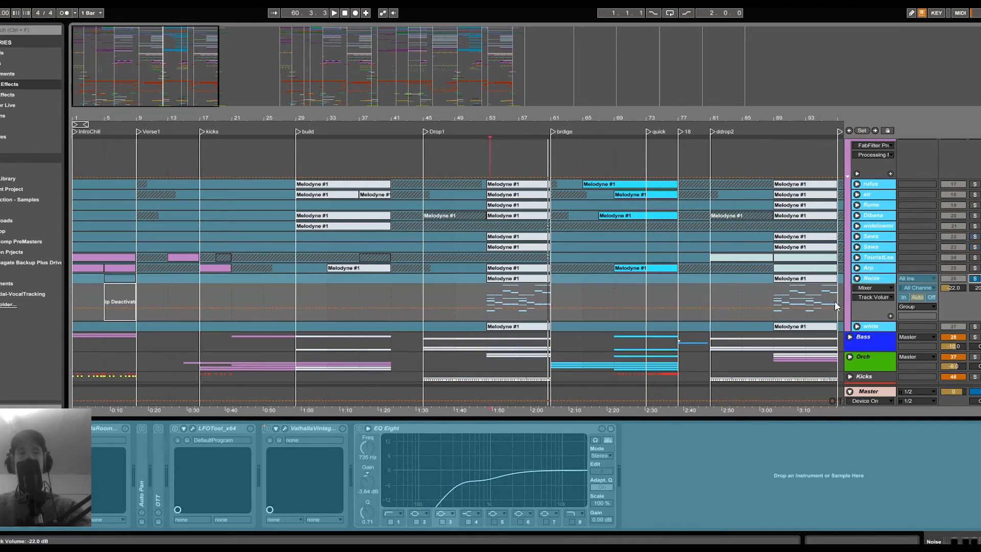
pyautogui.click(527, 279)
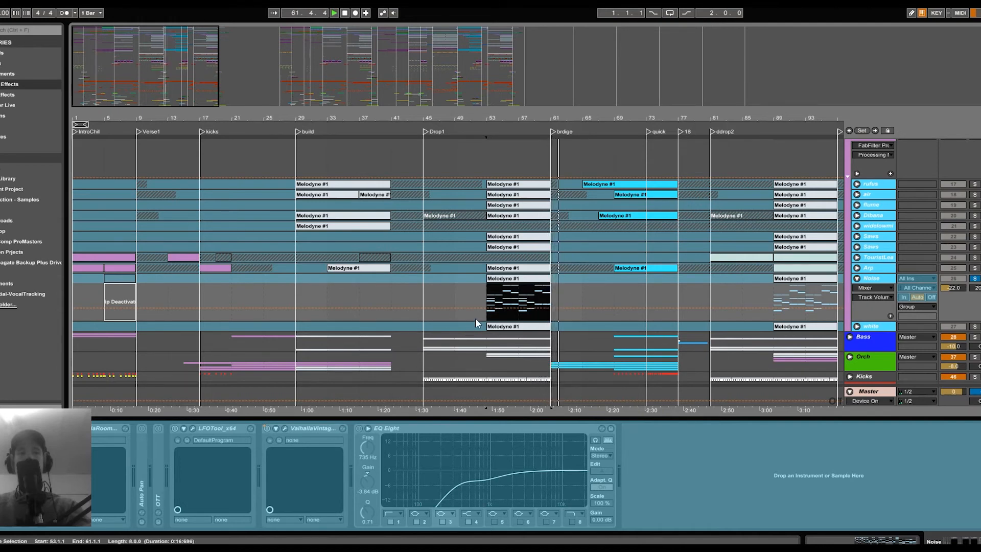
pyautogui.press('space')
pyautogui.press('space')
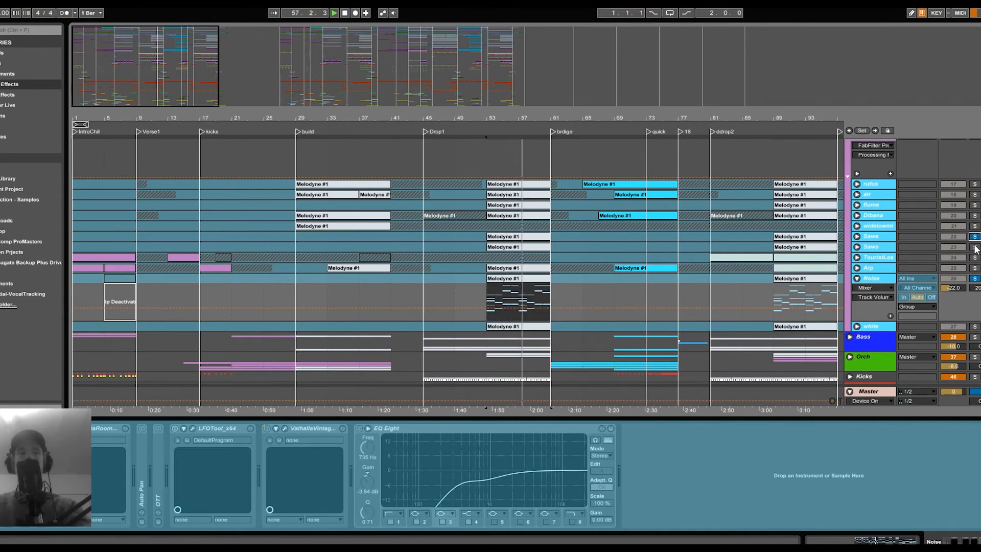
# Step: Add both Saws tracks to the soloed Noise track and compare the drop with Noise switched out and back in
pyautogui.click(976, 247)
pyautogui.click(976, 236)
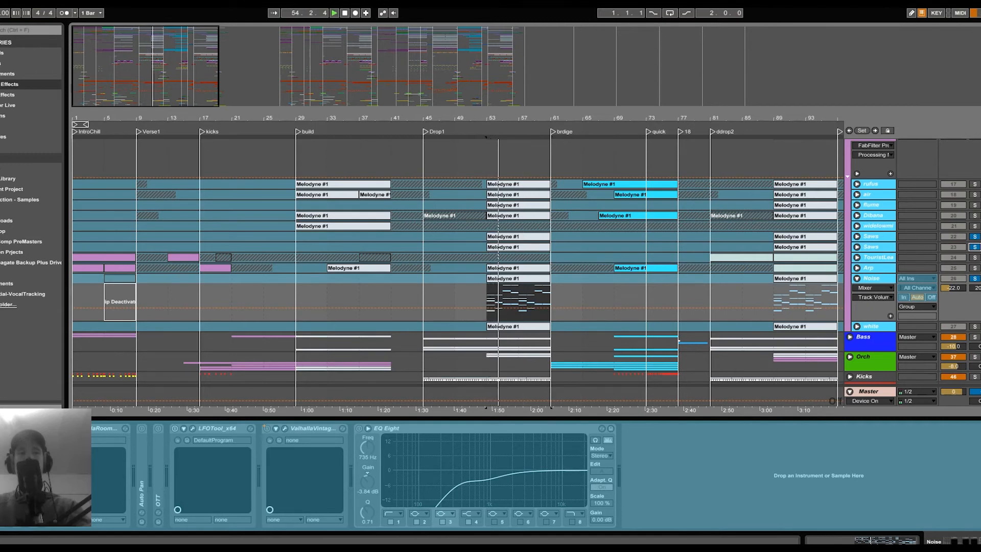
pyautogui.click(975, 279)
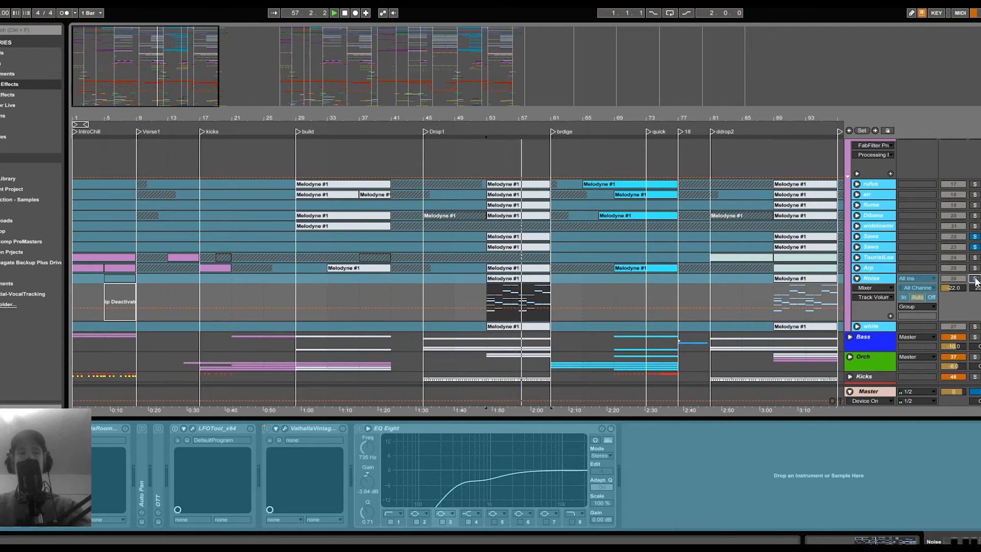
pyautogui.click(975, 279)
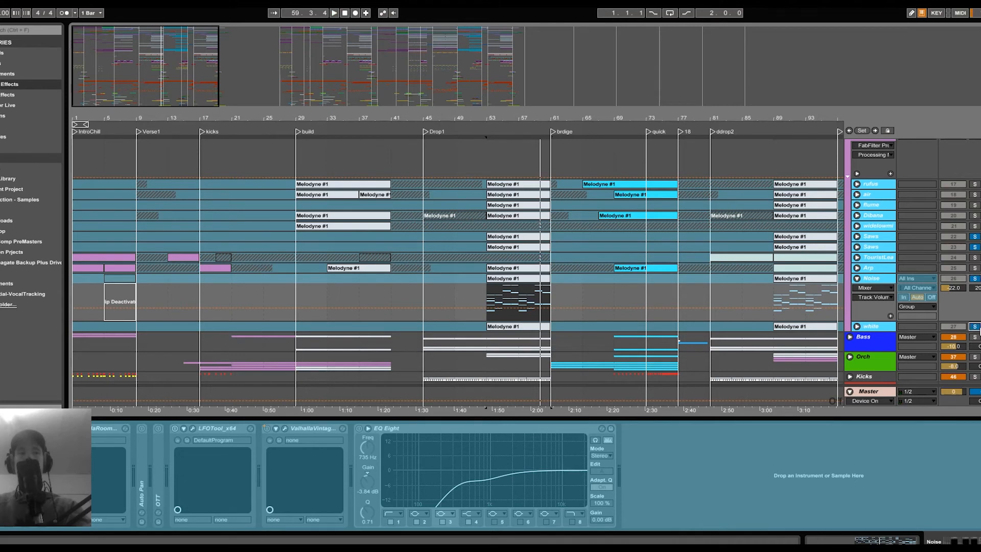
# Step: Audition the white track soloed in Drop1, and replay the section from bar 53 with Noise added
pyautogui.press('space')
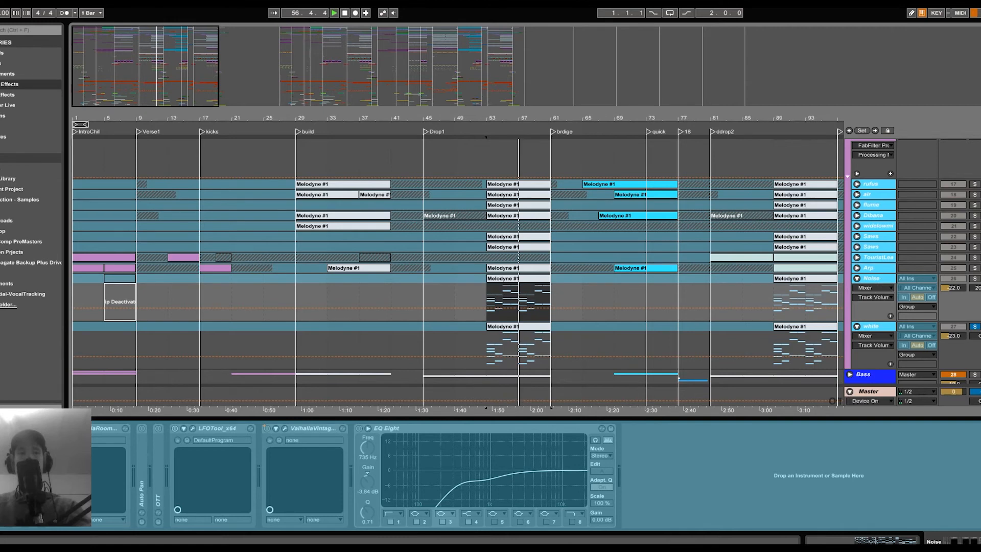
pyautogui.scroll(2, 946, 296)
pyautogui.keyDown('ctrl'); pyautogui.click(975, 301); pyautogui.keyUp('ctrl')
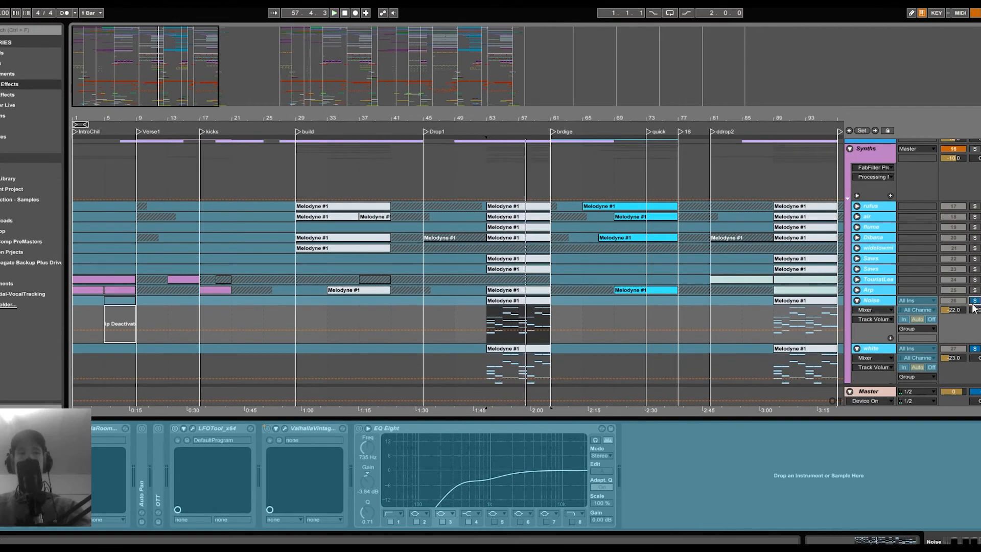
pyautogui.press('space')
pyautogui.press('space')
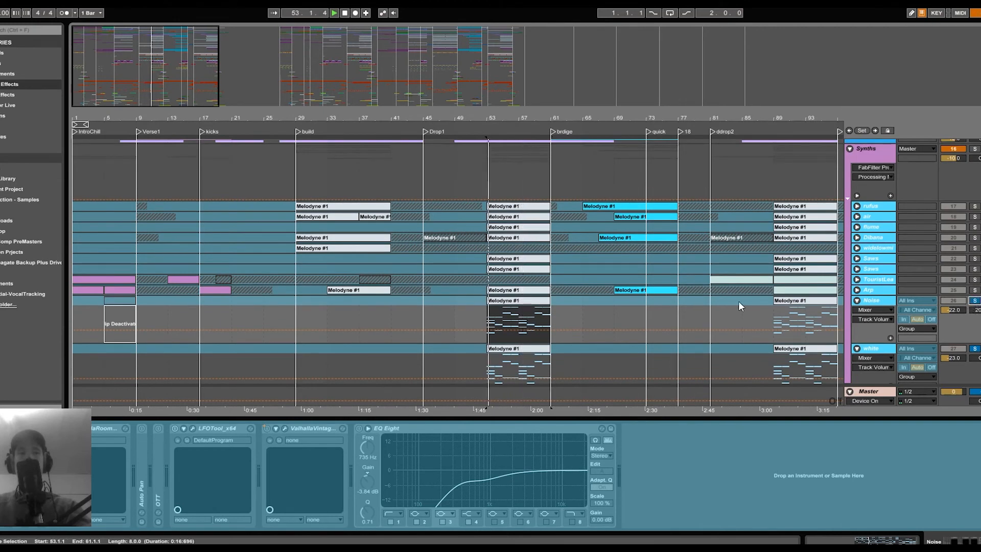
# Step: Add both Saws tracks and Dibana to the soloed Noise and white tracks during playback, and collapse the Synths group
pyautogui.keyDown('ctrl'); pyautogui.click(977, 260); pyautogui.keyUp('ctrl')
pyautogui.keyDown('ctrl'); pyautogui.click(977, 269); pyautogui.keyUp('ctrl')
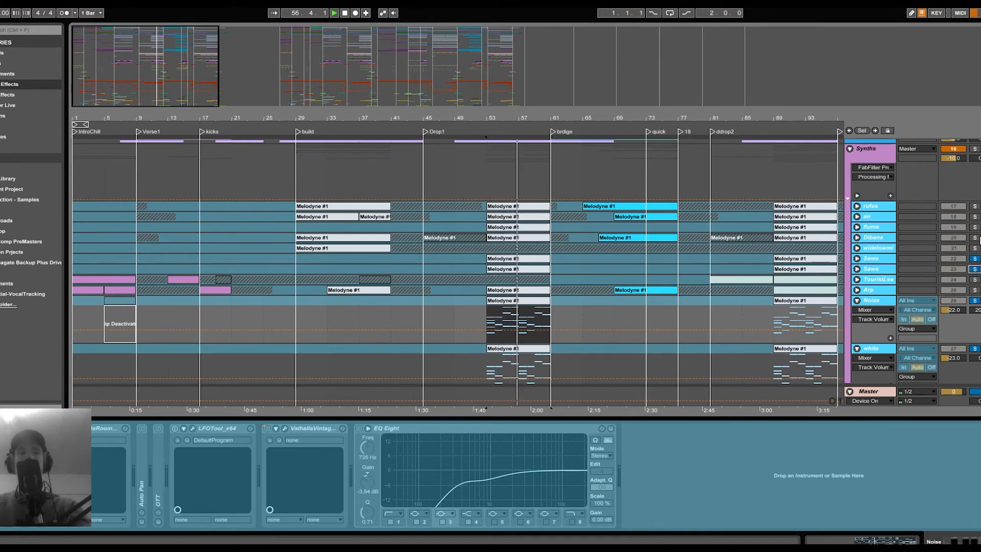
pyautogui.keyDown('ctrl'); pyautogui.click(975, 238); pyautogui.keyUp('ctrl')
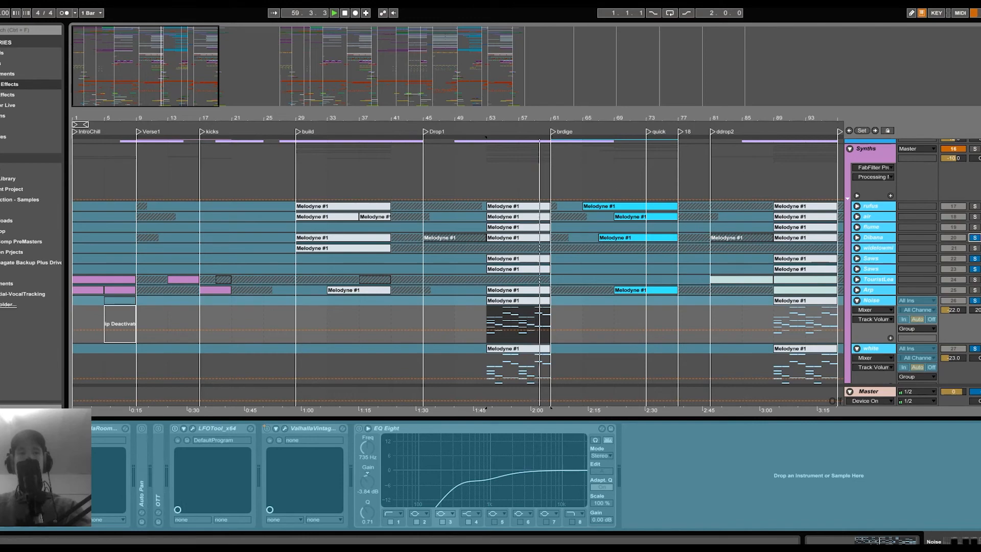
pyautogui.click(850, 149)
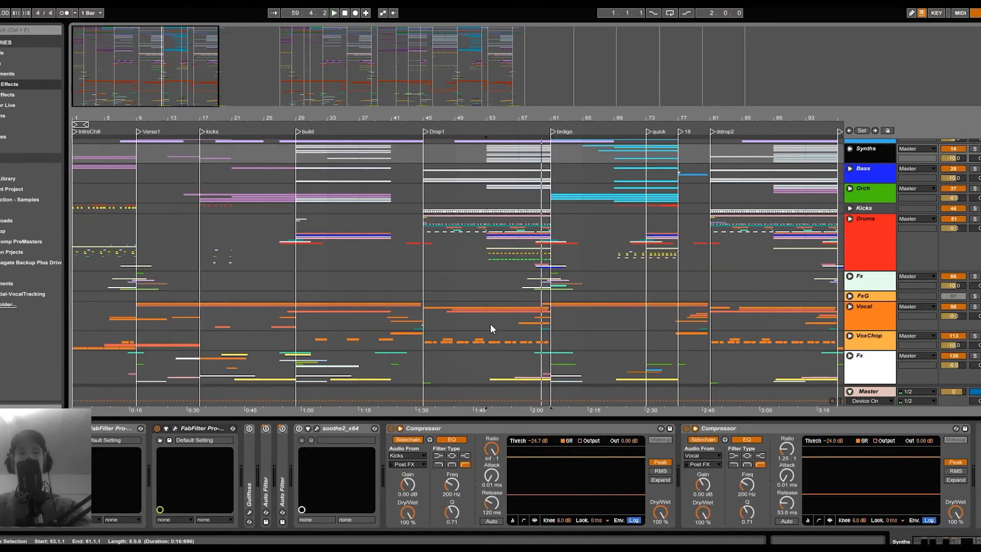
# Step: Expand the Orch group and examine its violins, viola, cello and bass clips across the arrangement
pyautogui.scroll(2, 913, 213)
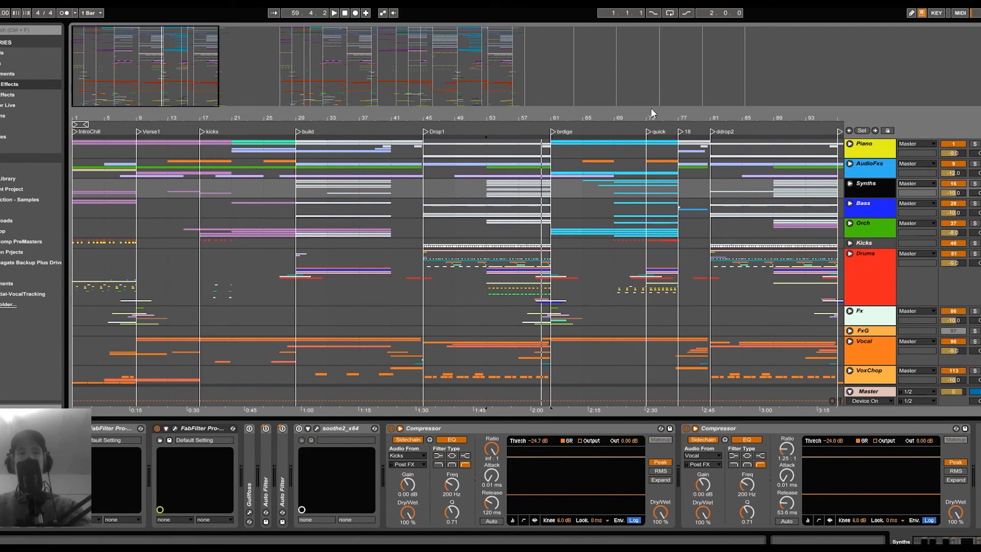
pyautogui.moveTo(456, 119); pyautogui.dragTo(456, 105)
pyautogui.scroll(-3, 459, 224)
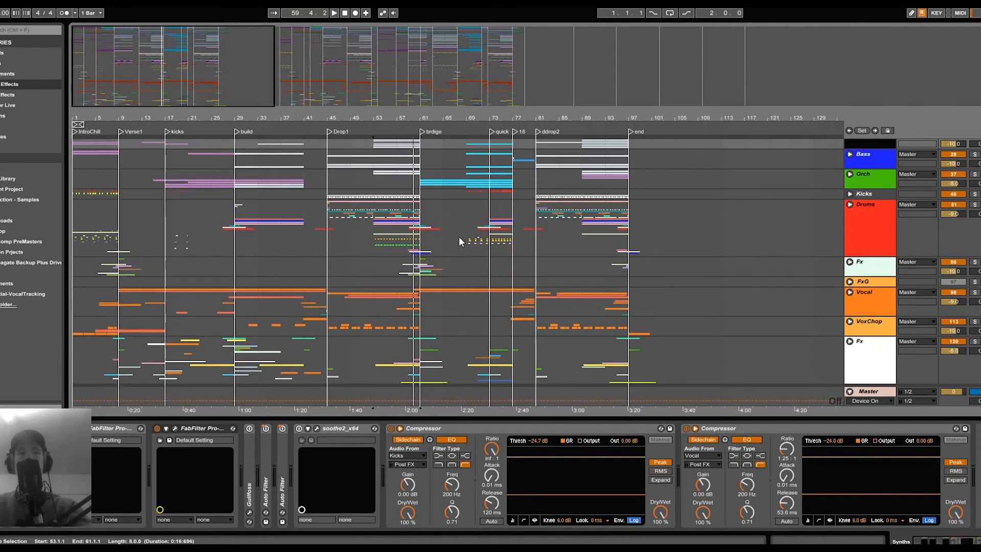
pyautogui.scroll(3, 459, 246)
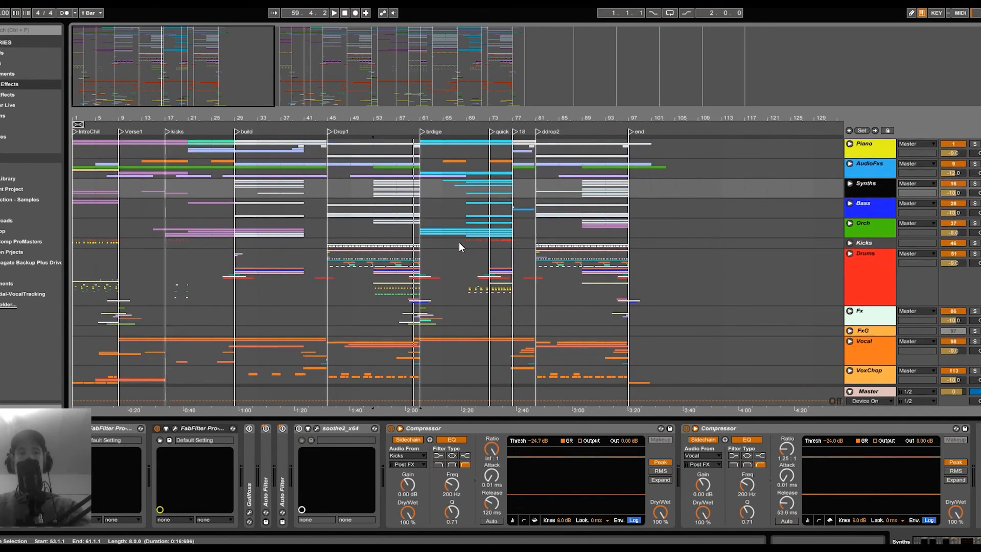
pyautogui.click(850, 225)
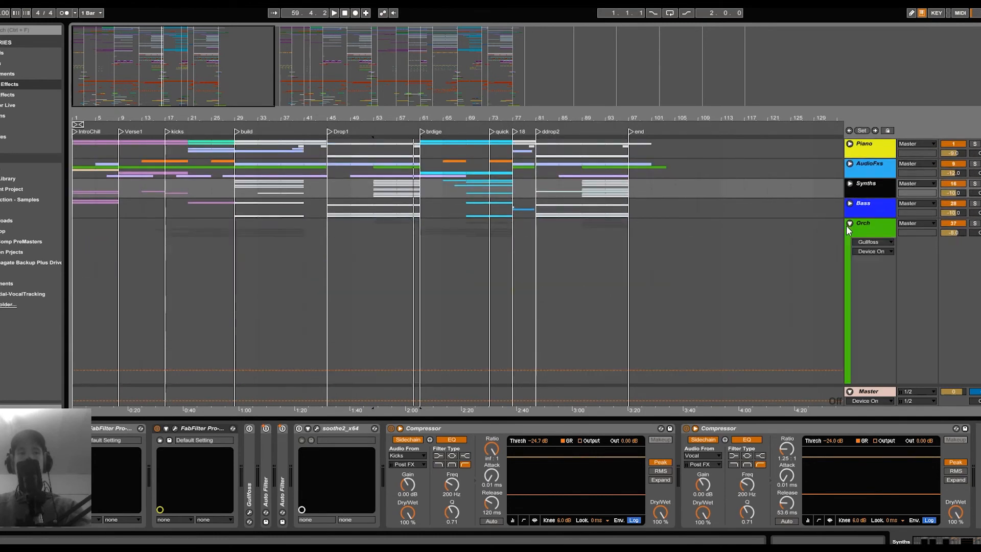
pyautogui.scroll(-5, 392, 306)
pyautogui.scroll(-6, 391, 307)
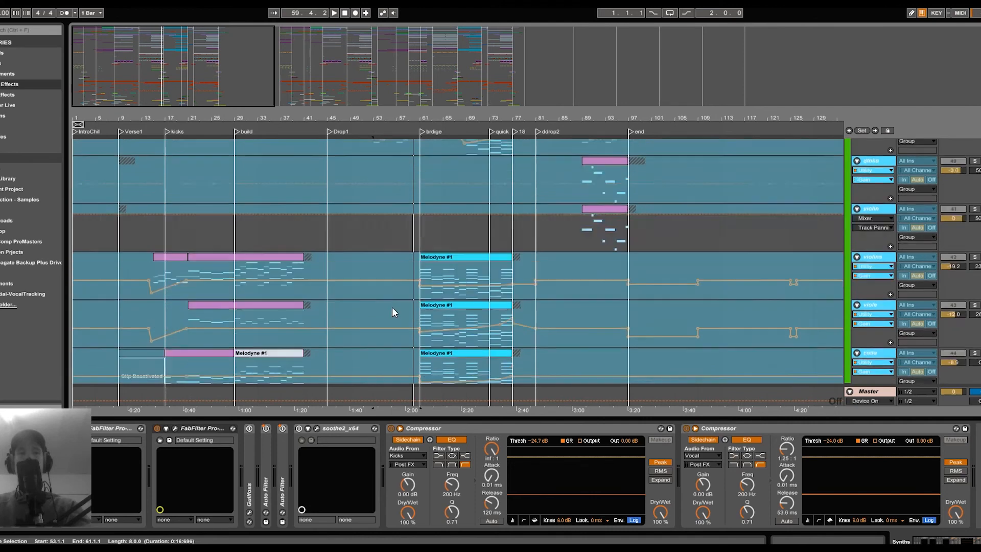
pyautogui.moveTo(206, 119); pyautogui.dragTo(238, 149)
pyautogui.scroll(-3, 289, 197)
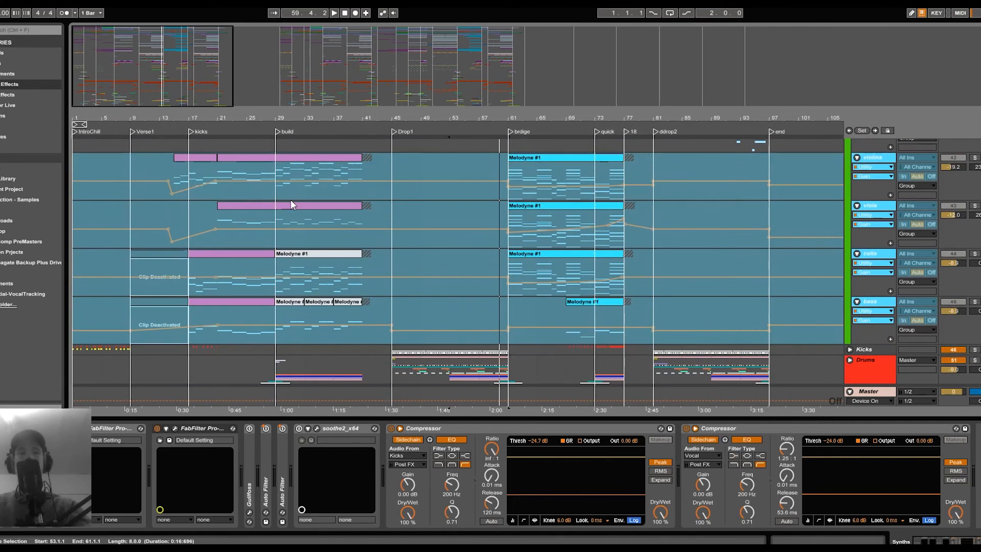
pyautogui.scroll(3, 291, 205)
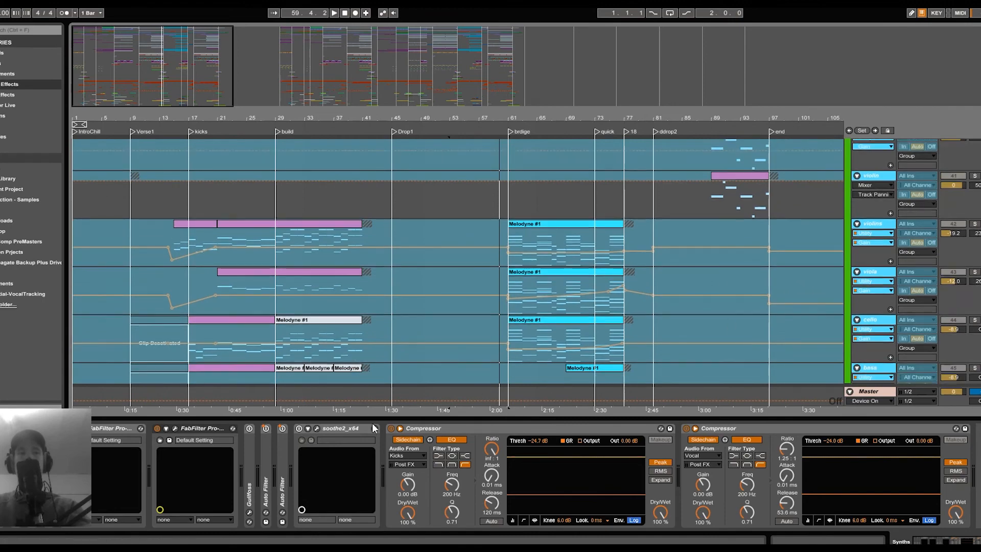
# Step: Place the playback start just before bar 15 and solo the Orch group, with the device view hidden
pyautogui.click(377, 418)
pyautogui.scroll(3, 338, 391)
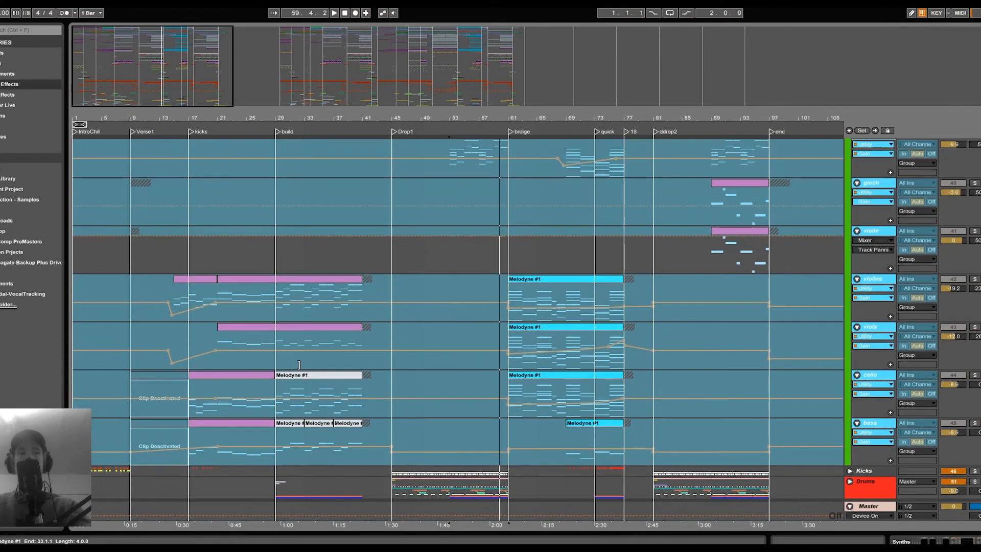
pyautogui.scroll(1, 208, 318)
pyautogui.click(174, 291)
pyautogui.scroll(3, 974, 319)
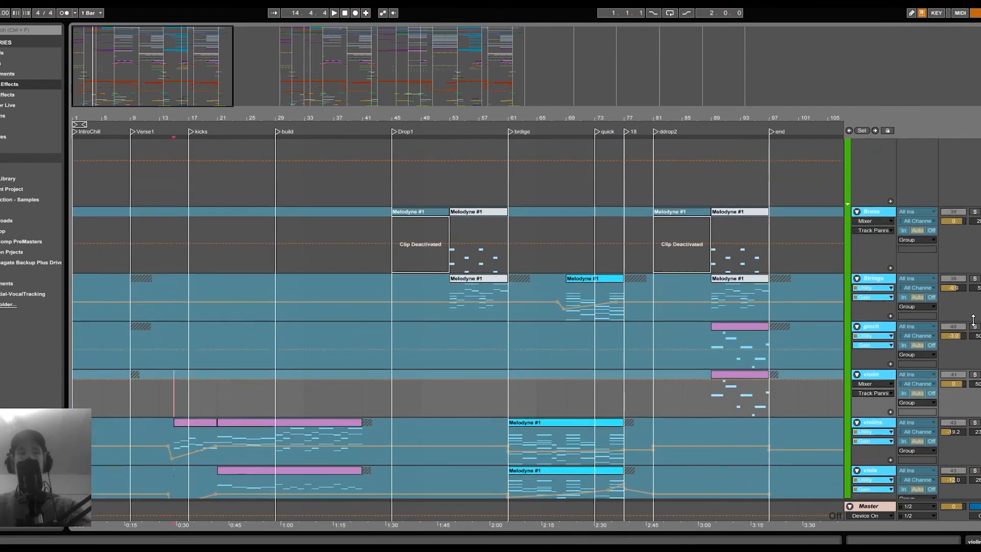
pyautogui.scroll(5, 973, 319)
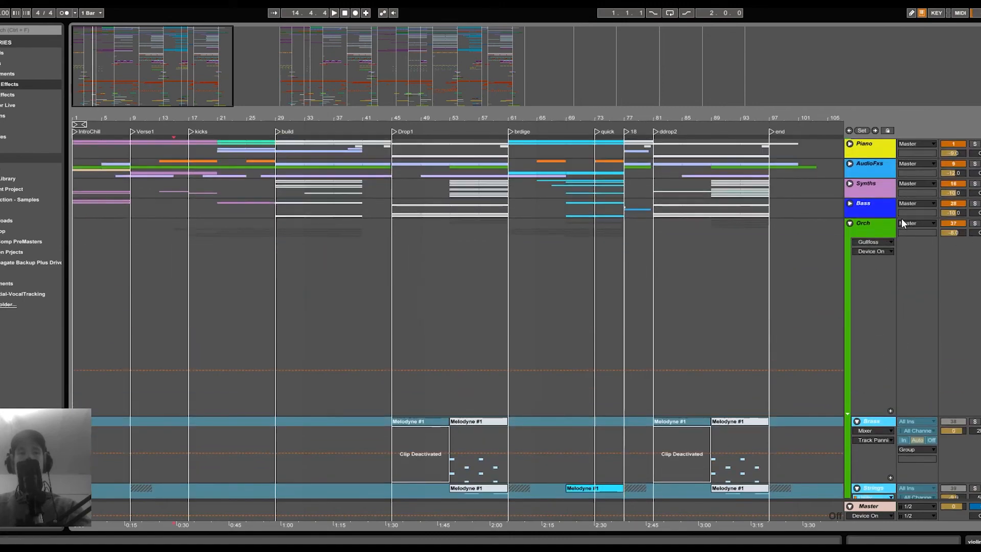
pyautogui.click(977, 211)
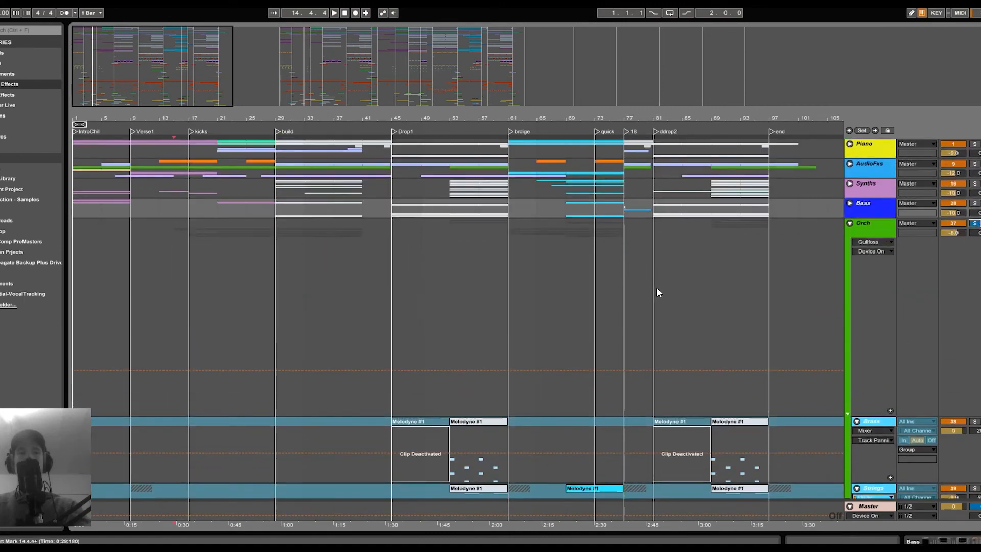
# Step: Inspect the device chain of the Orch group's bass track and hide the device view again
pyautogui.scroll(-7, 658, 292)
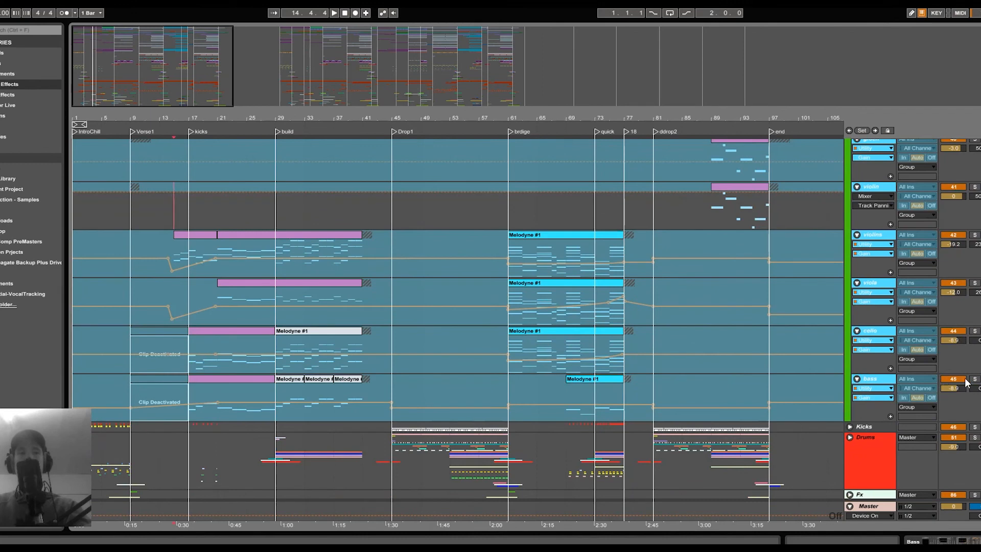
pyautogui.doubleClick(881, 383)
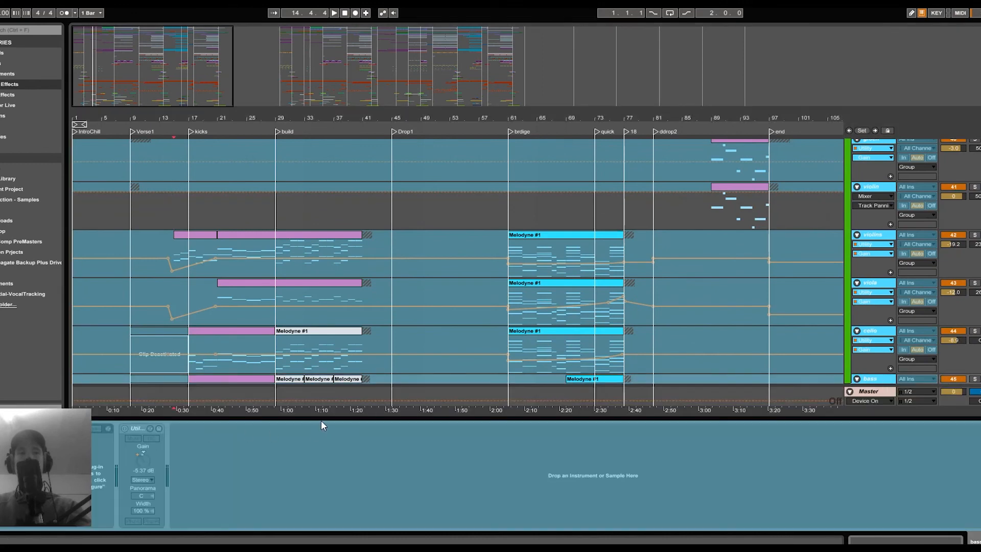
pyautogui.moveTo(327, 419); pyautogui.dragTo(327, 531)
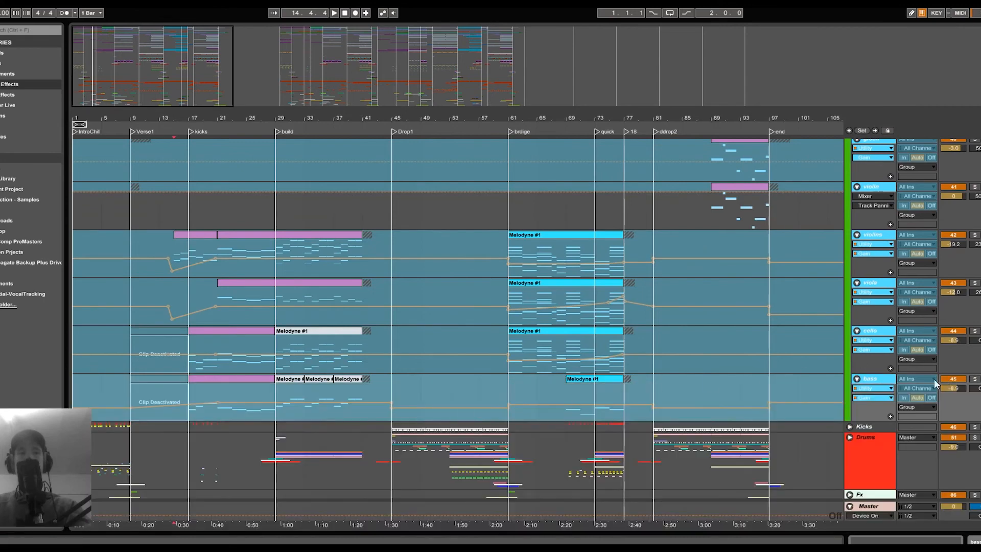
# Step: Solo the bass, cello, viola and violins tracks and play from the first violins clip at bar 15
pyautogui.click(975, 380)
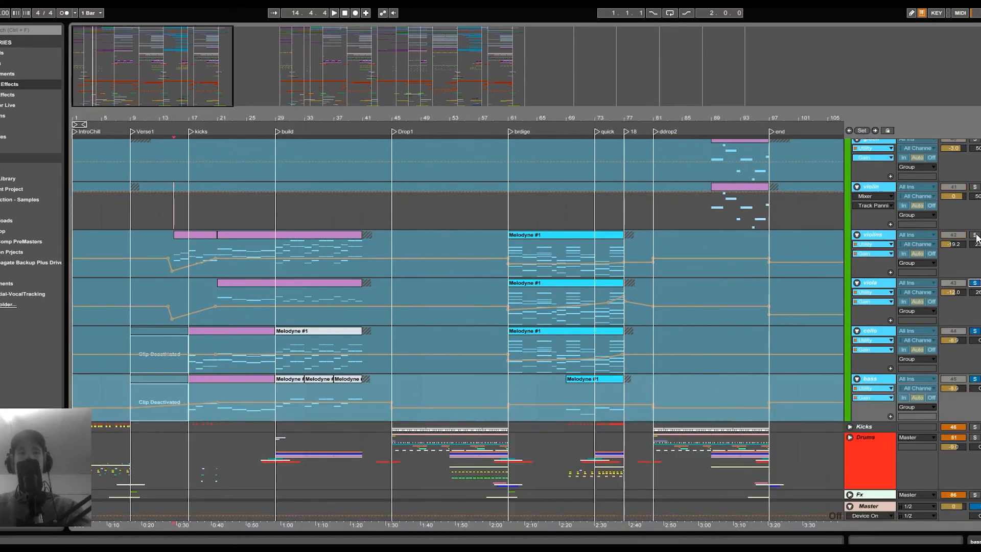
pyautogui.click(209, 235)
pyautogui.press('space')
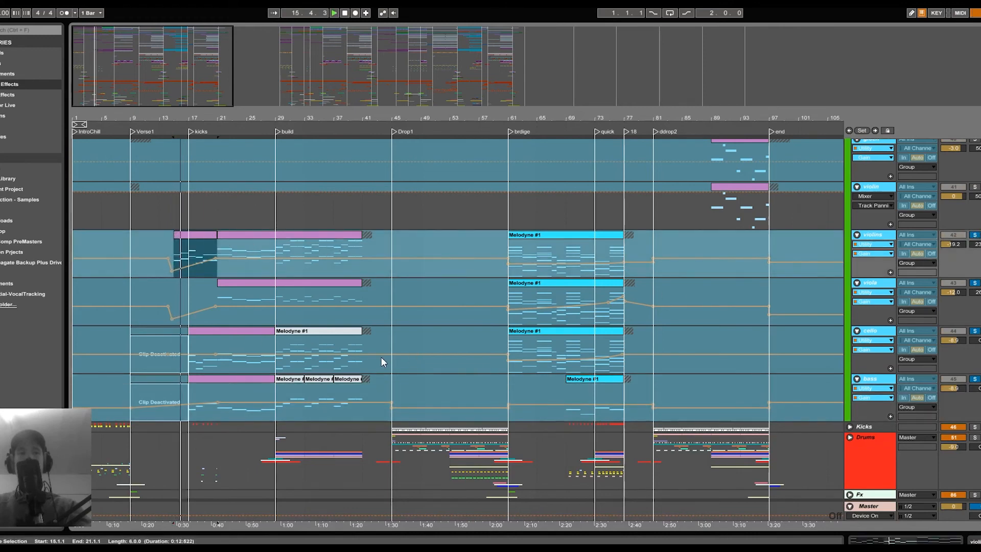
# Step: Single out the bass track, the cello track and the viola clip starting at bar 21 while the strings play
pyautogui.click(885, 375)
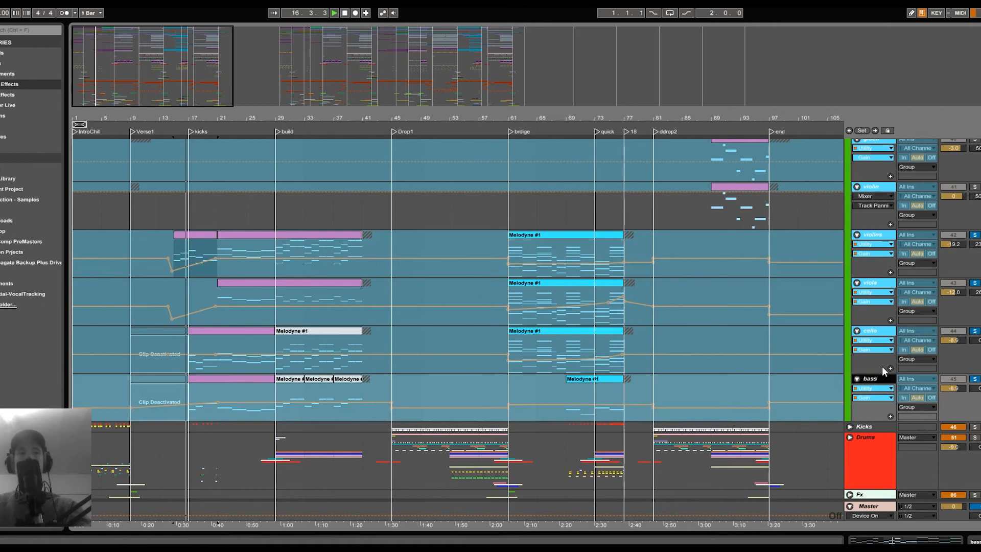
pyautogui.click(884, 334)
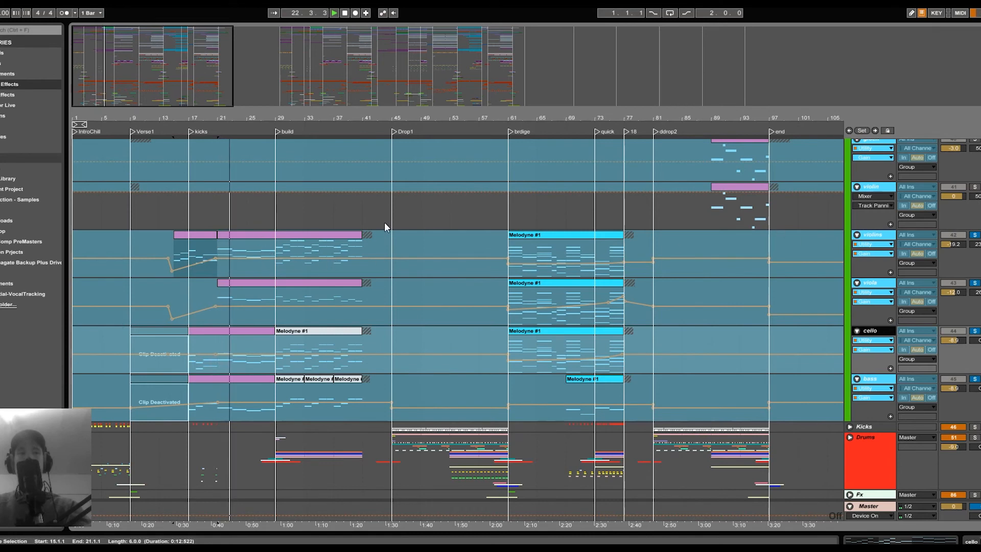
pyautogui.click(297, 293)
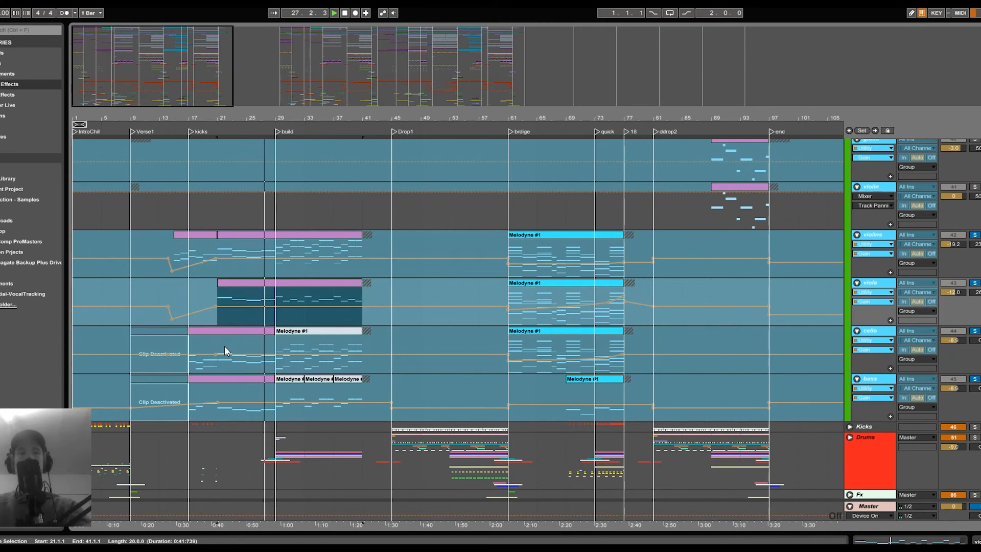
# Step: Look over the Orch group's tracks, from the bass up to the brass, while the soloed strings keep playing
pyautogui.scroll(3, 339, 366)
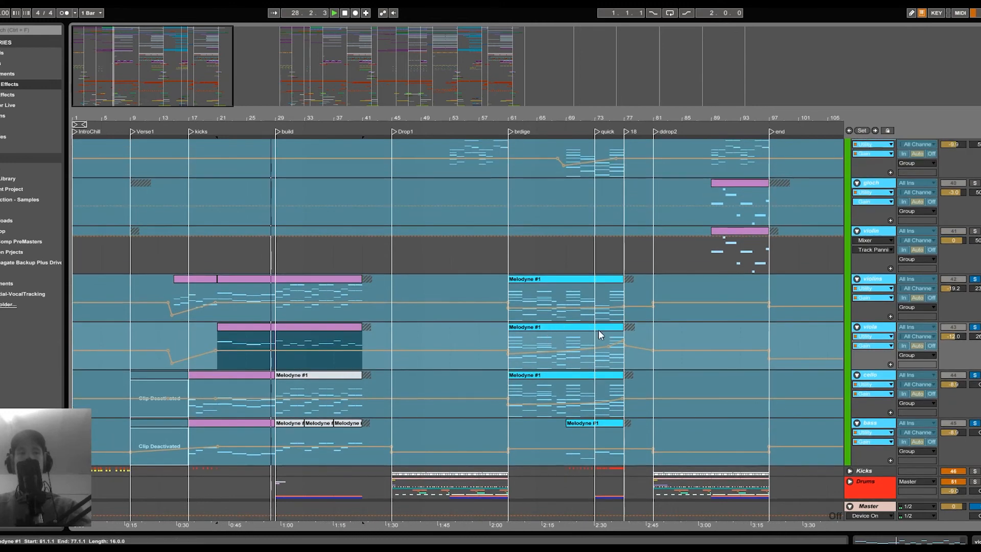
pyautogui.scroll(2, 553, 417)
pyautogui.scroll(2, 553, 418)
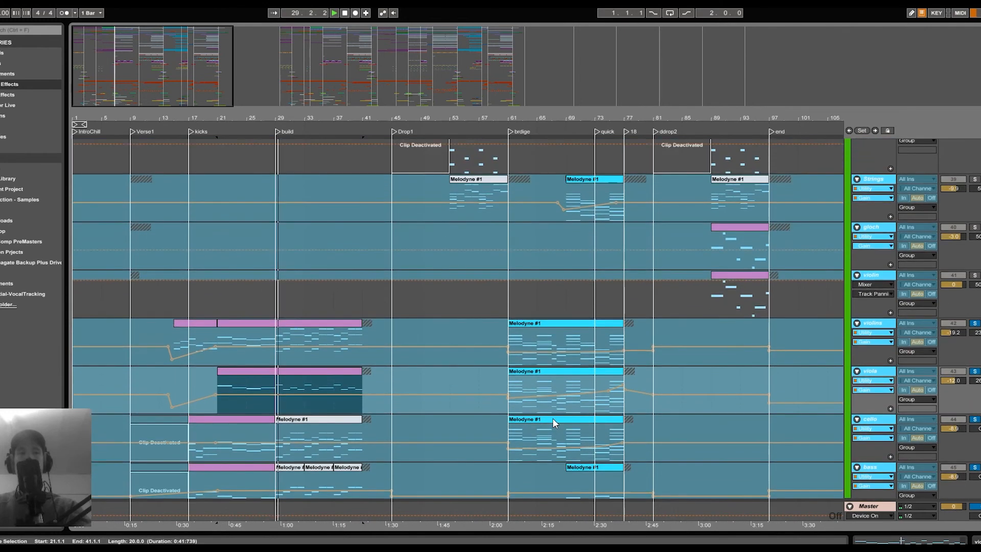
pyautogui.scroll(-6, 554, 418)
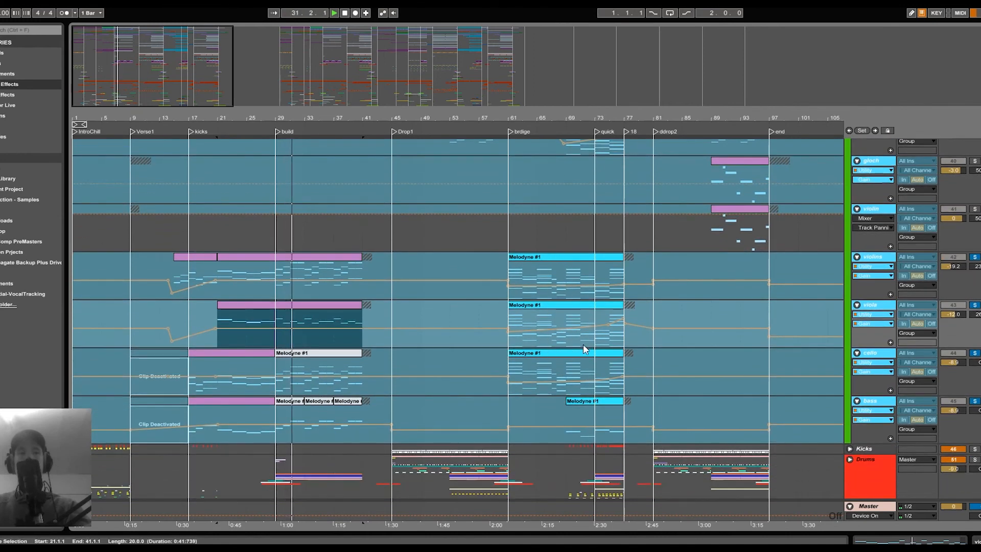
pyautogui.scroll(5, 576, 309)
pyautogui.scroll(5, 464, 313)
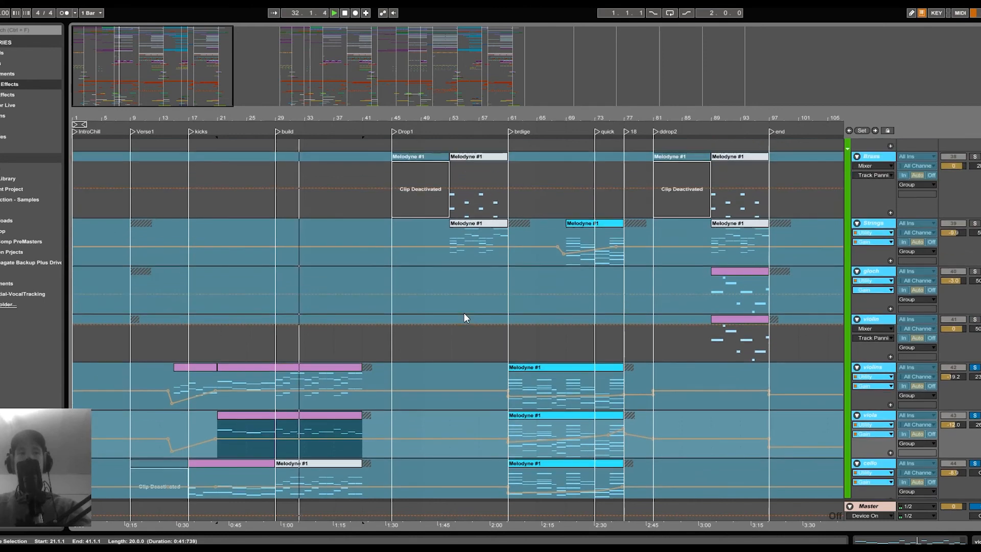
pyautogui.scroll(4, 768, 311)
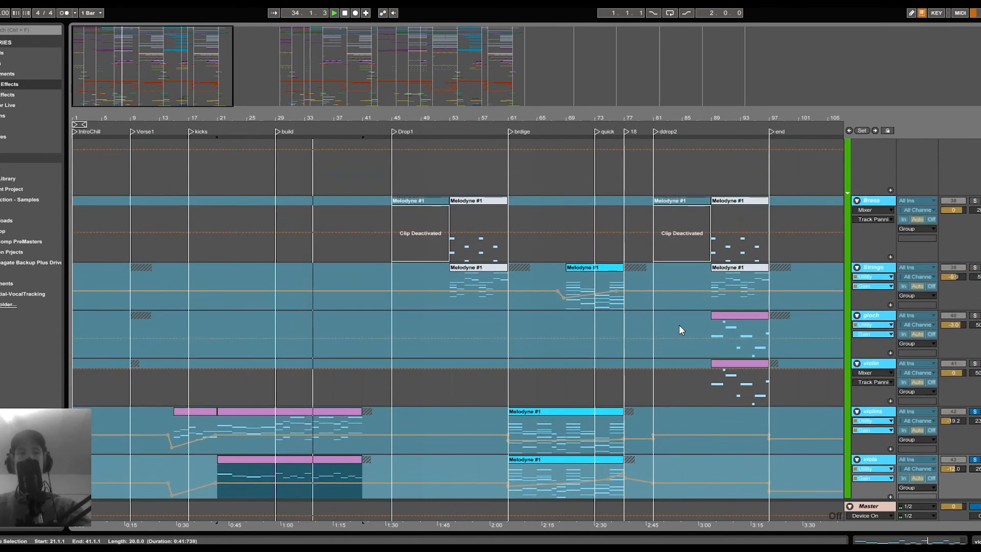
# Step: Solo the glock, violin and Strings tracks as well, and play from the Brass clip at bar 89
pyautogui.click(747, 201)
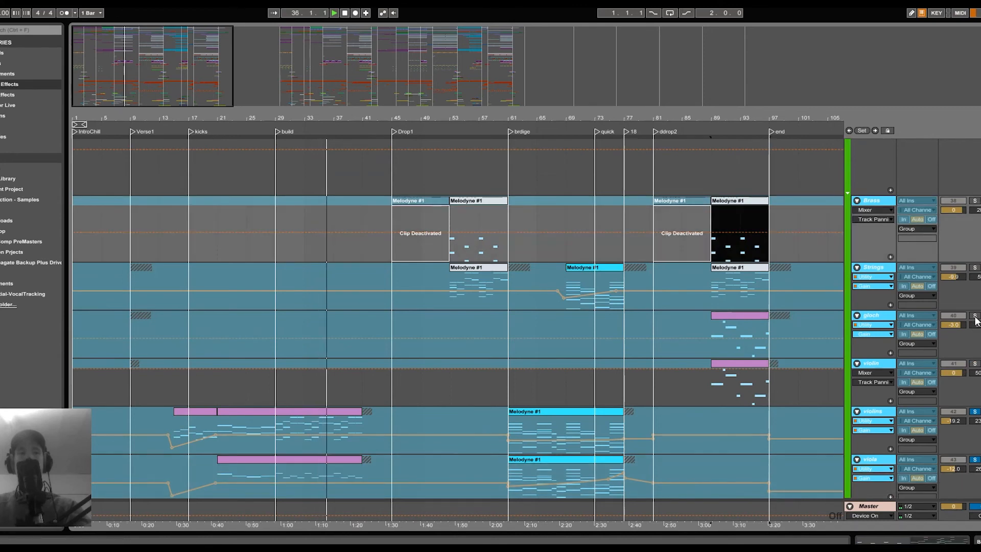
pyautogui.click(975, 316)
pyautogui.click(978, 364)
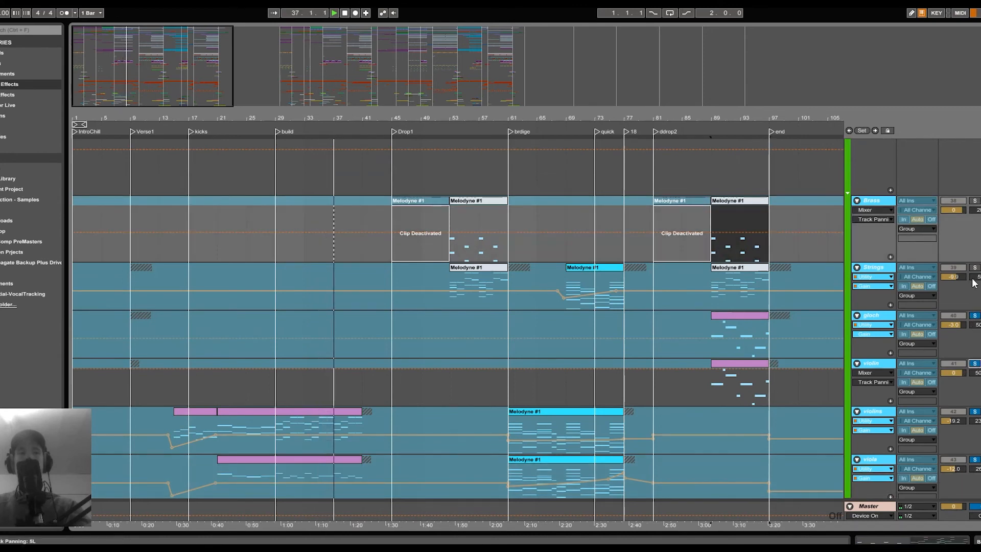
pyautogui.click(975, 269)
pyautogui.press('space')
pyautogui.press('space')
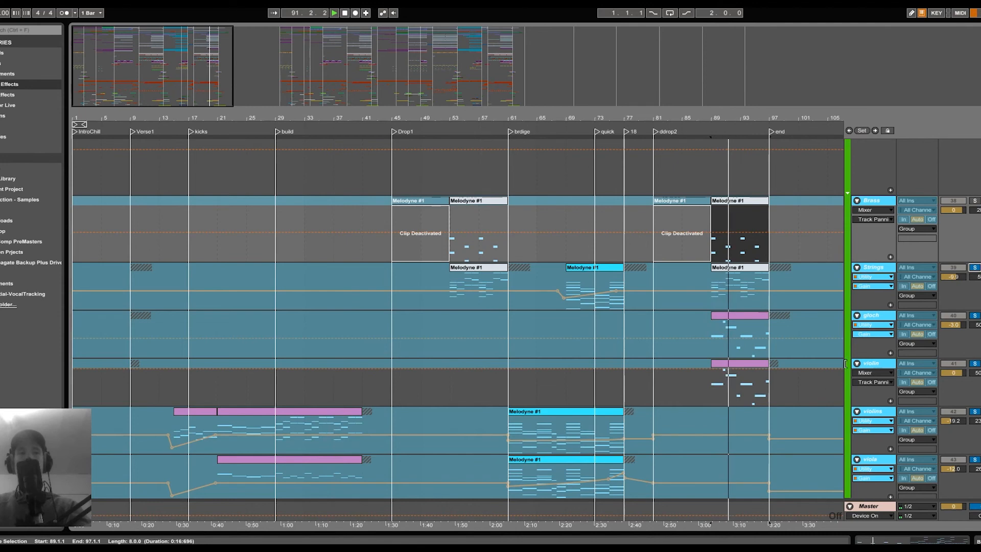
# Step: Collapse the Orch group, solo the Vocal group, and play from bar 89
pyautogui.scroll(1, 810, 352)
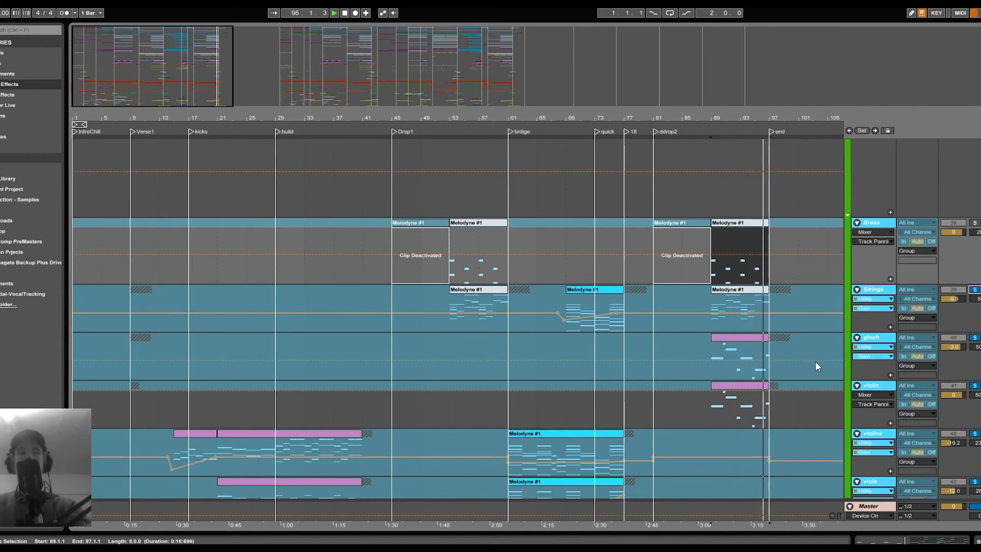
pyautogui.scroll(5, 816, 361)
pyautogui.scroll(2, 918, 331)
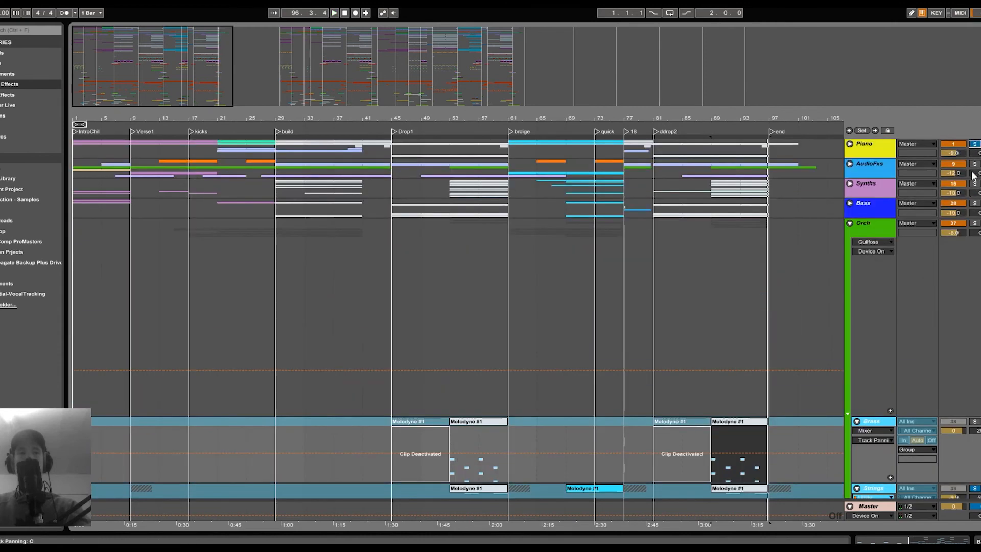
pyautogui.click(851, 224)
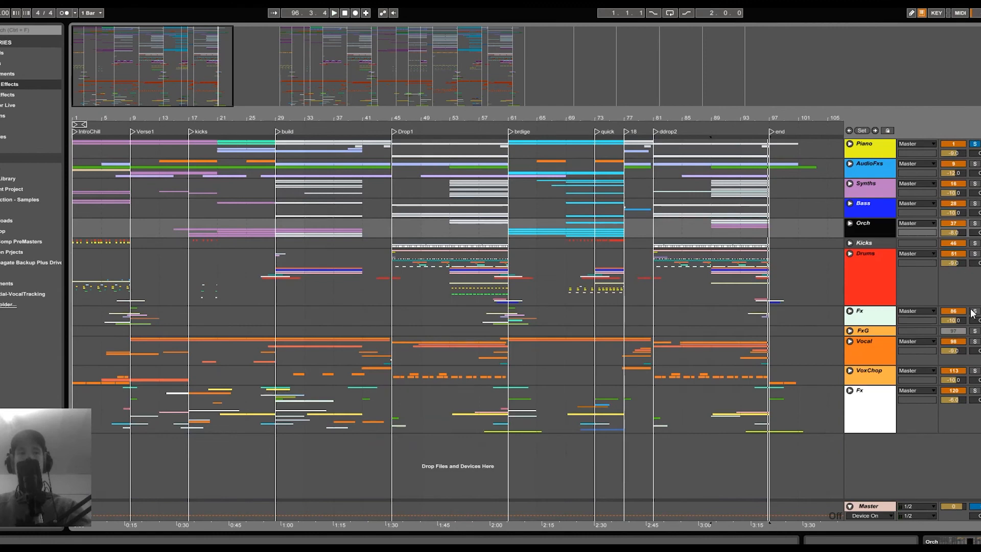
pyautogui.click(975, 342)
pyautogui.press('space')
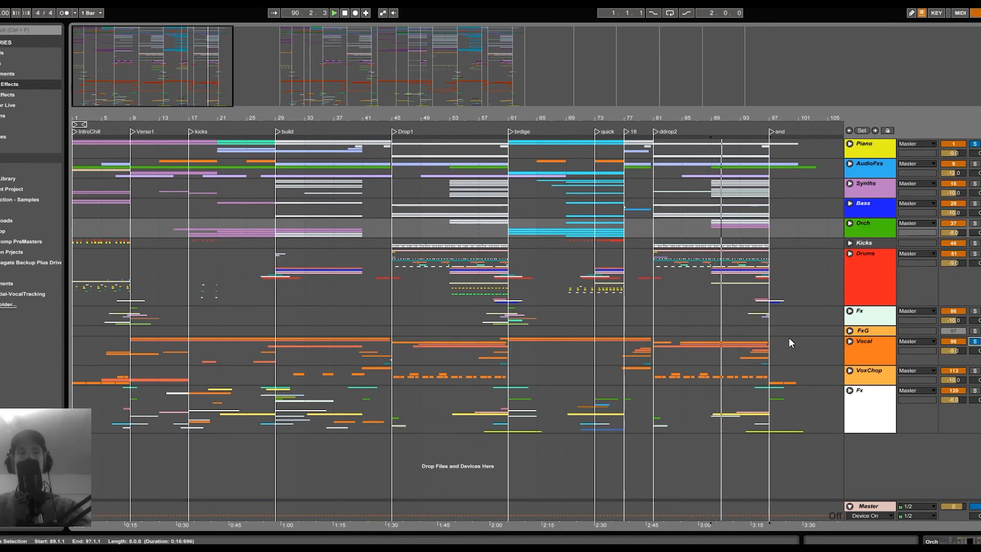
# Step: Switch off Overdrive and Decapitator in the Vocal group's device chain, replay the vocals from bar 89, and hide the device view
pyautogui.doubleClick(876, 350)
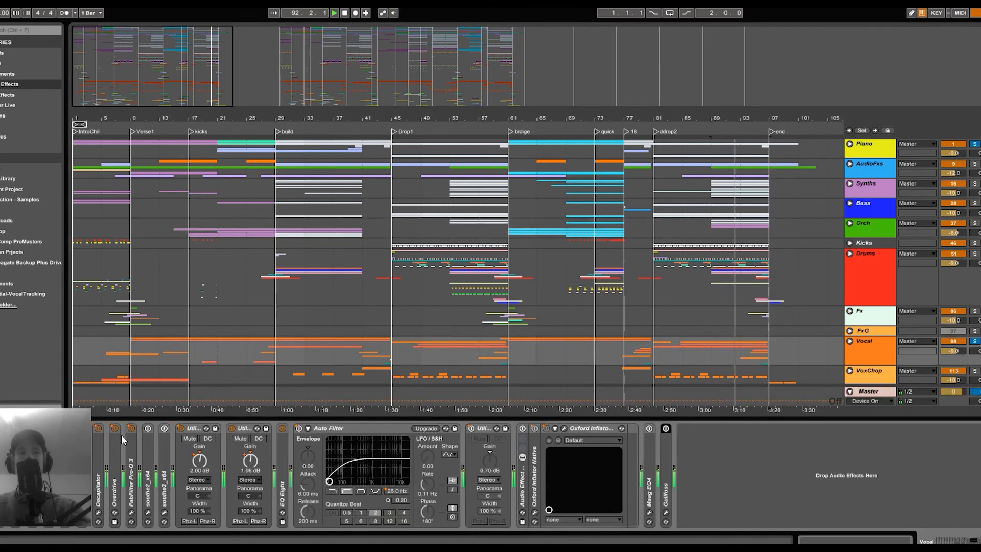
pyautogui.click(115, 429)
pyautogui.click(99, 429)
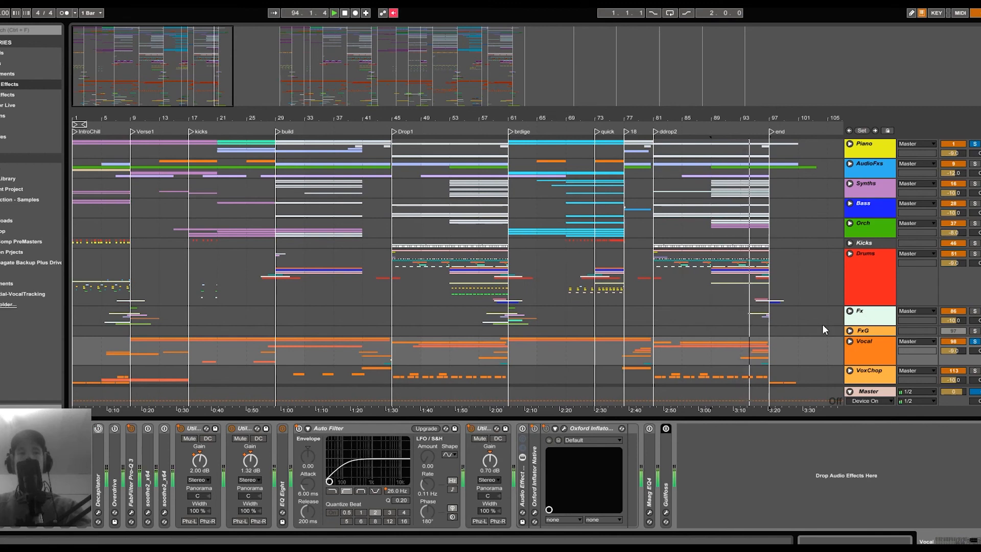
pyautogui.press('space')
pyautogui.press('space')
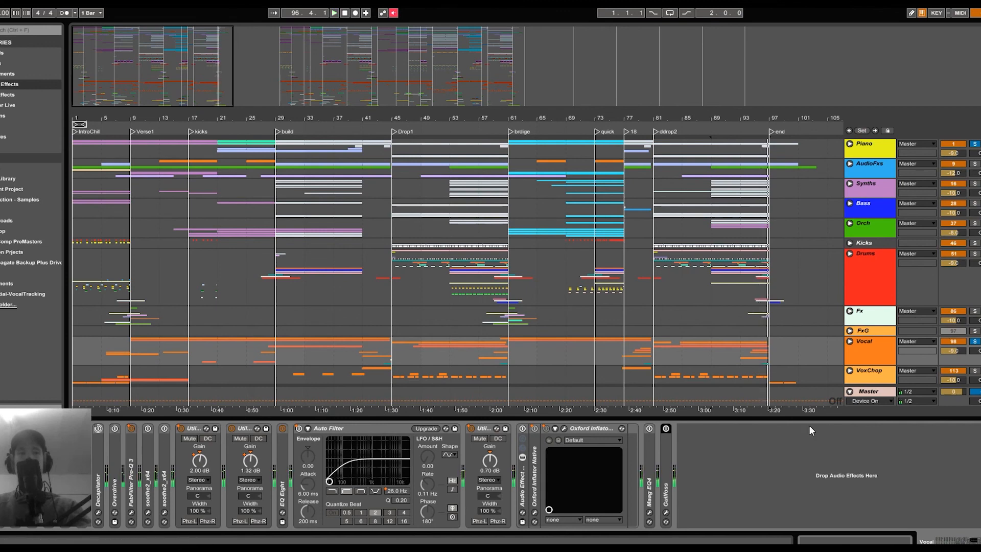
pyautogui.moveTo(811, 419); pyautogui.dragTo(844, 532)
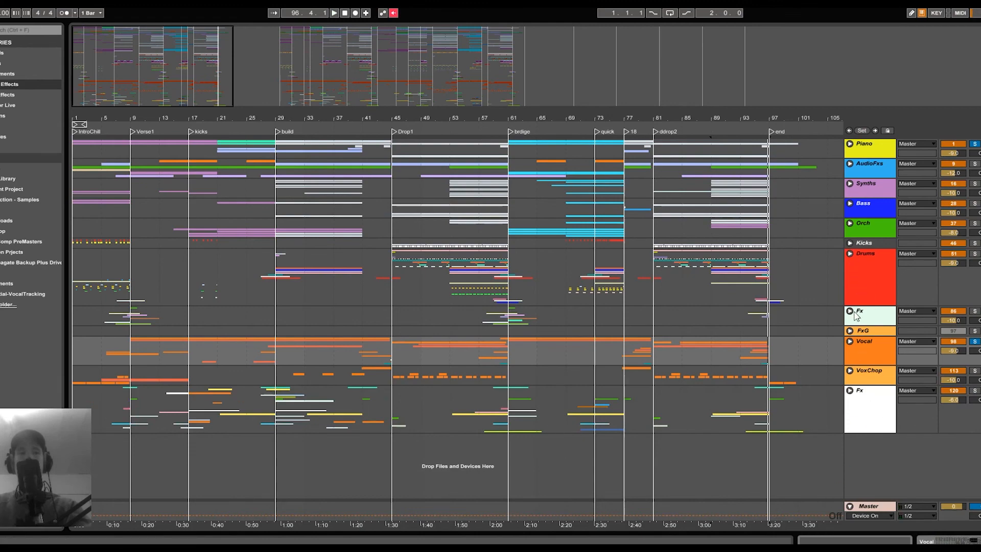
# Step: Look through the tracks inside the Fx group below VoxChop and collapse the group again
pyautogui.click(849, 391)
pyautogui.scroll(-5, 669, 388)
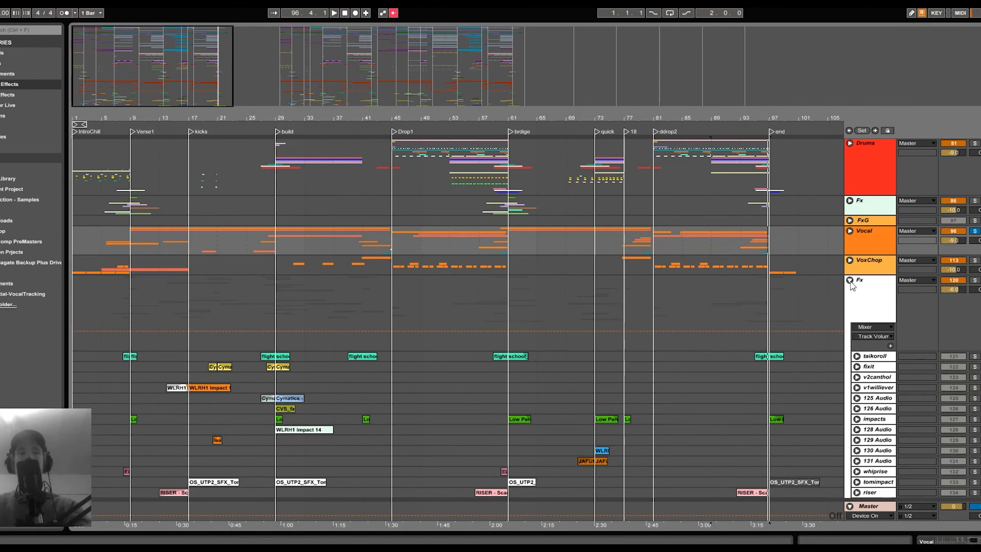
pyautogui.click(850, 280)
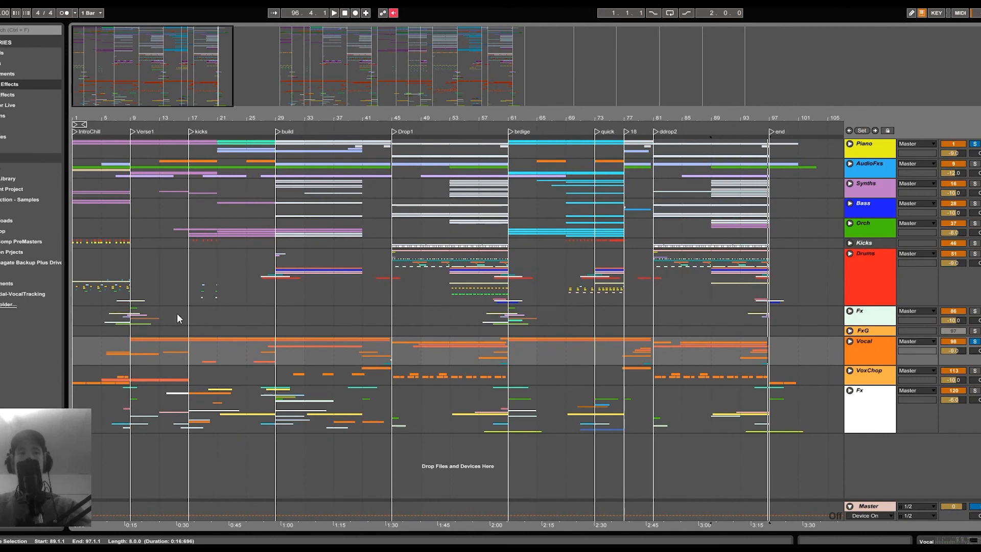
# Step: Expand the Fx group above FxG and show the device view of the riser track holding the RISER - Scary clip
pyautogui.click(882, 319)
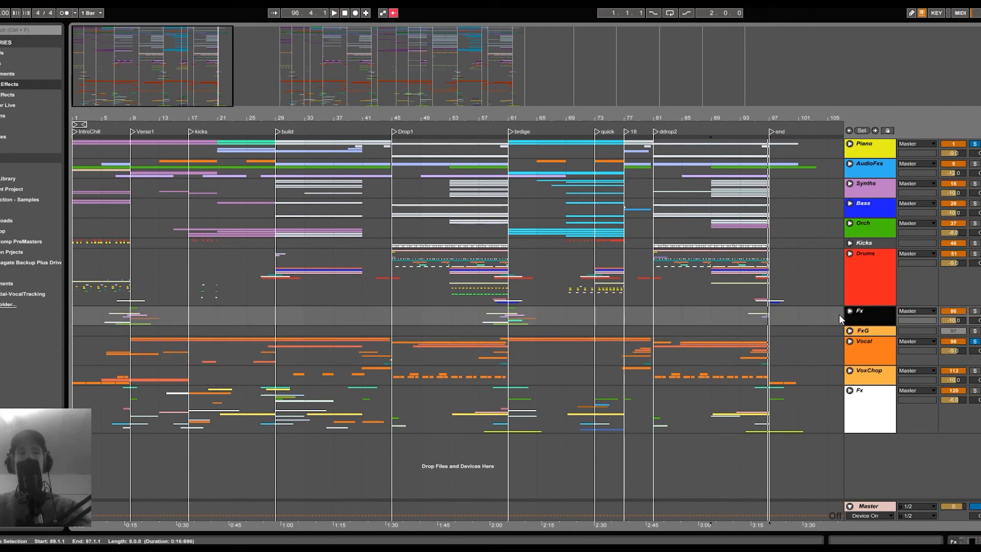
pyautogui.click(850, 311)
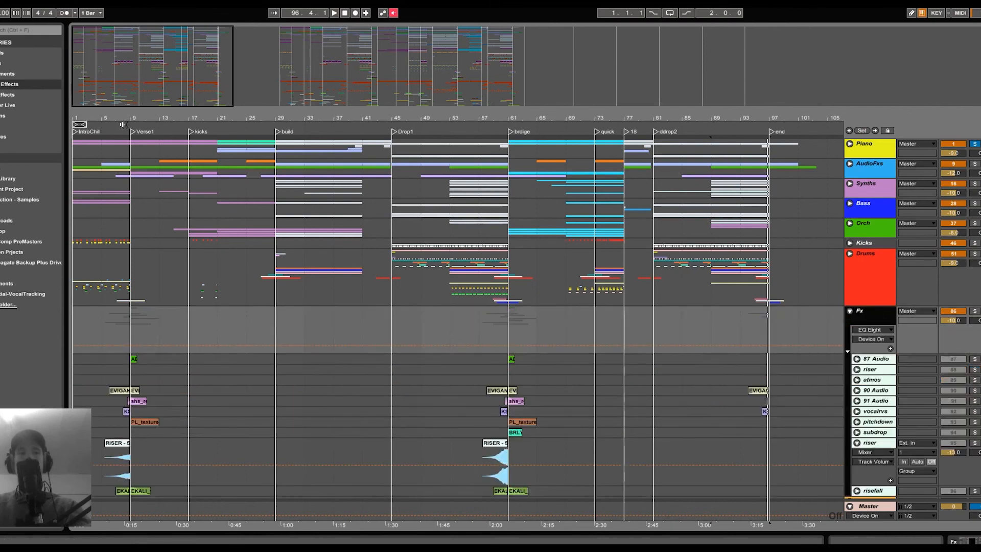
pyautogui.moveTo(112, 121); pyautogui.dragTo(112, 161)
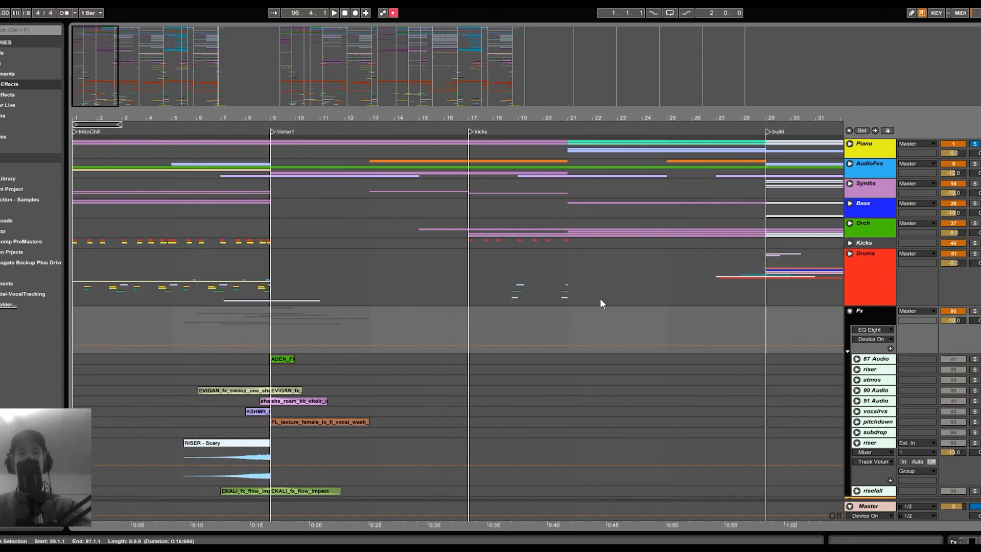
pyautogui.scroll(-3, 600, 301)
pyautogui.doubleClick(882, 355)
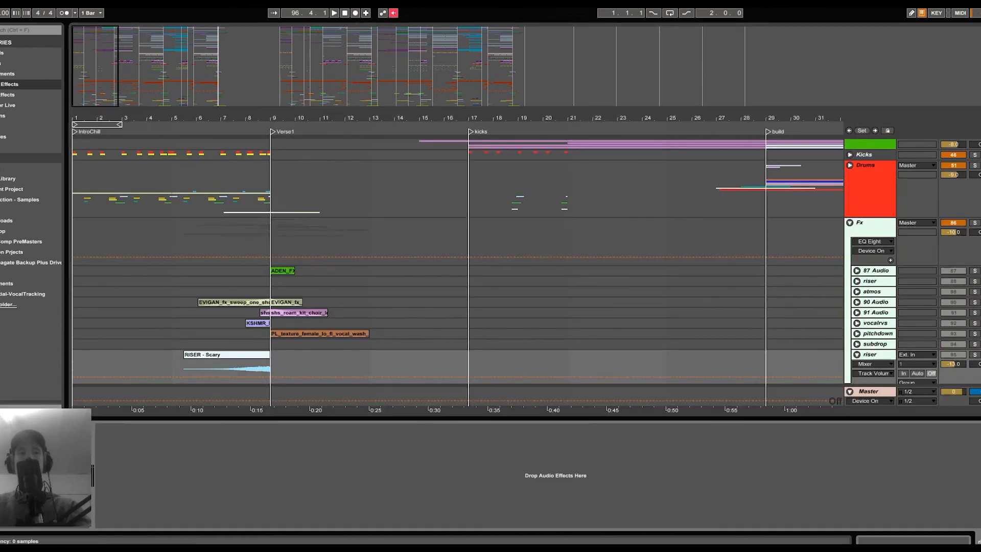
# Step: Solo the Fx group, play it from the RISER - Scary clip before Verse1, and collapse the group with the device view hidden
pyautogui.click(238, 367)
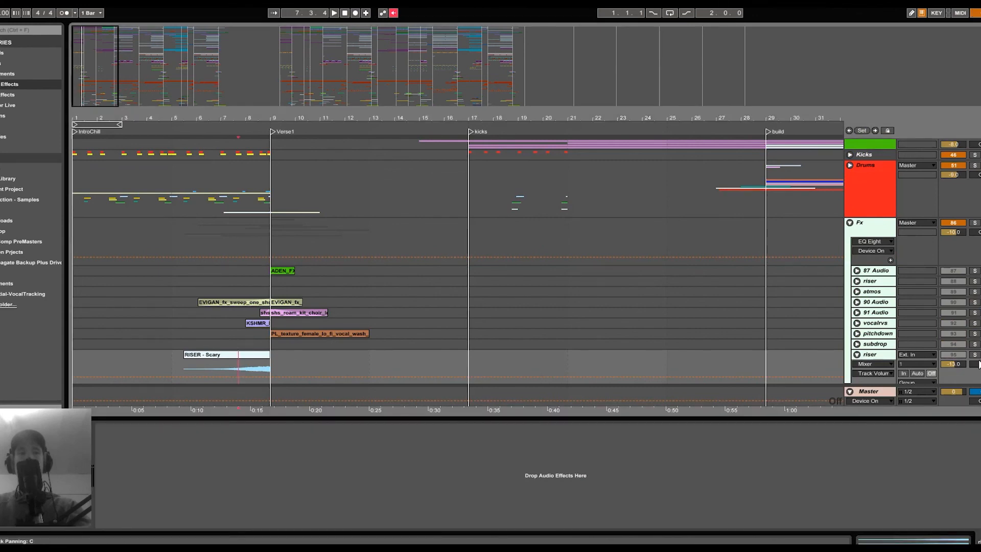
pyautogui.click(975, 225)
pyautogui.click(206, 355)
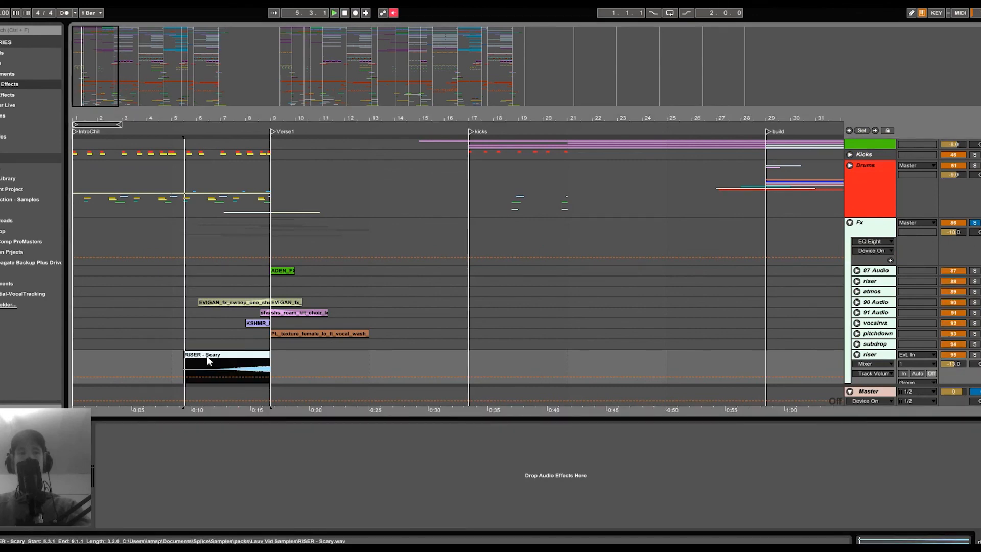
pyautogui.press('space')
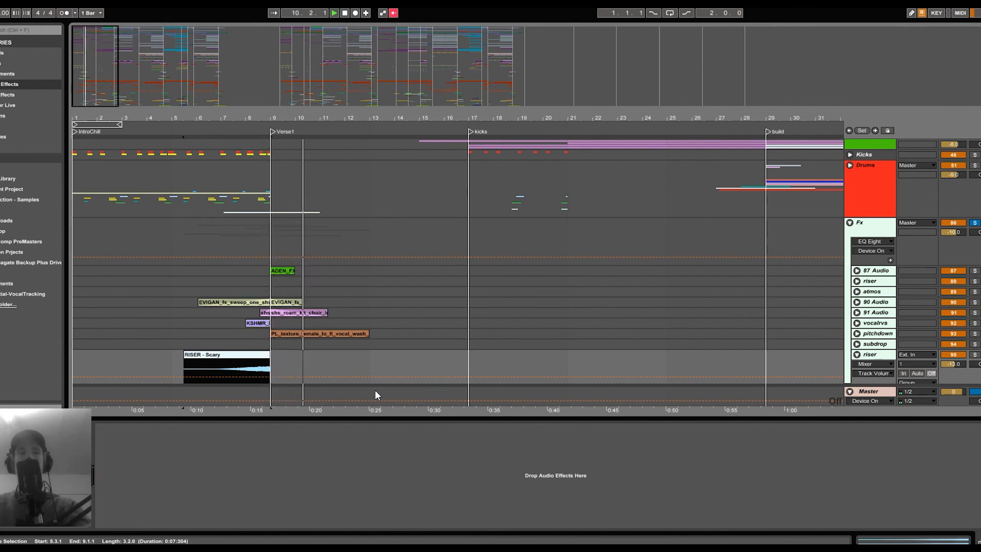
pyautogui.doubleClick(383, 419)
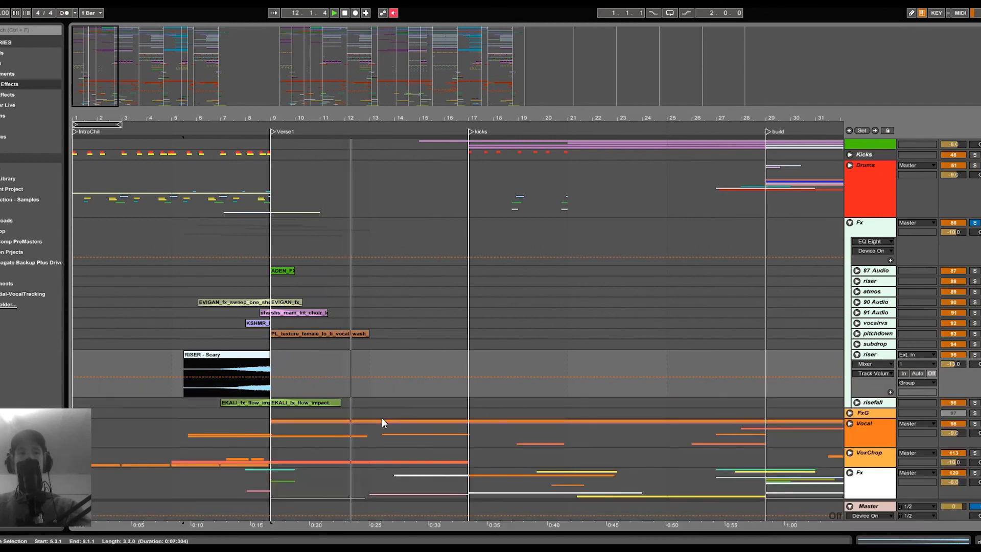
pyautogui.click(850, 223)
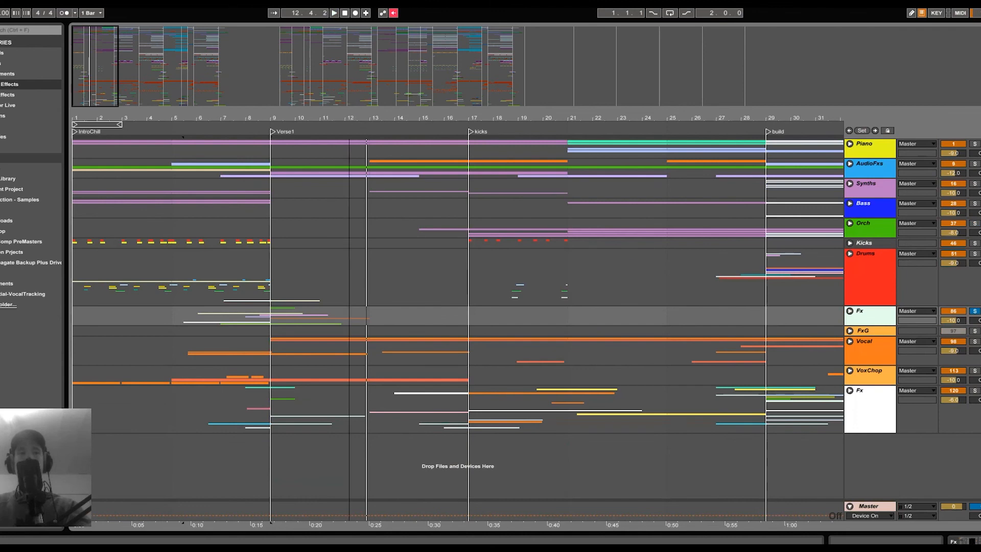
# Step: Play from the Drop2 (fb) section and bring the whole arrangement with both song versions into view
pyautogui.moveTo(460, 118); pyautogui.dragTo(460, 71)
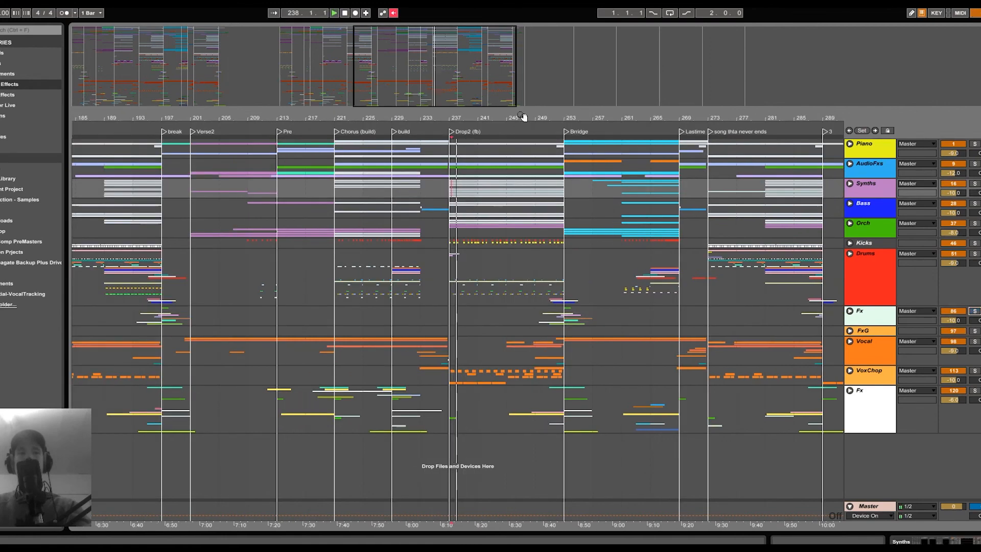
pyautogui.moveTo(523, 118); pyautogui.dragTo(523, 51)
pyautogui.moveTo(603, 118); pyautogui.dragTo(639, 120)
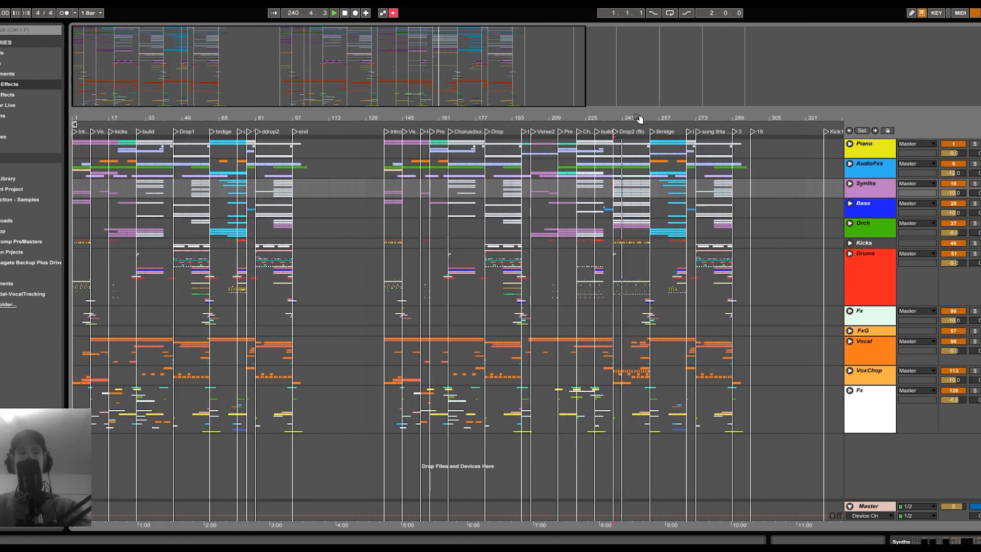